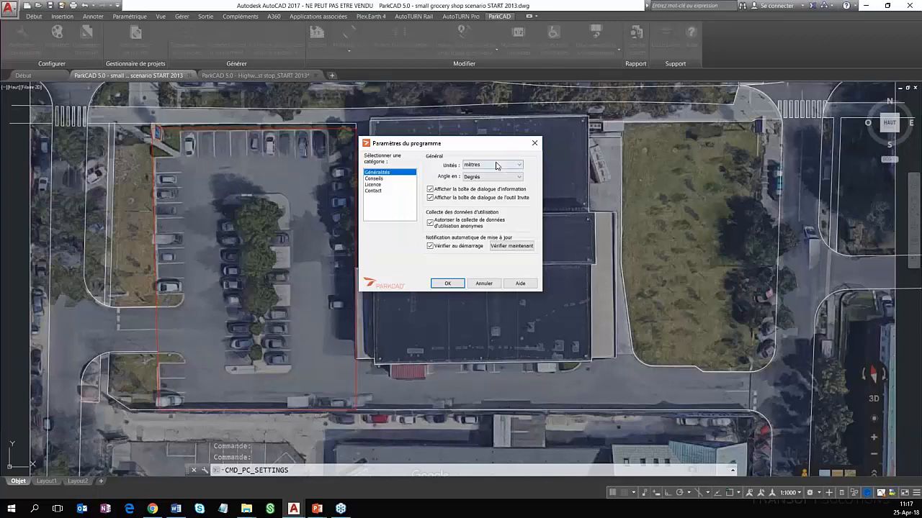
Check the available units in the program settings, keep metres (mètres), and accept the settings
click(504, 167)
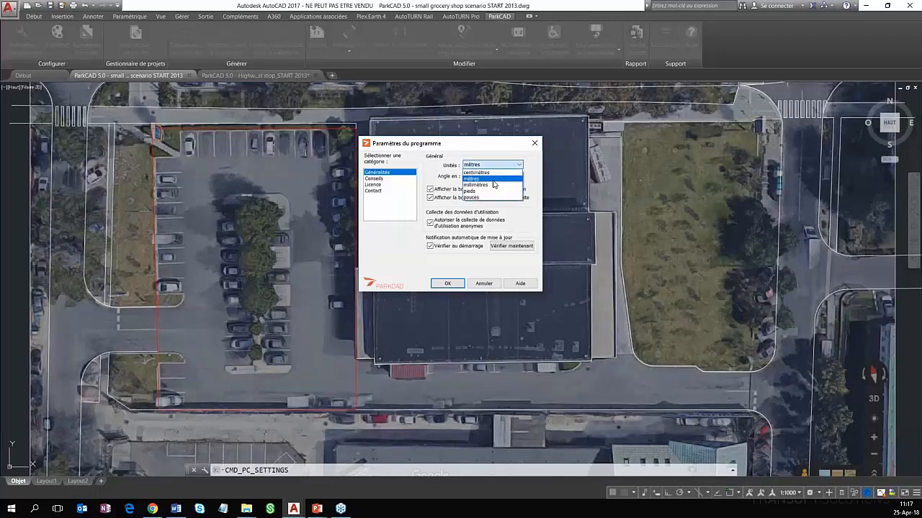
click(457, 289)
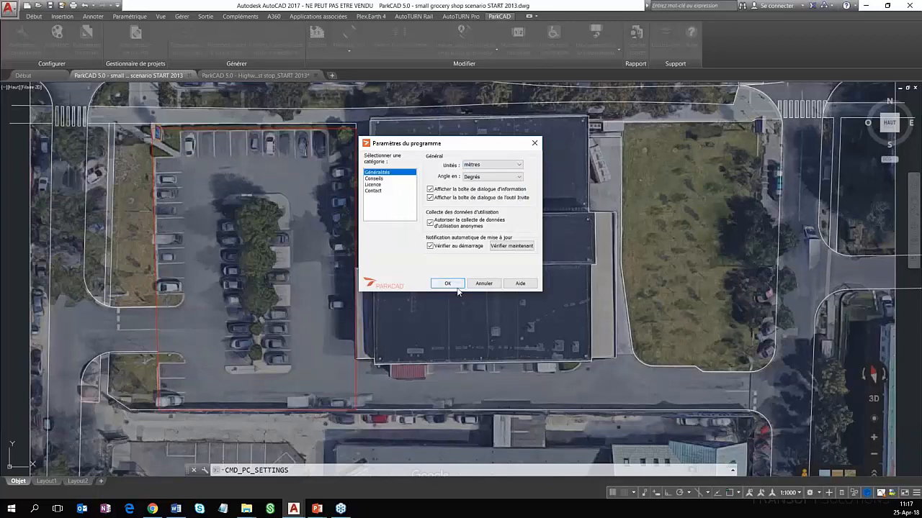
click(457, 288)
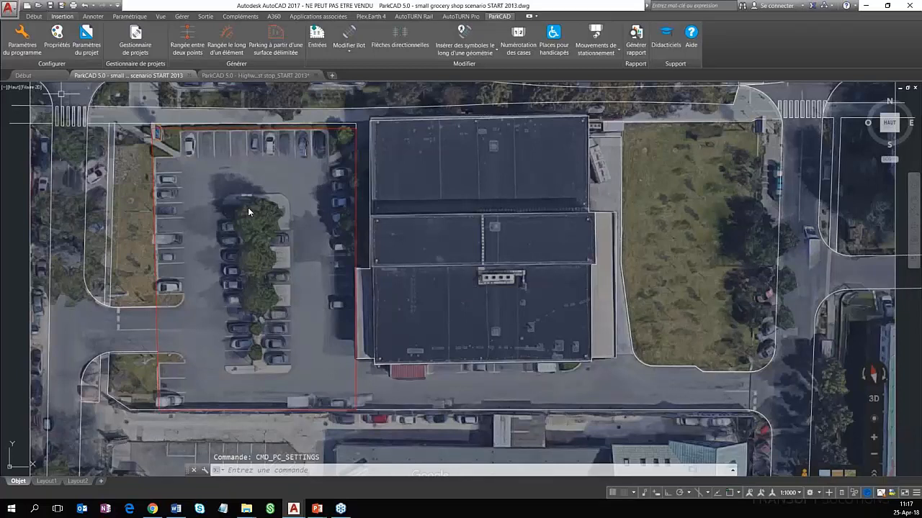
Review the boundary layer assignments in the ParkCAD properties, and inspect the properties of the red polyline around the parking area
click(57, 36)
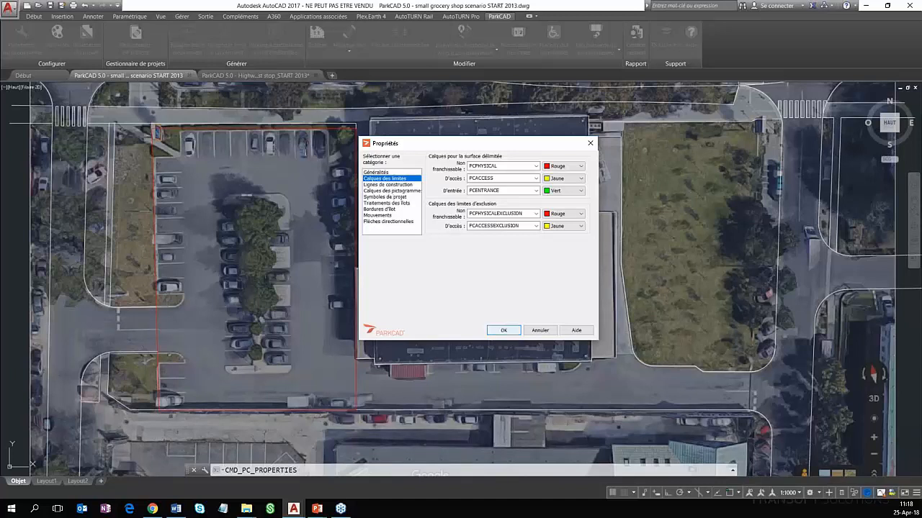
click(507, 332)
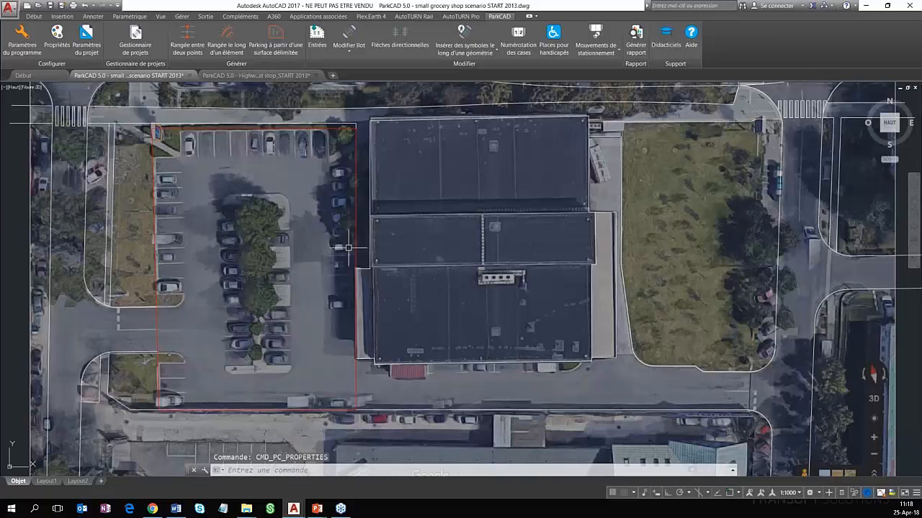
click(355, 245)
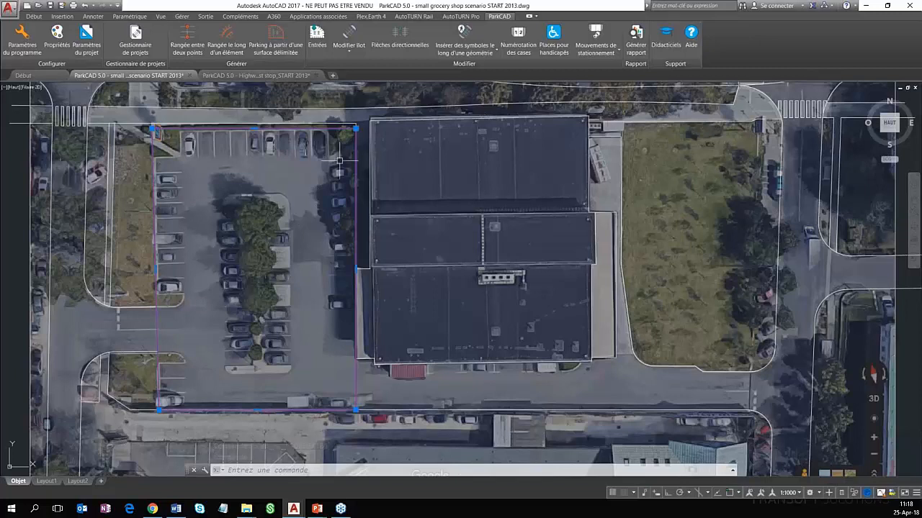
right_click(355, 176)
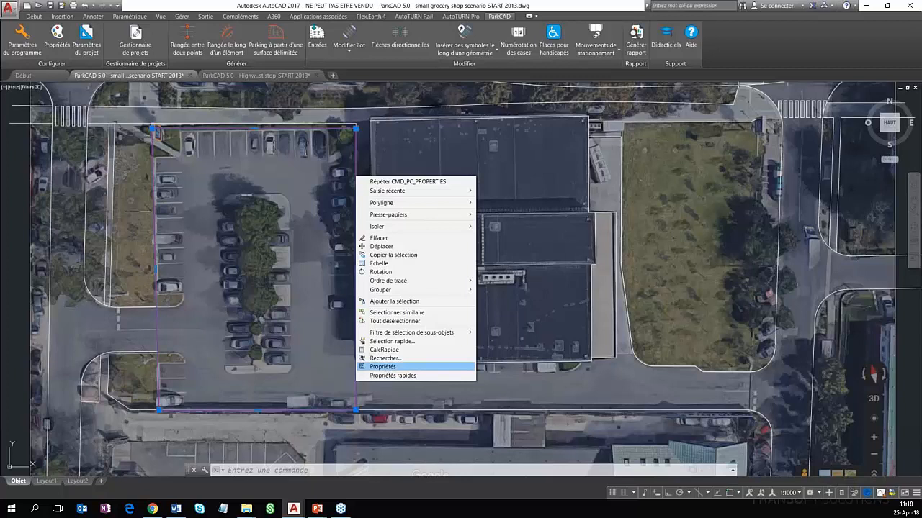
click(396, 367)
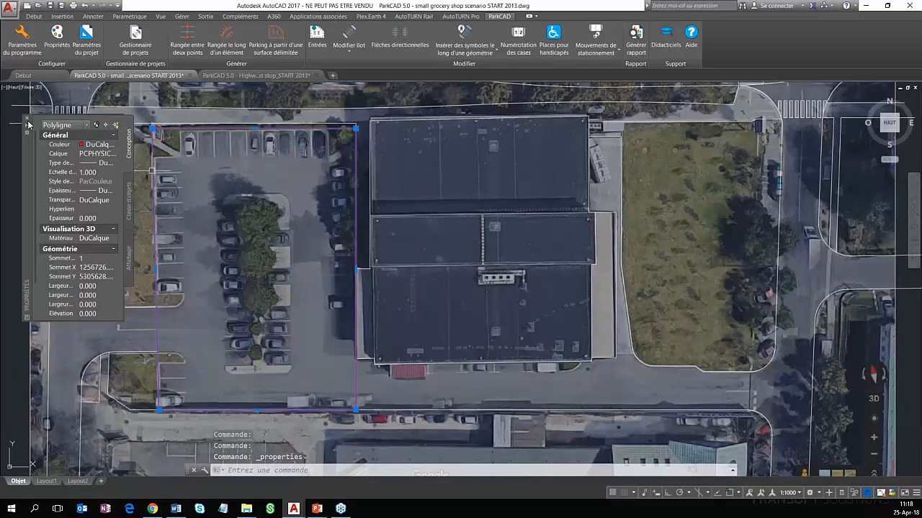
click(57, 41)
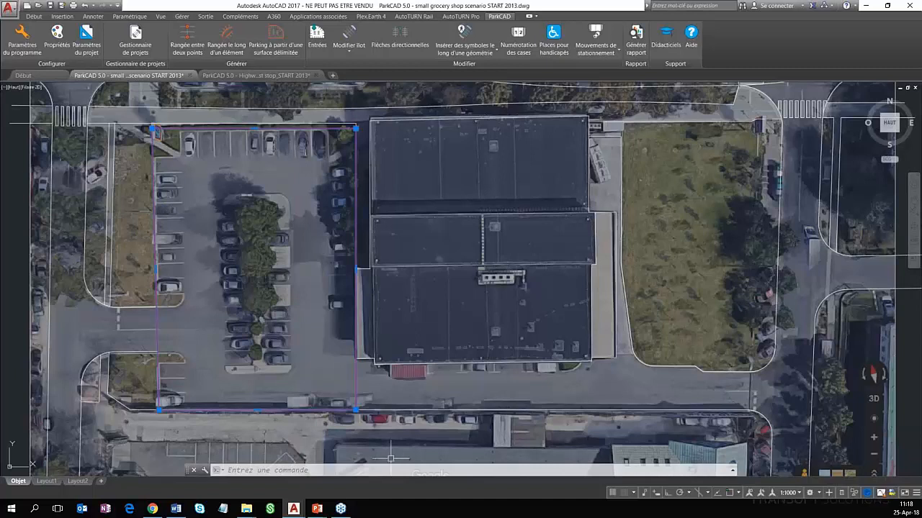
Set the project's current parking standard to AFNOR (FR) in the project parameters
click(91, 52)
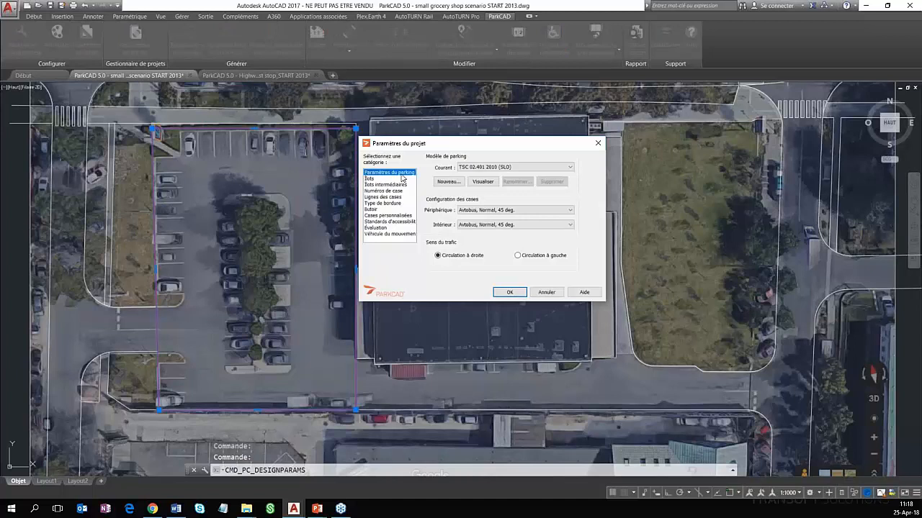
click(541, 175)
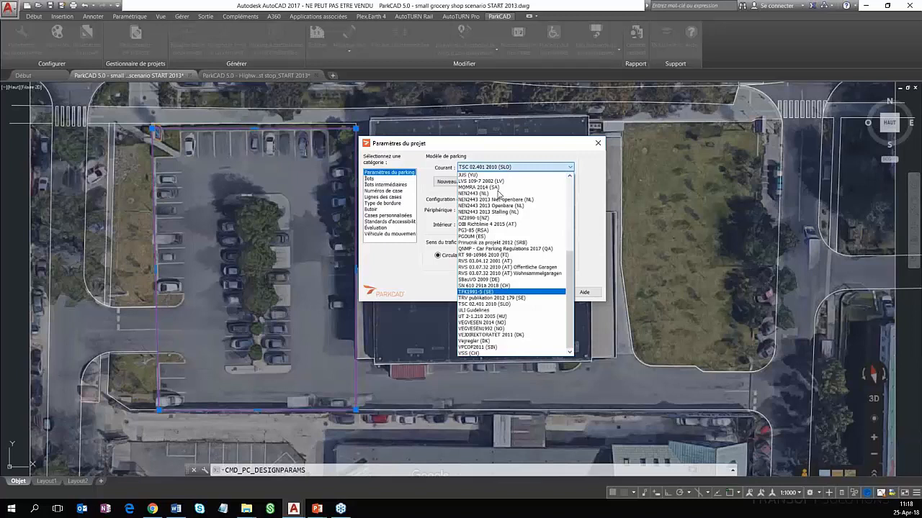
scroll(490, 190, up, 7)
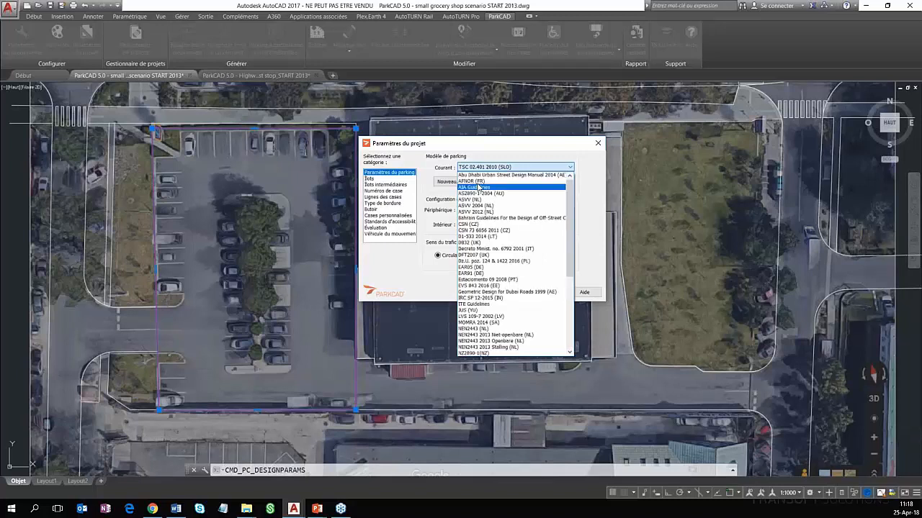
key(Up)
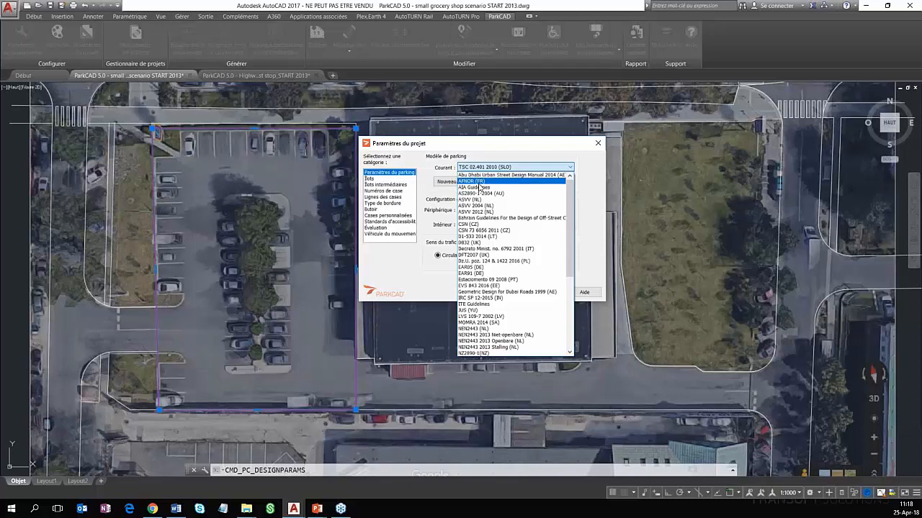
key(Return)
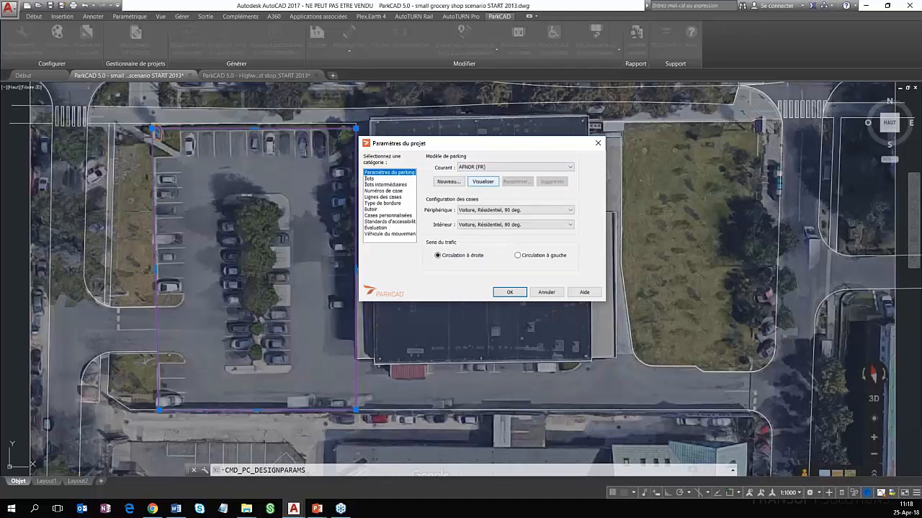
Examine the project parameters for intermediate islands, stall numbers, stall lines, curb type, wheel stops and custom stalls
click(385, 185)
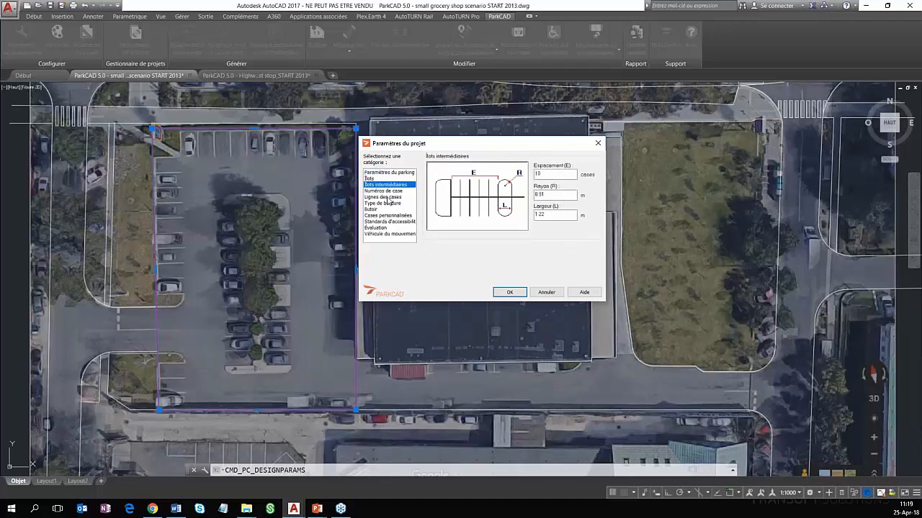
key(Down)
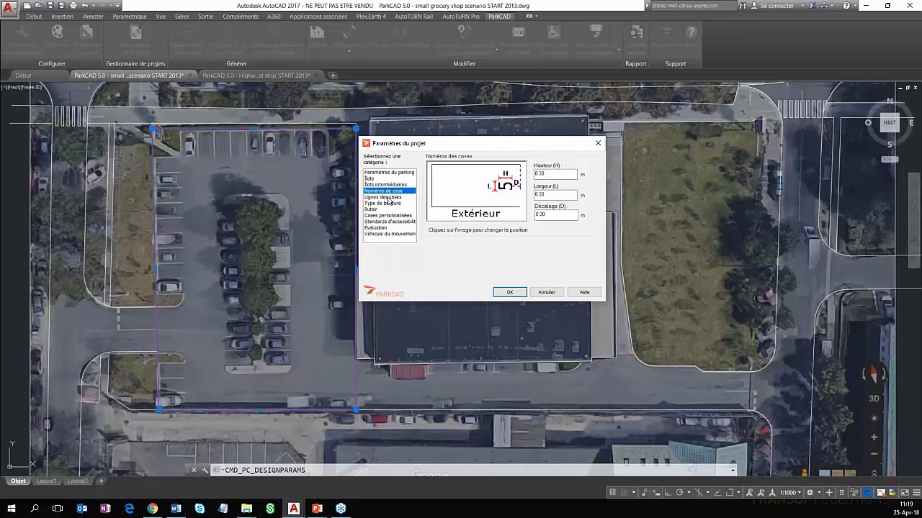
click(388, 197)
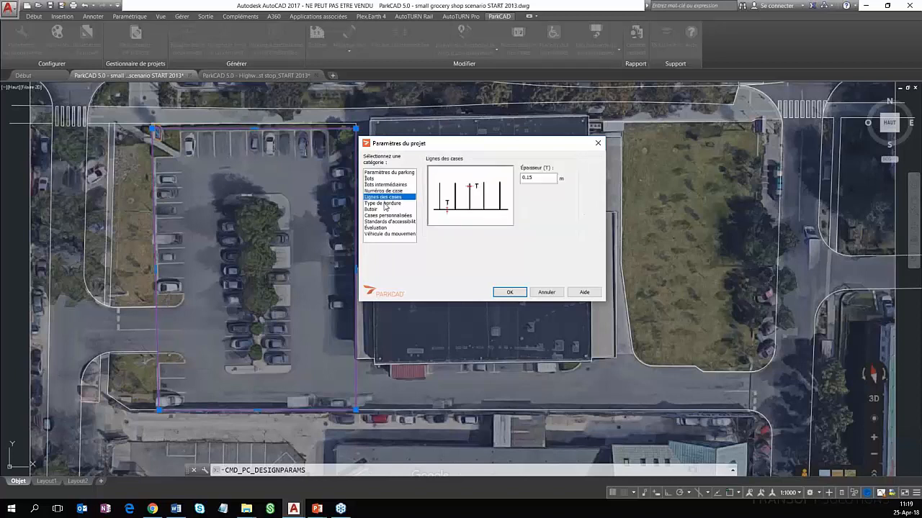
click(383, 204)
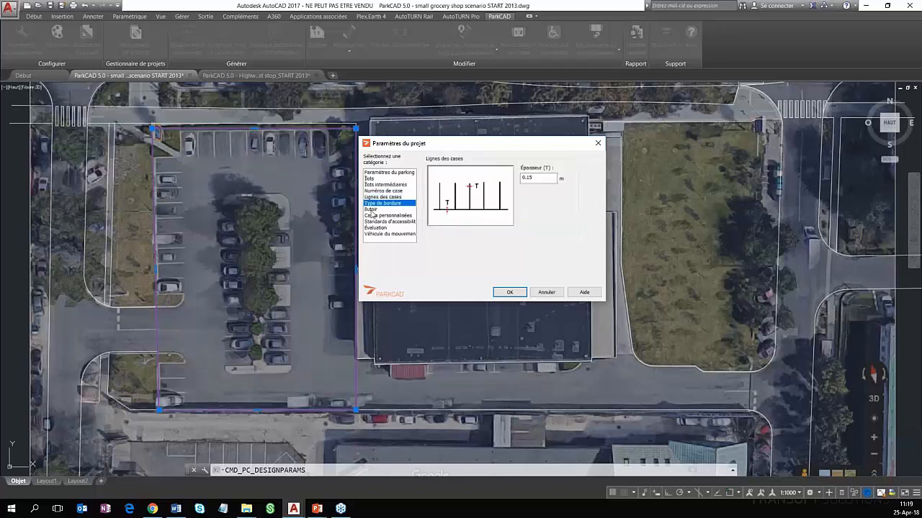
click(372, 210)
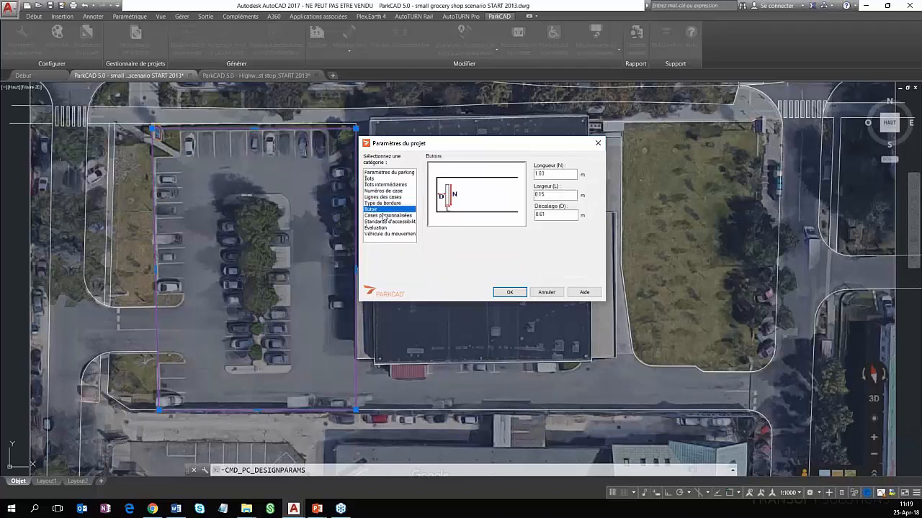
click(385, 215)
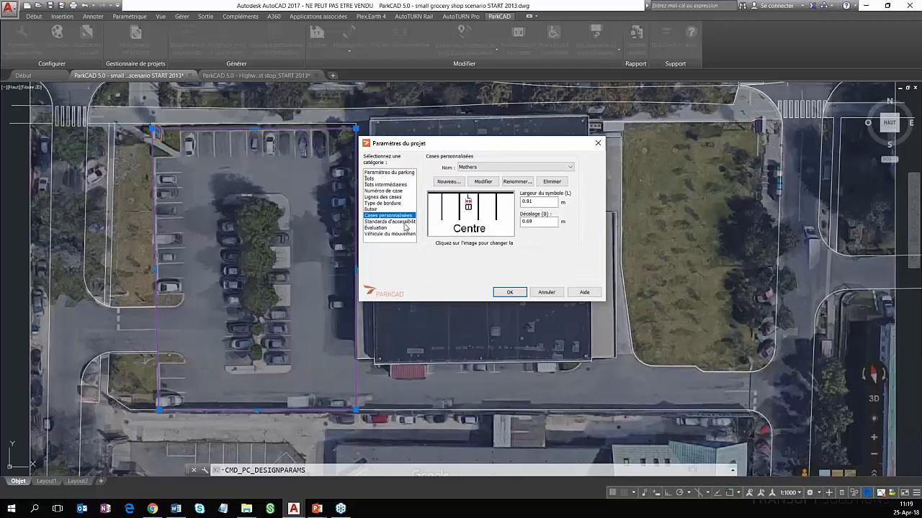
Set the project's accessibility standard for disabled parking to AFNOR (FR)
click(395, 222)
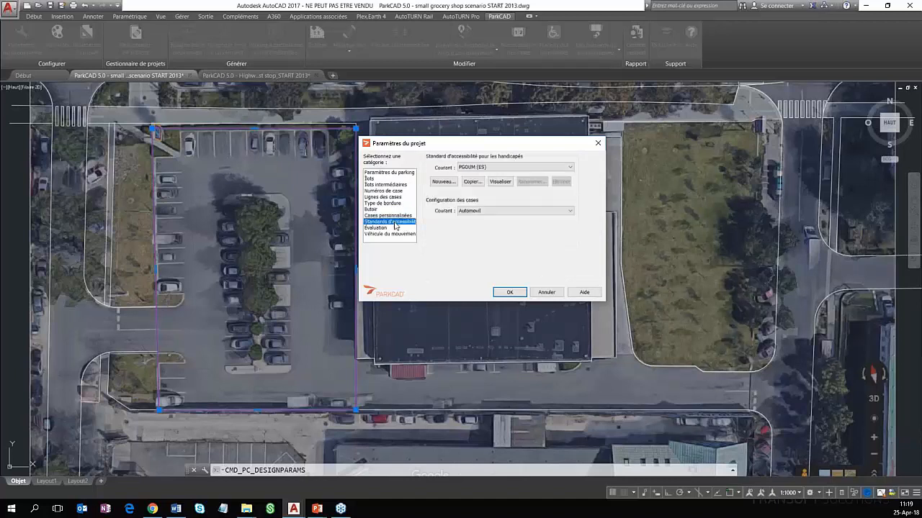
key(Up)
key(Down)
click(542, 167)
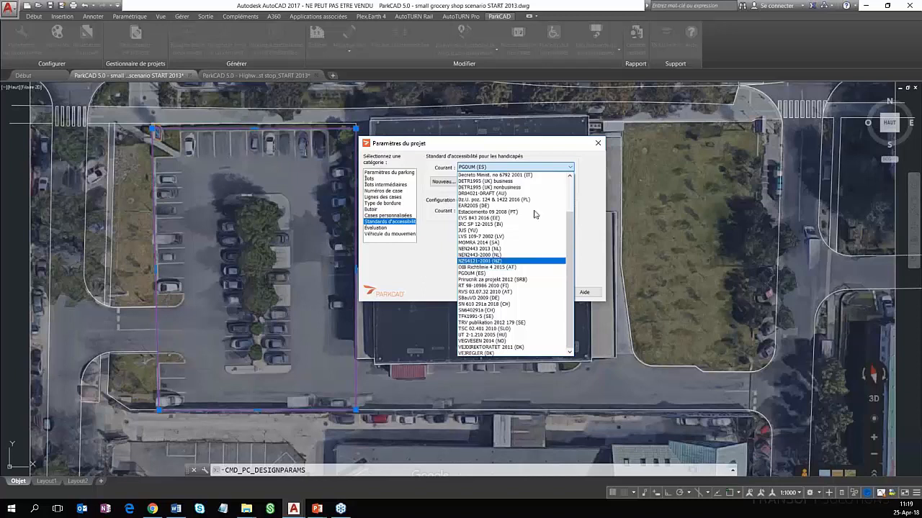
scroll(534, 215, up, 3)
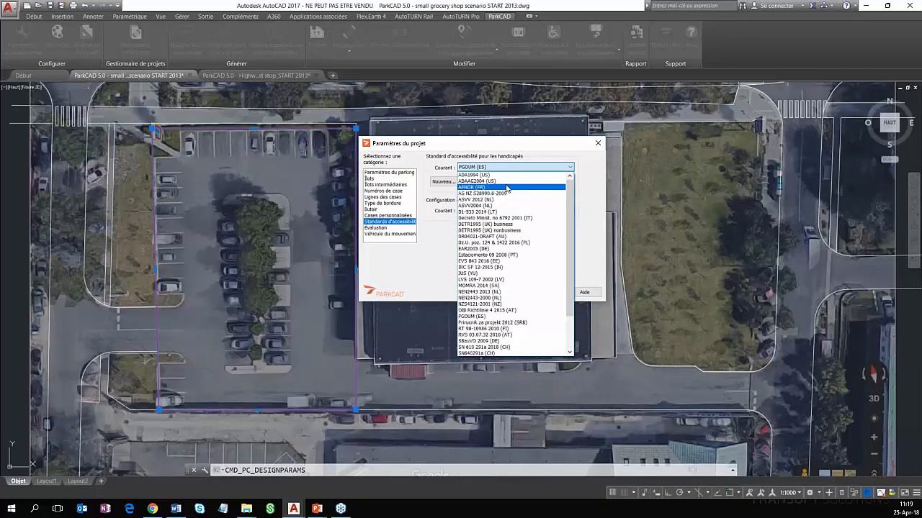
click(507, 187)
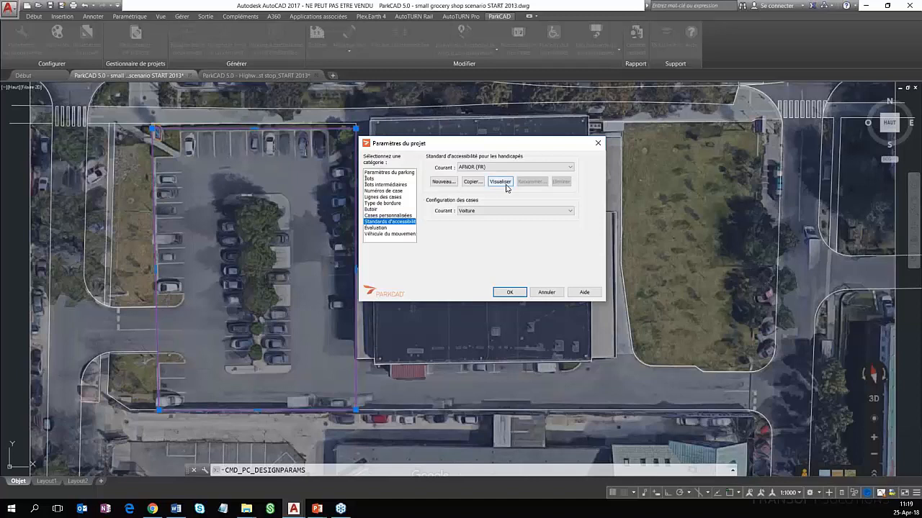
click(506, 185)
click(389, 172)
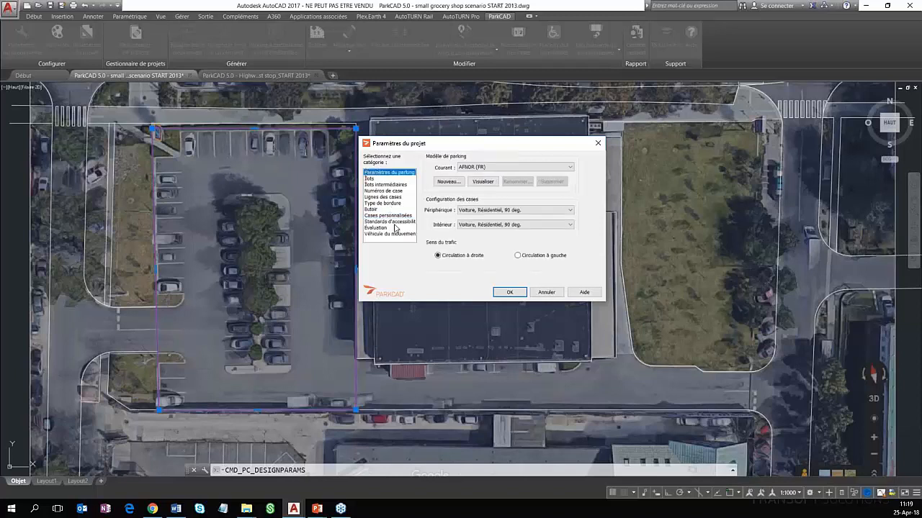
click(395, 223)
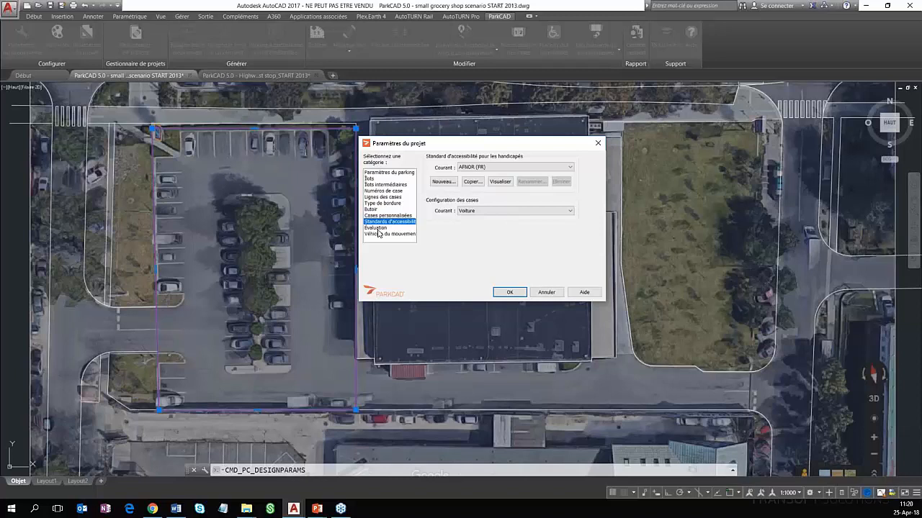
Review the editable unit costs of the quantity estimate in the project's evaluation parameters, and accept them
click(380, 229)
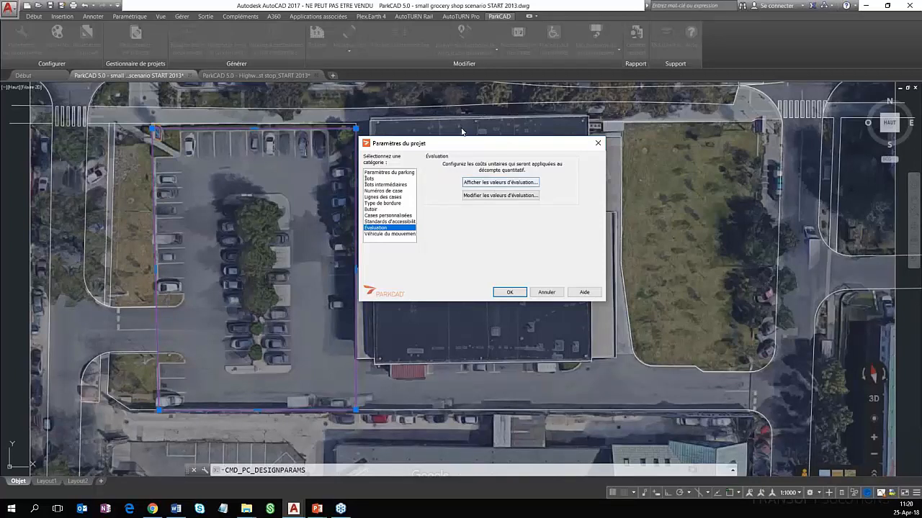
click(497, 198)
drag(718, 134, 586, 106)
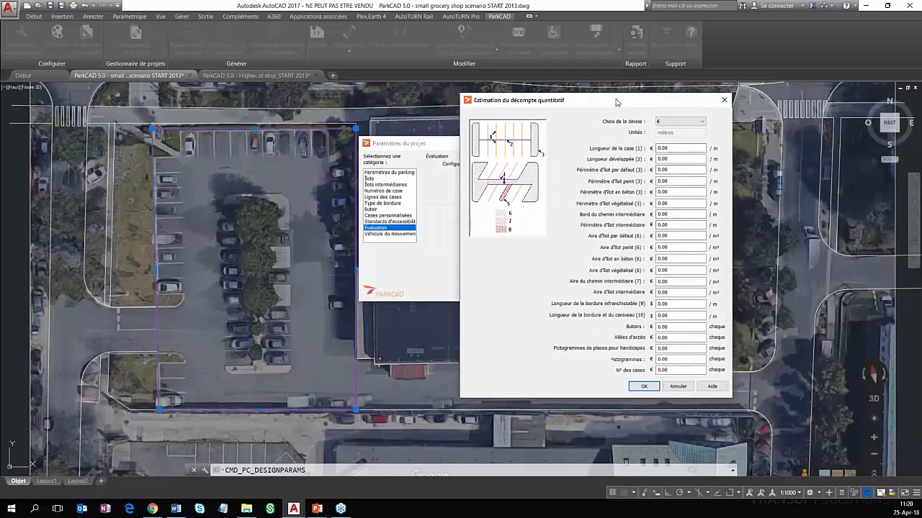
drag(582, 109, 549, 116)
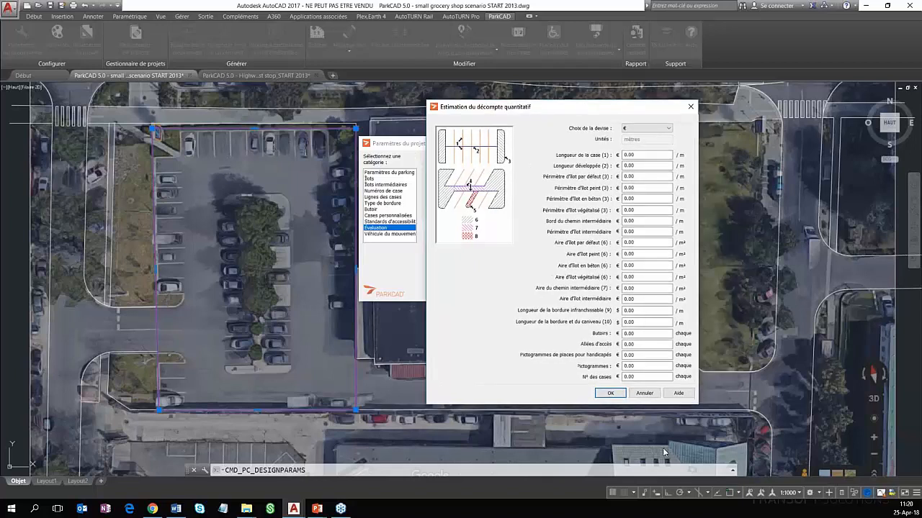
click(611, 394)
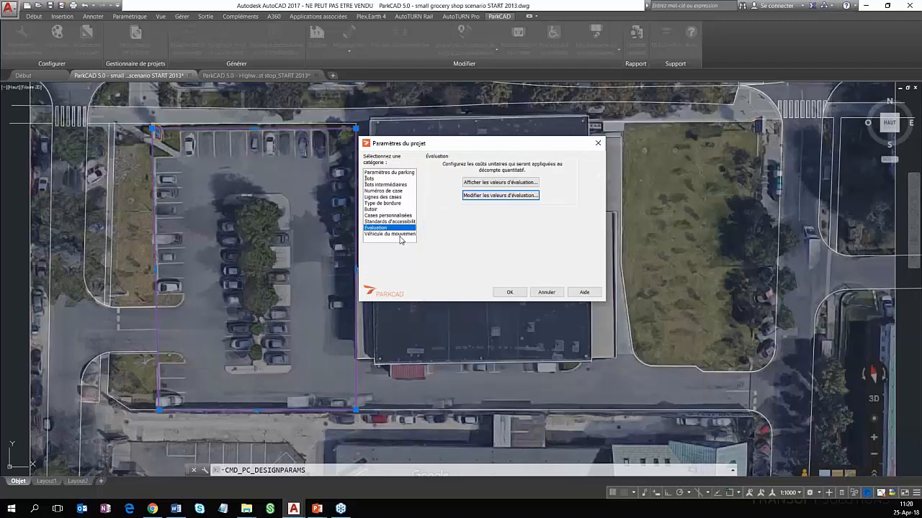
Choose Volkswagen Golf as the movement vehicle and accept the project parameters
click(400, 235)
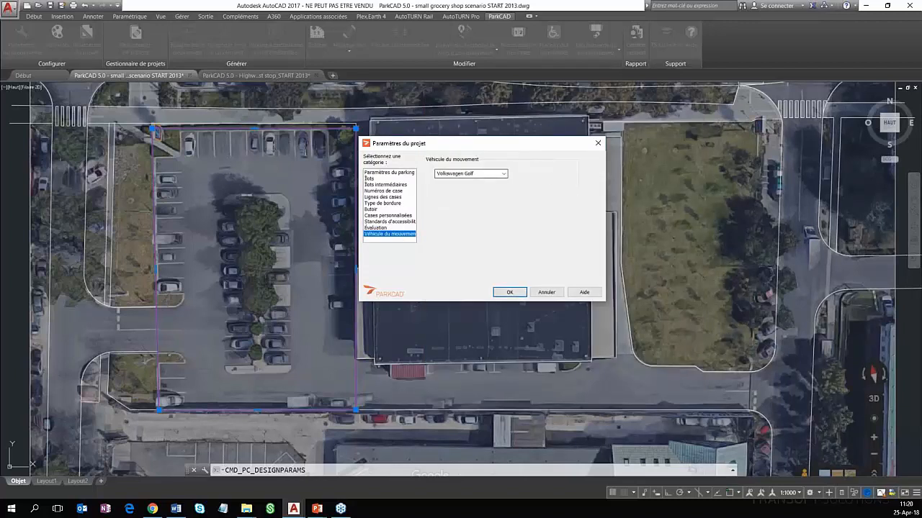
click(503, 173)
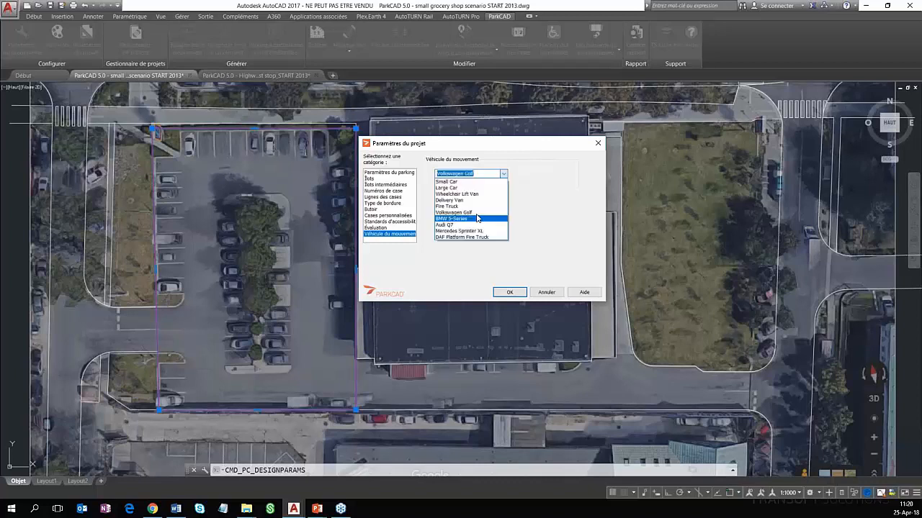
click(475, 213)
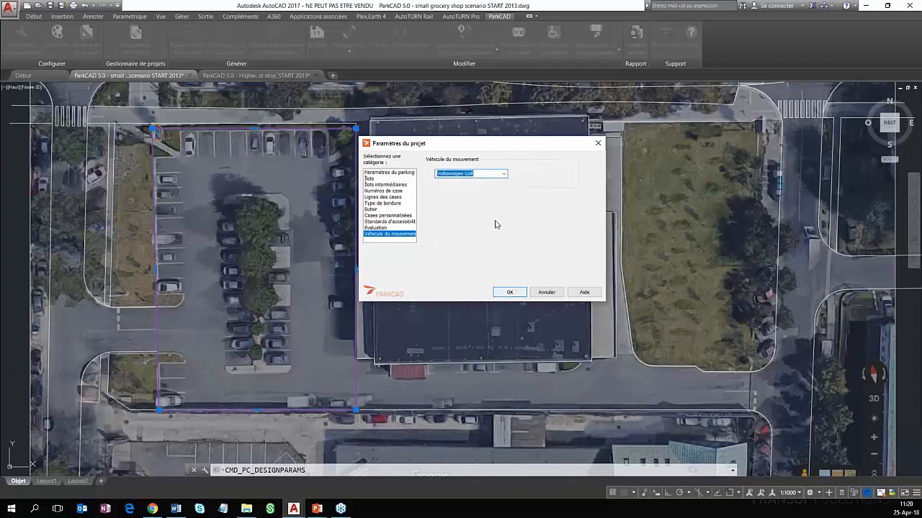
click(507, 294)
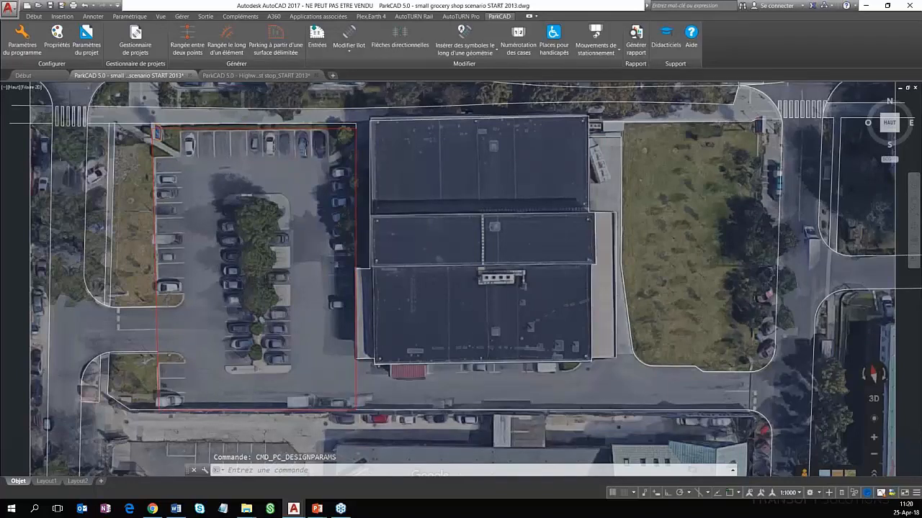
scroll(273, 232, up, 2)
scroll(279, 234, down, 2)
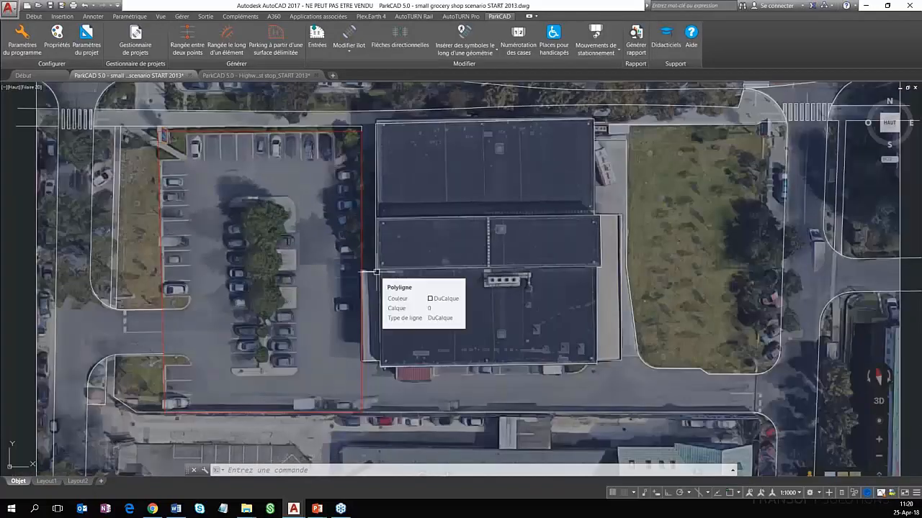
Generate a parking layout from the delimited surface west of the grocery shop, with the interior rows aligned to its west side
click(300, 51)
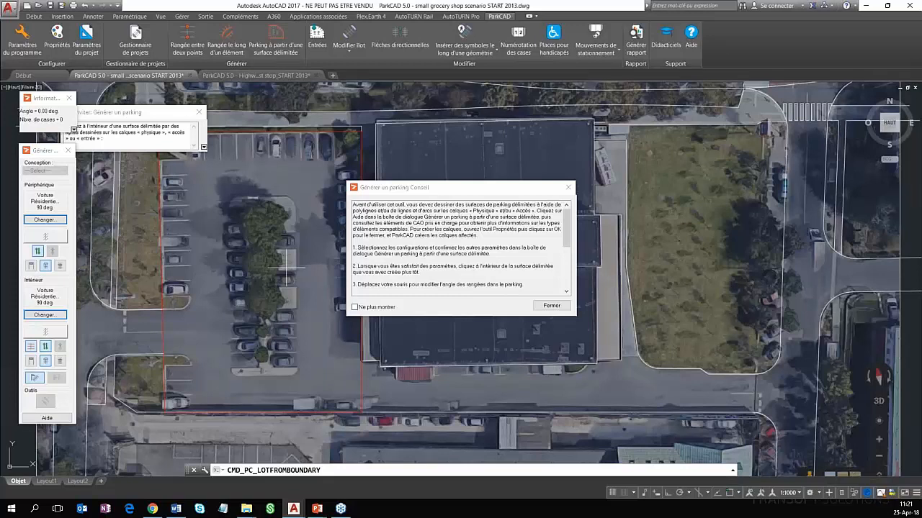
click(287, 268)
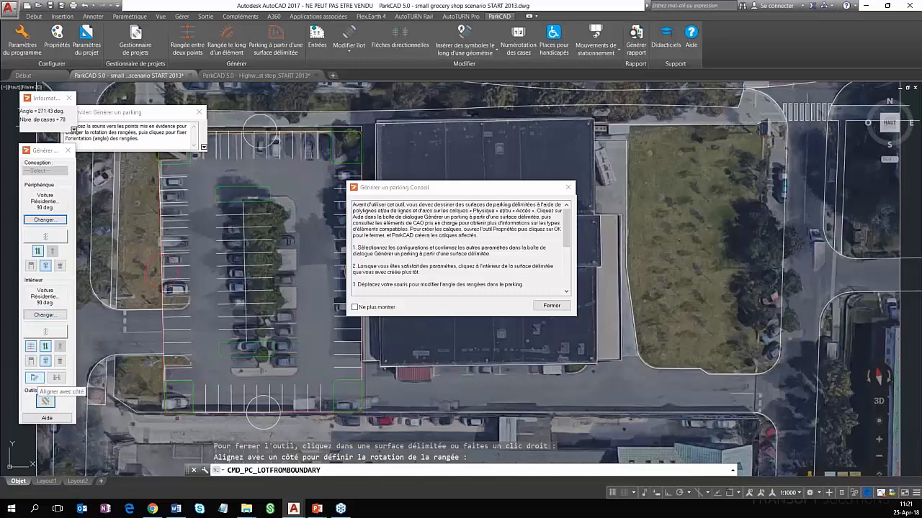
click(263, 410)
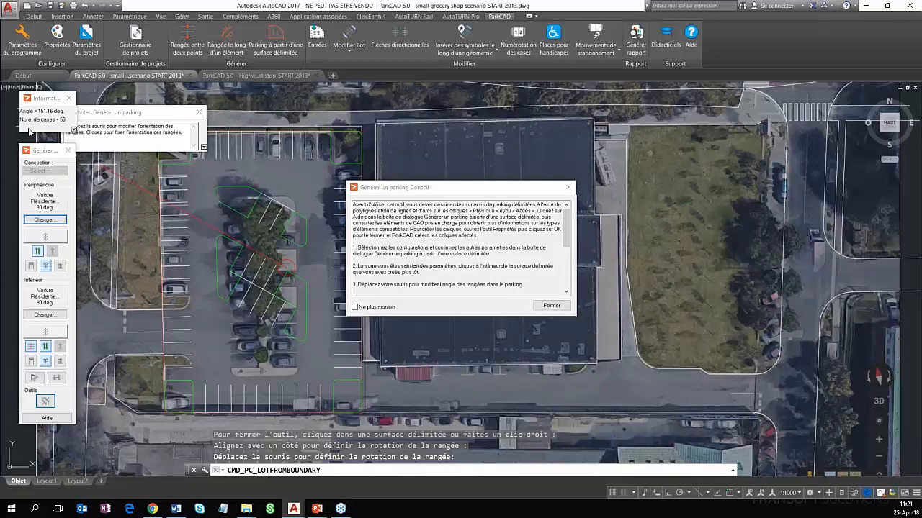
click(33, 379)
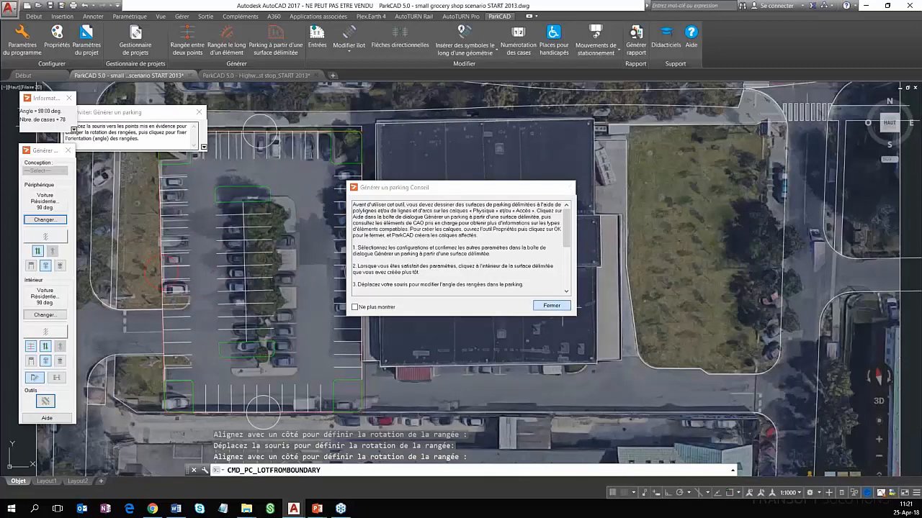
click(558, 307)
click(163, 272)
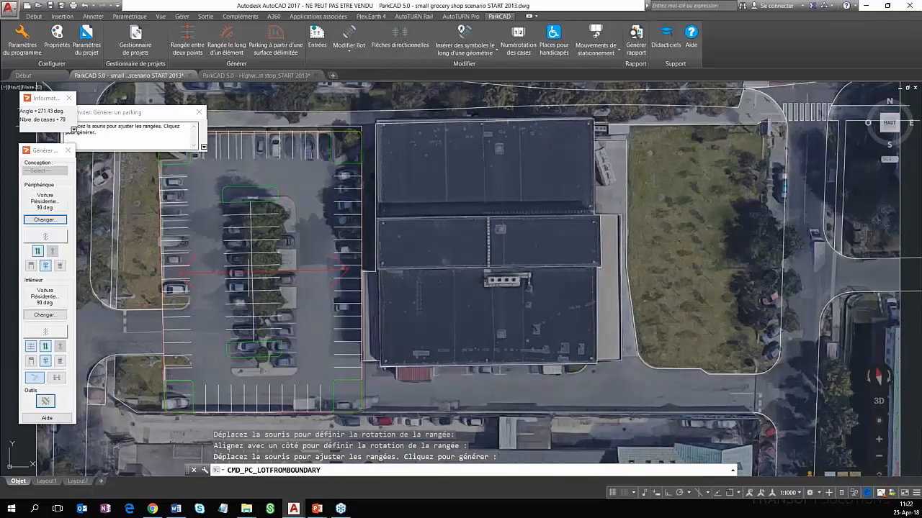
click(249, 273)
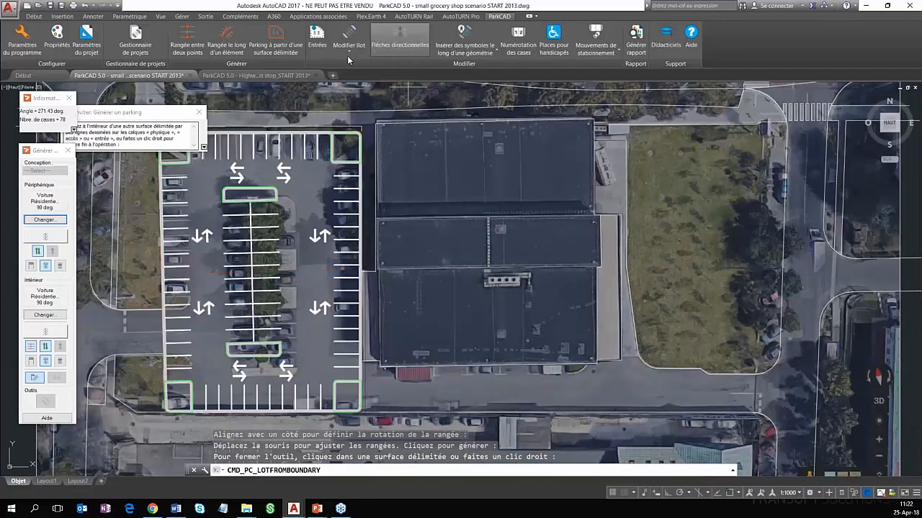
Modify the generated parking lot so the interior double row is centred between the west and east perimeter rows
click(350, 52)
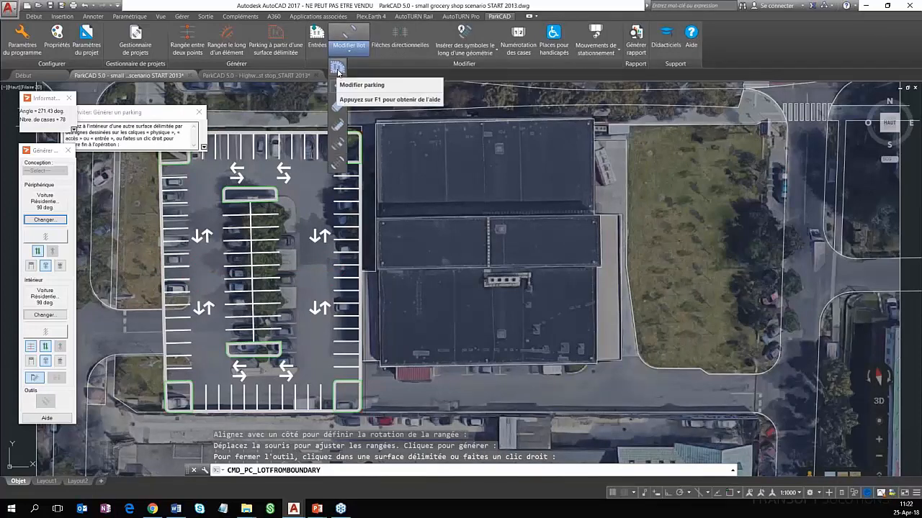
click(338, 69)
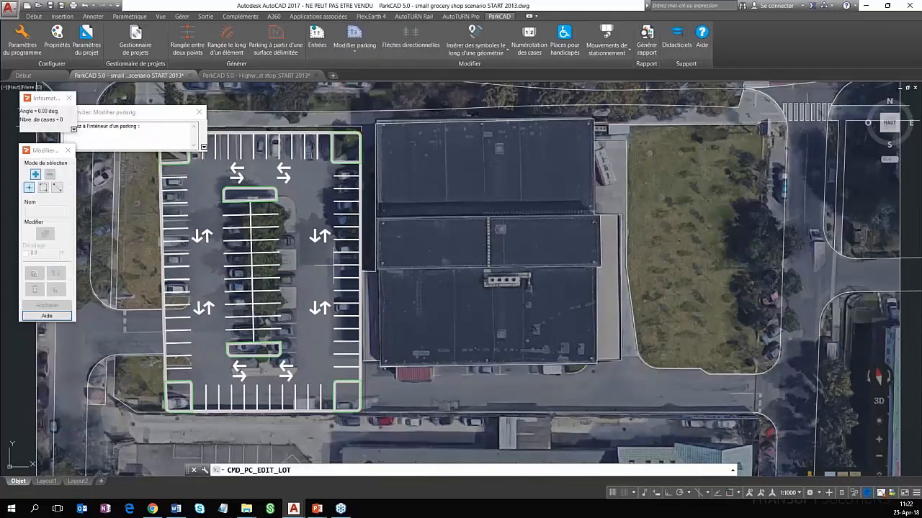
click(334, 265)
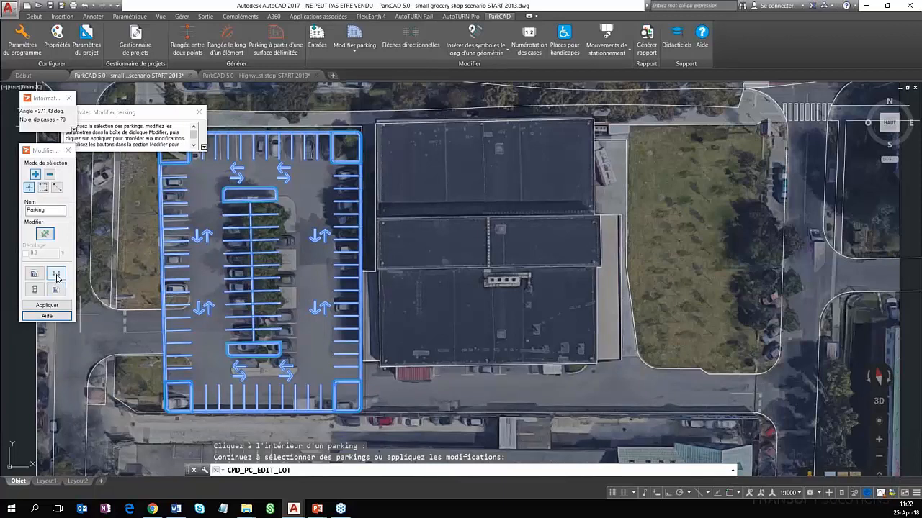
click(56, 275)
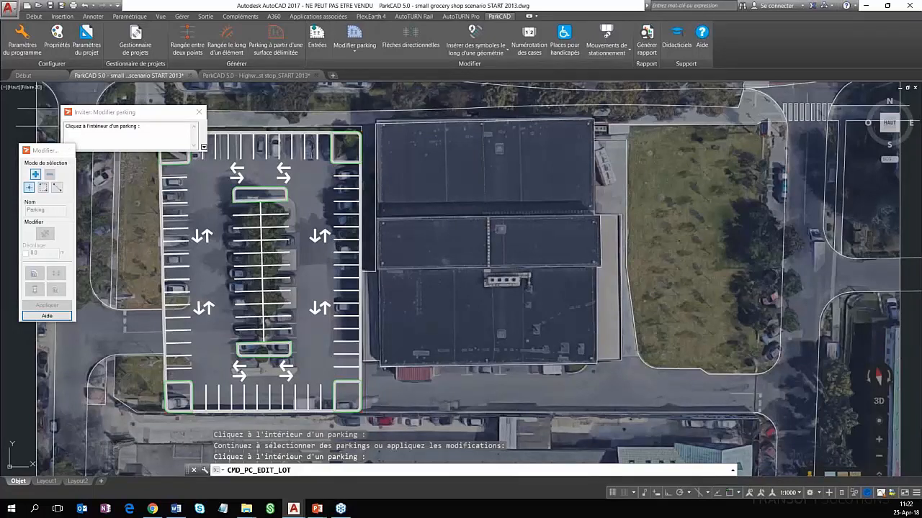
key(Return)
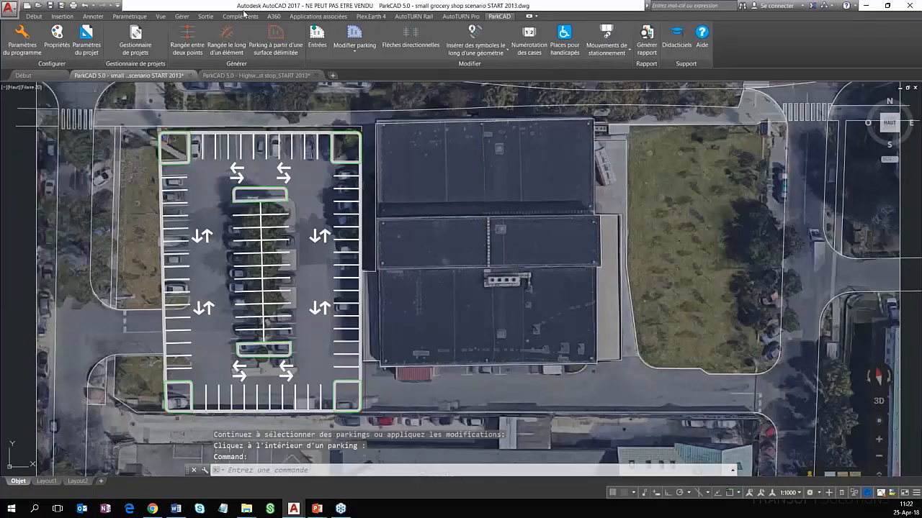
Add a new entrance about 8 m wide on the lot's west boundary, spanning the existing access road between its two curbs
click(321, 52)
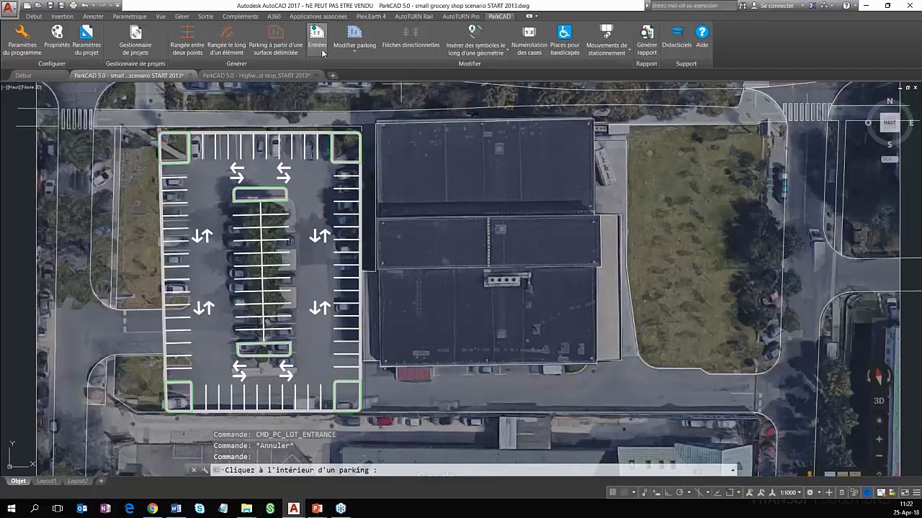
click(308, 194)
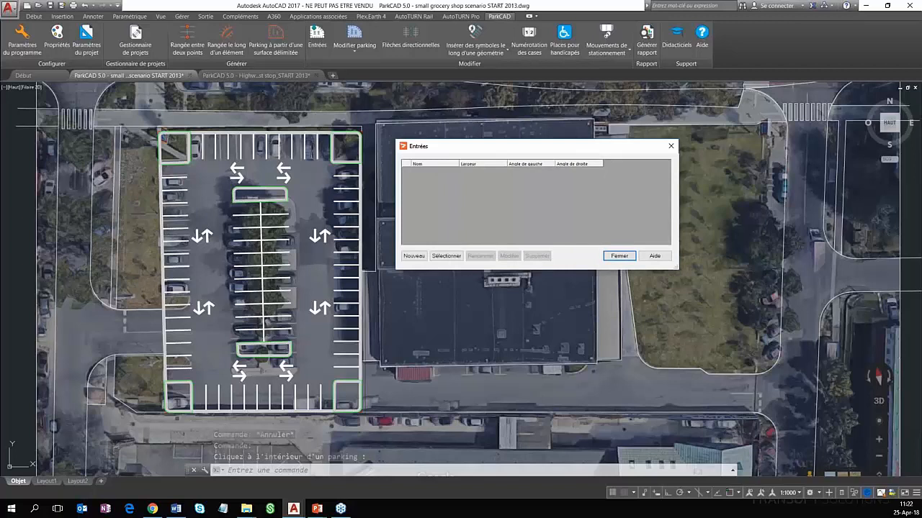
click(415, 255)
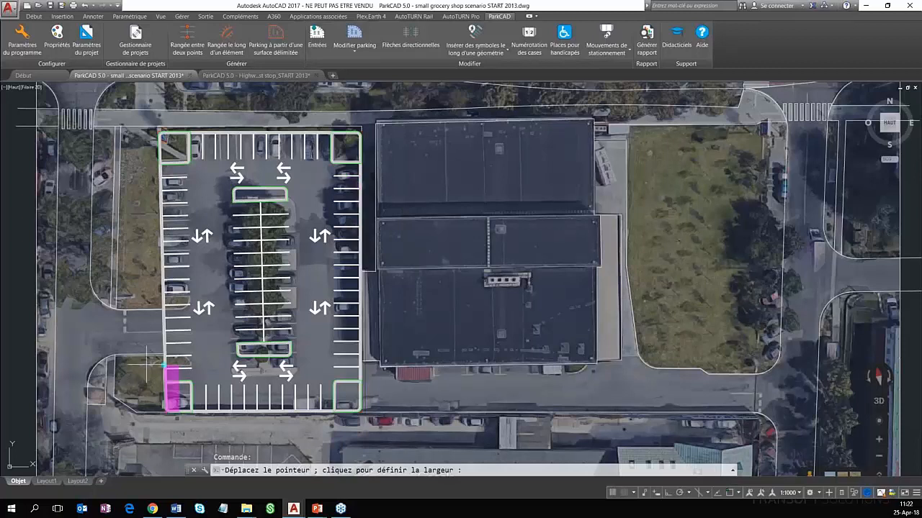
scroll(148, 366, up, 4)
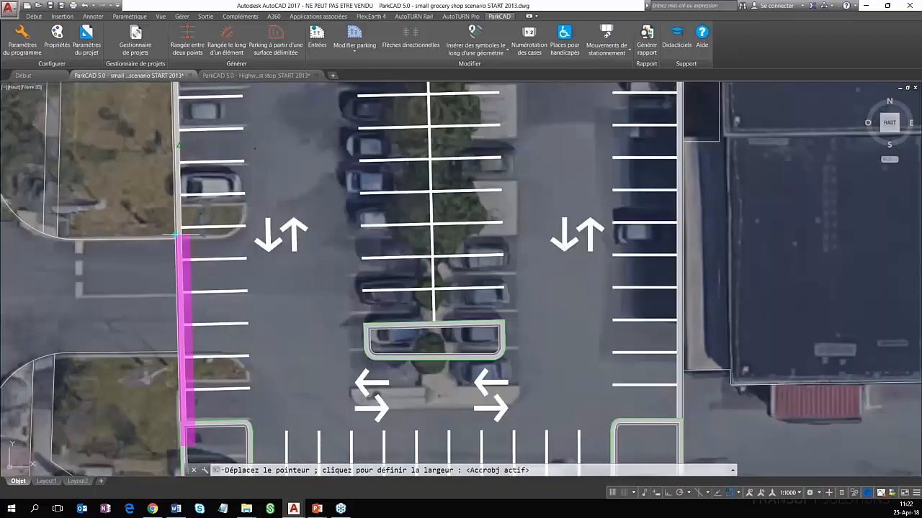
click(176, 234)
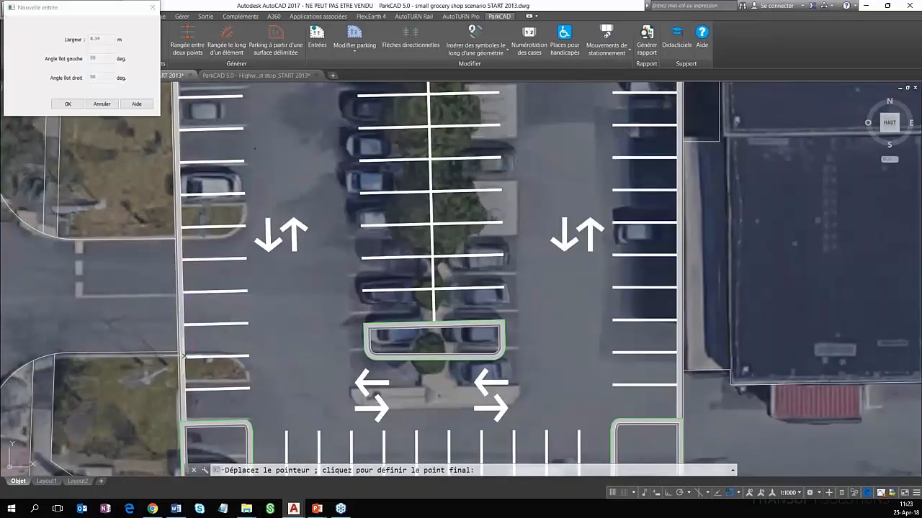
click(184, 355)
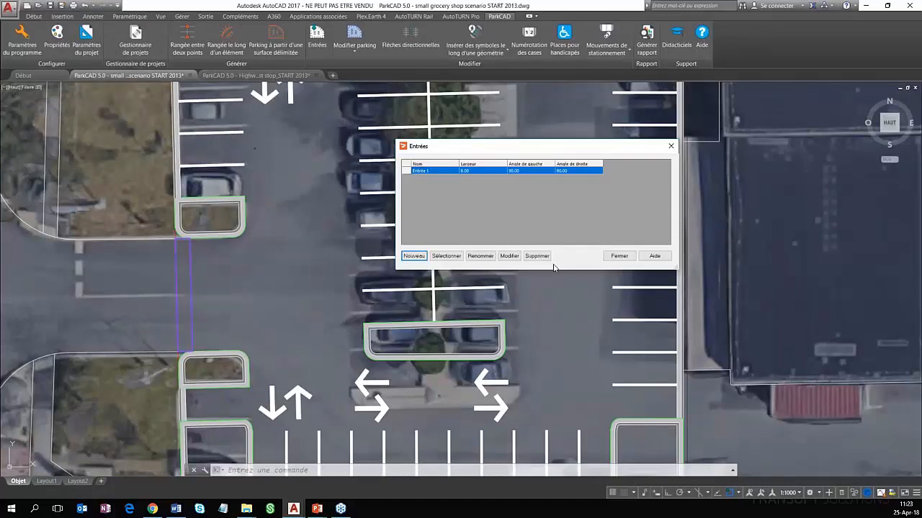
drag(475, 146, 570, 151)
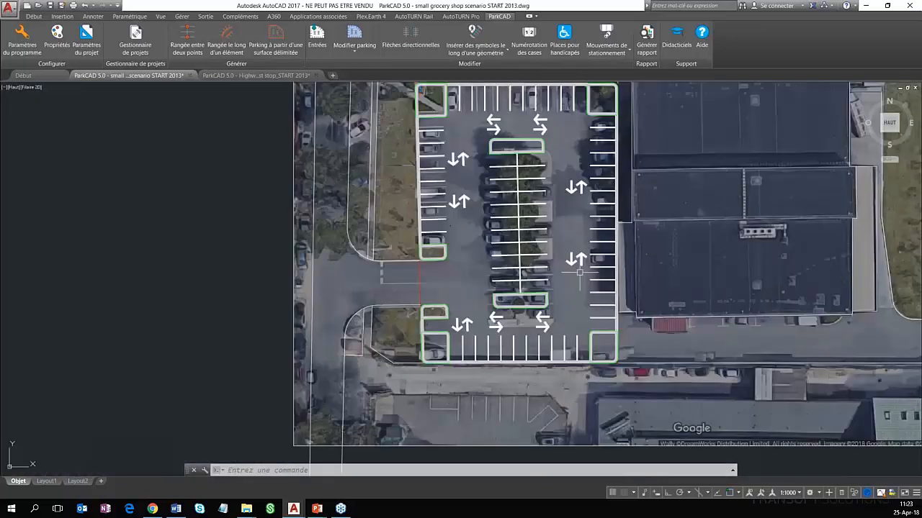
Delete the perimeter row along the lot's south boundary and let the remaining rows extend automatically into the freed space
middle_drag(579, 272, 388, 321)
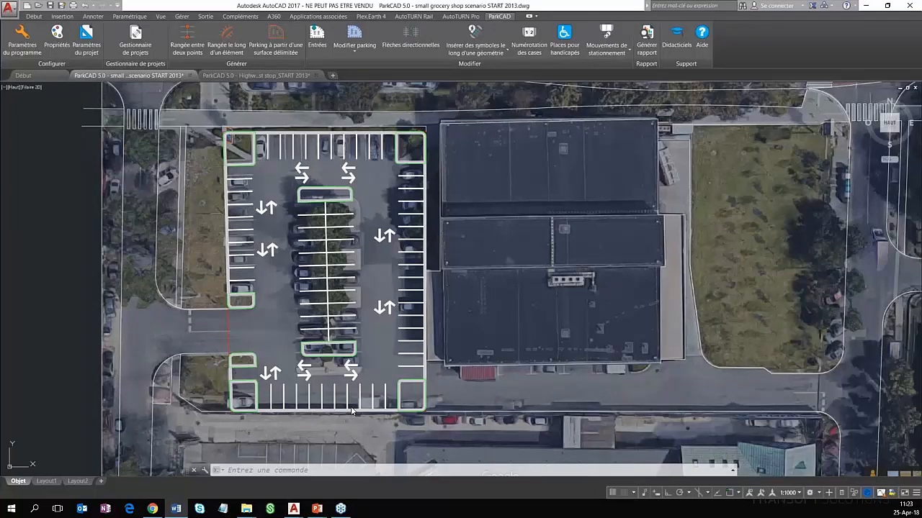
click(355, 36)
click(353, 50)
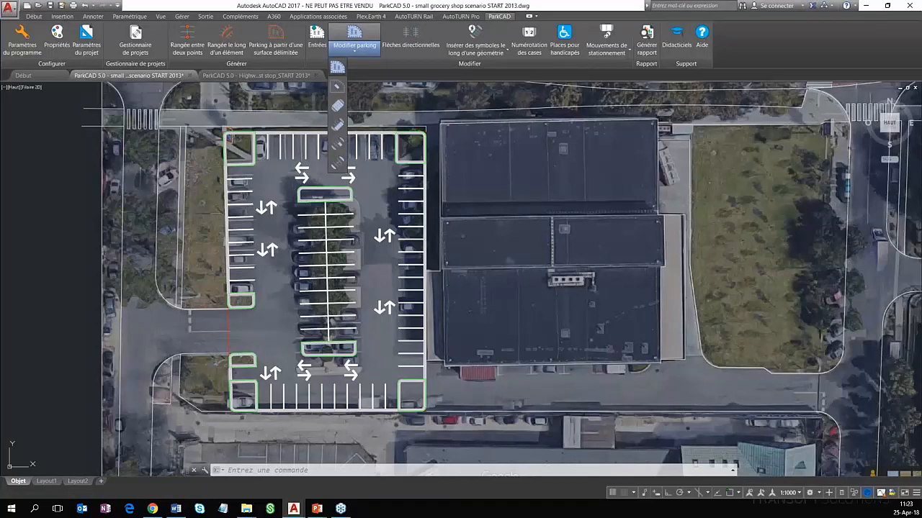
click(337, 105)
click(367, 398)
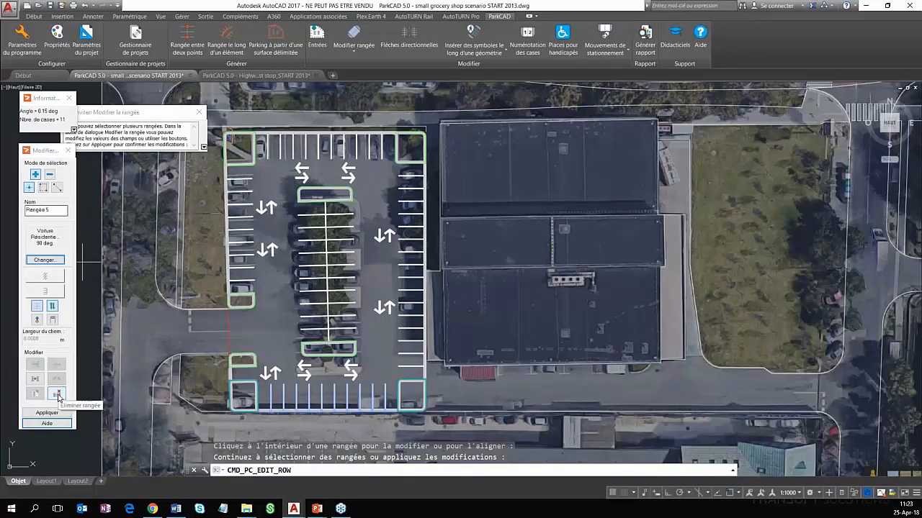
click(57, 394)
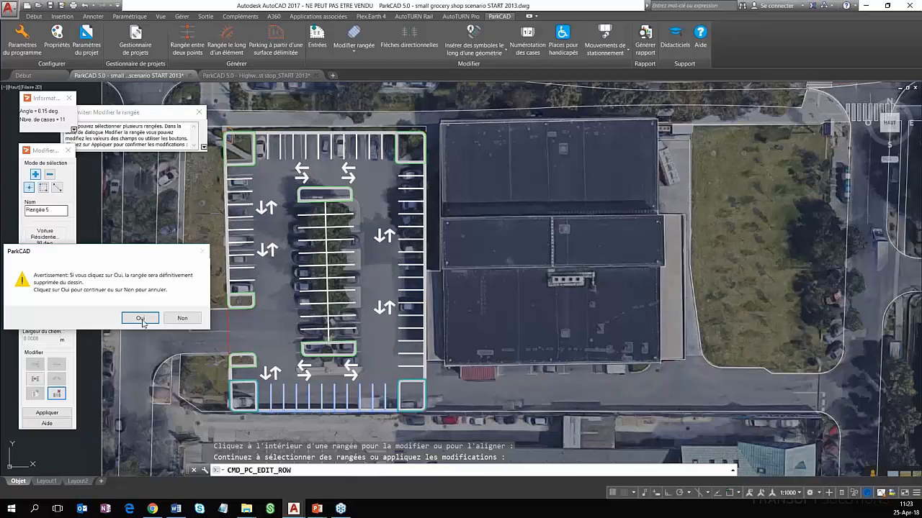
click(141, 319)
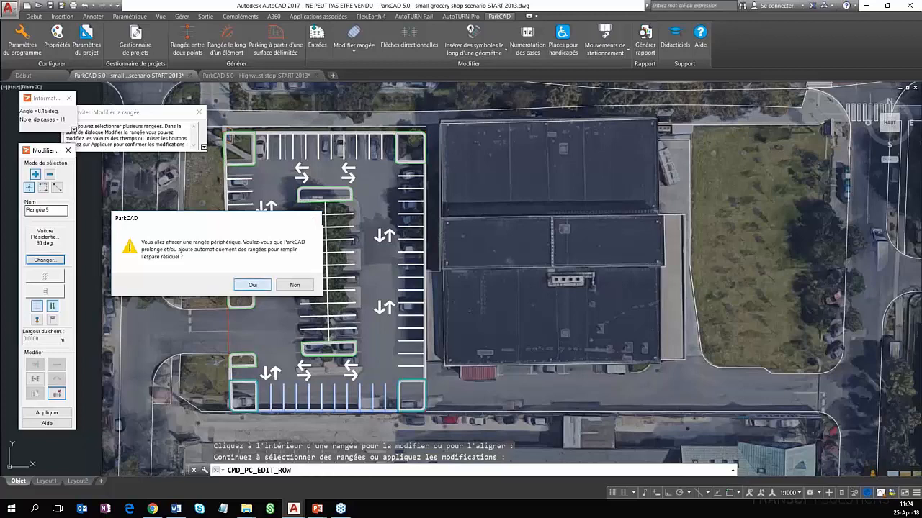
key(Return)
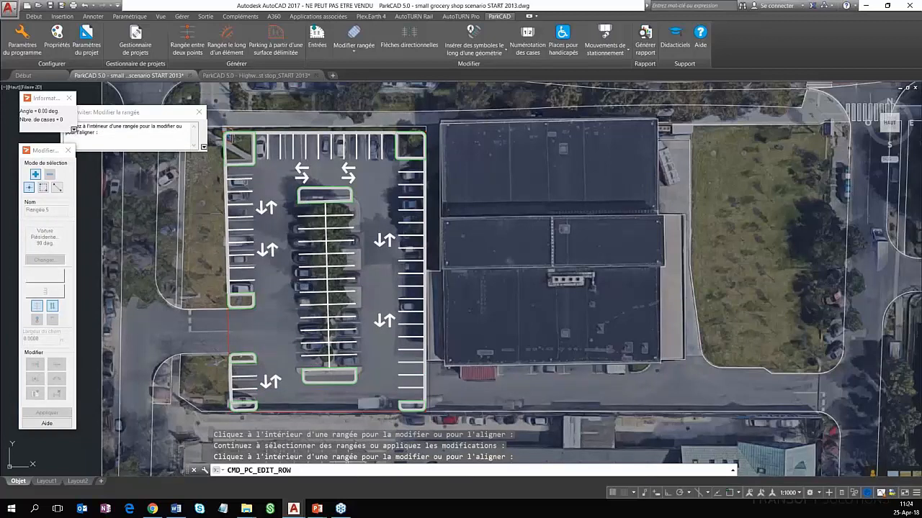
Shorten the east perimeter row to 12 stalls by moving its south end northward along the lot boundary
click(412, 338)
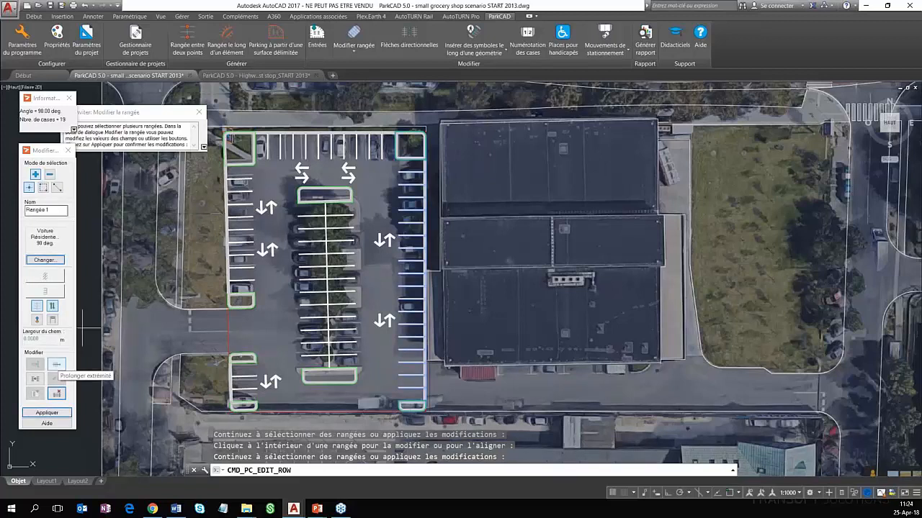
click(56, 364)
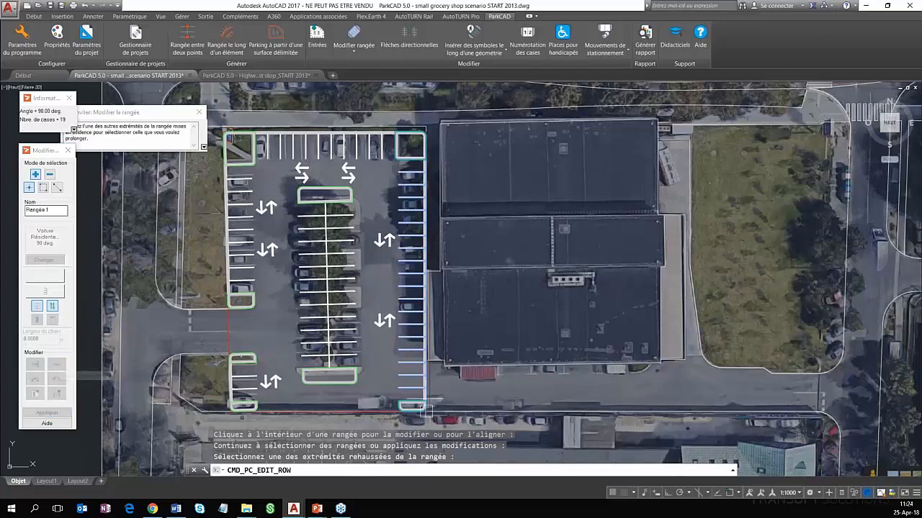
click(425, 409)
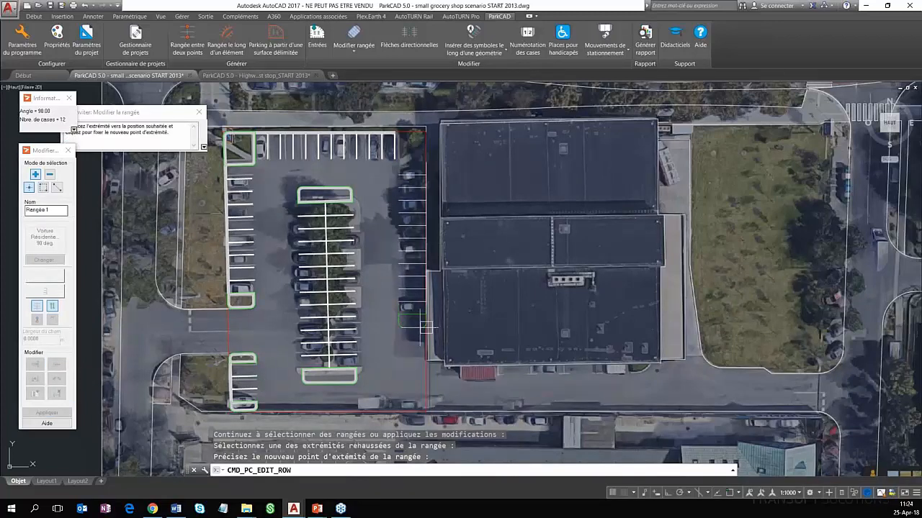
click(425, 327)
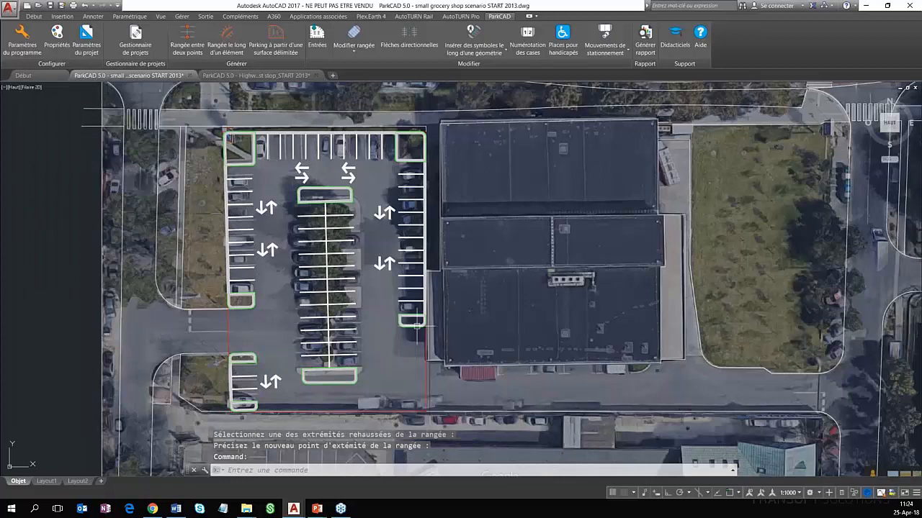
Hide the end islands at the south ends of the west and east perimeter rows
click(352, 51)
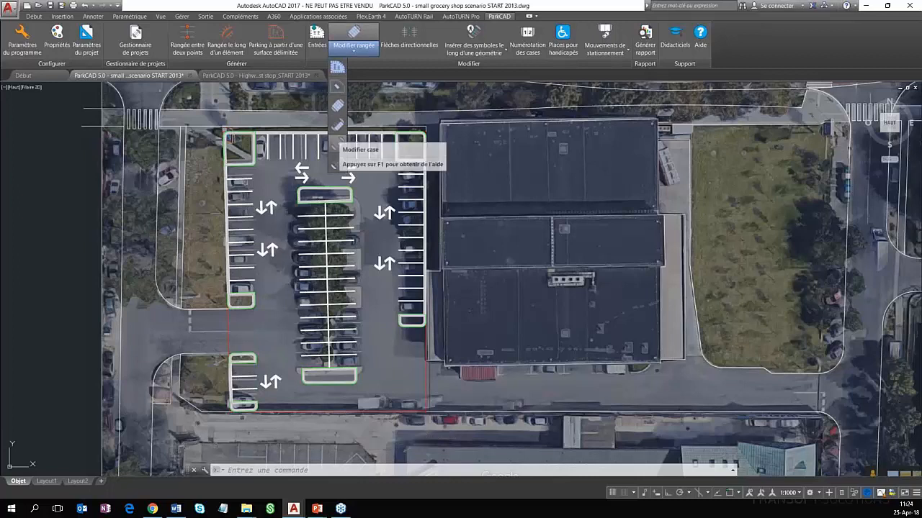
click(336, 146)
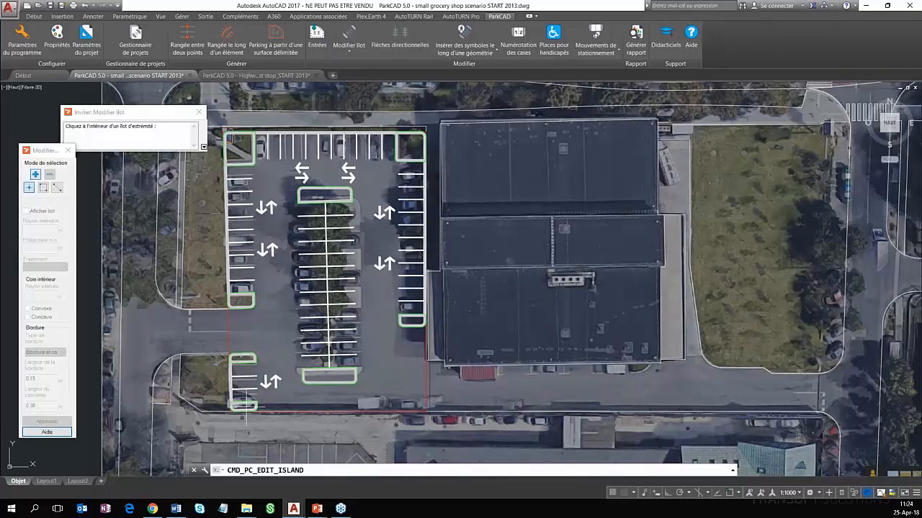
click(245, 403)
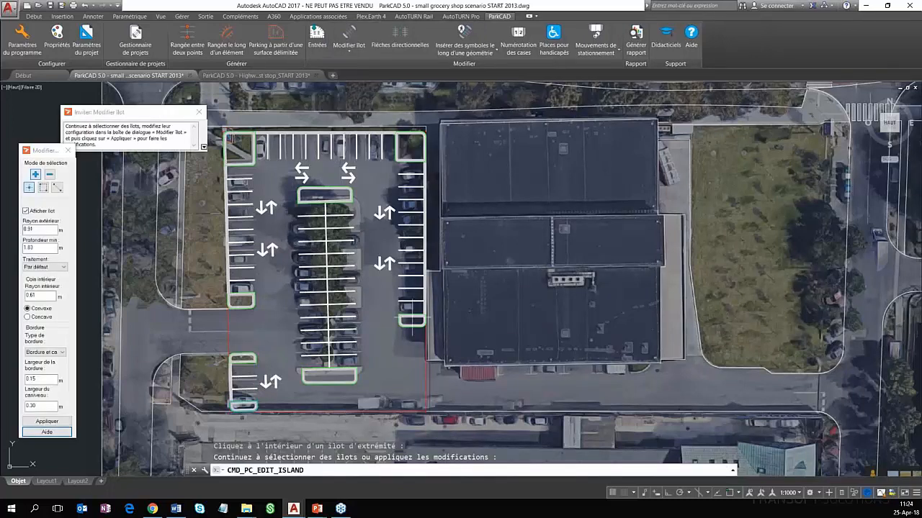
click(412, 319)
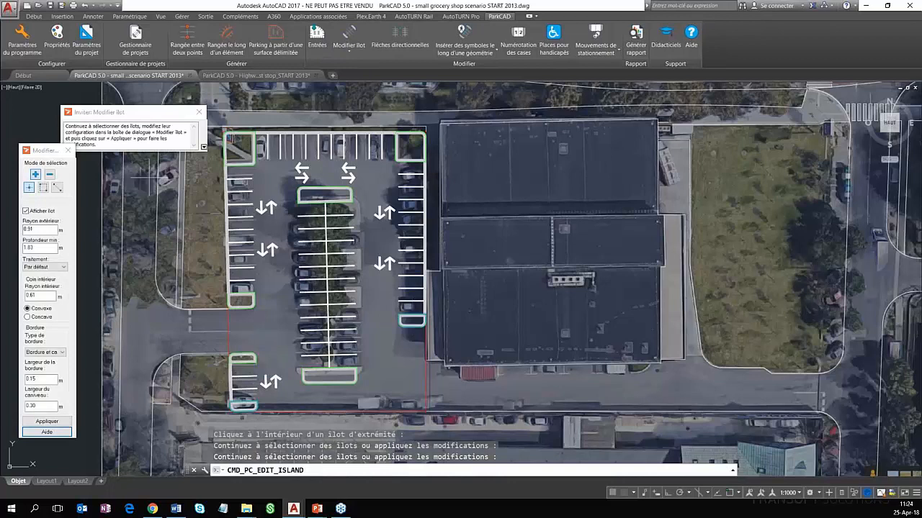
click(43, 214)
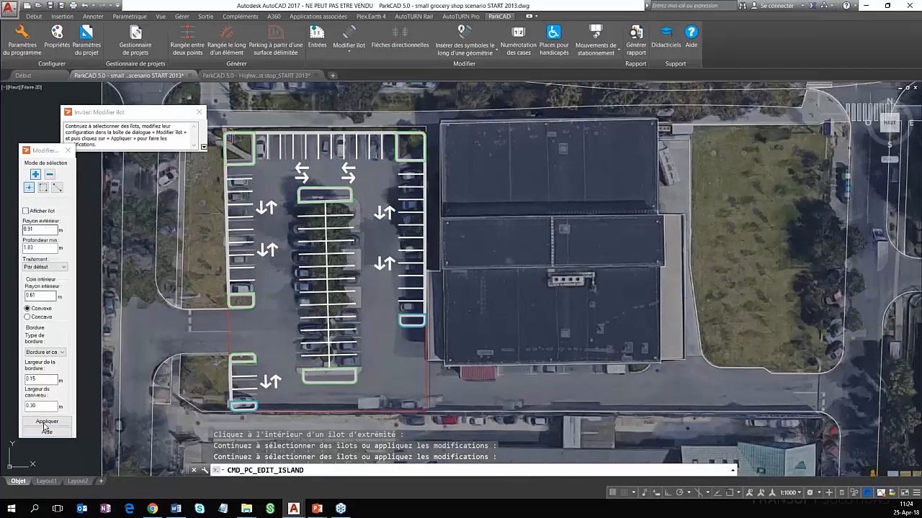
click(46, 422)
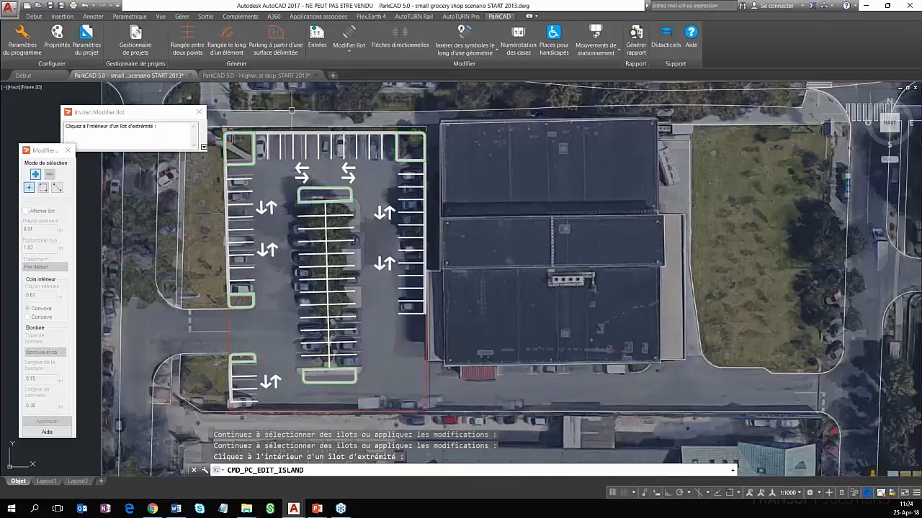
key(Escape)
Edit the central double row to set its walkway width (Largeur du chemin) to 2.5 m
click(349, 50)
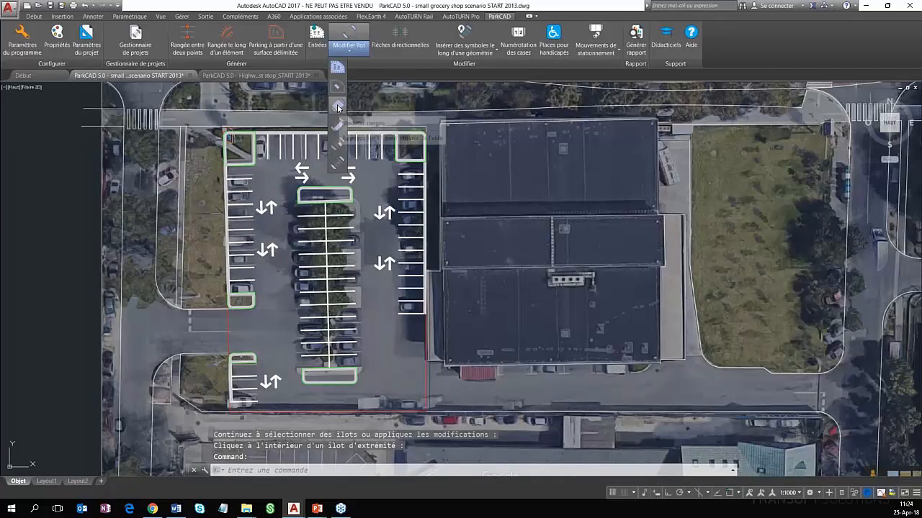
click(338, 107)
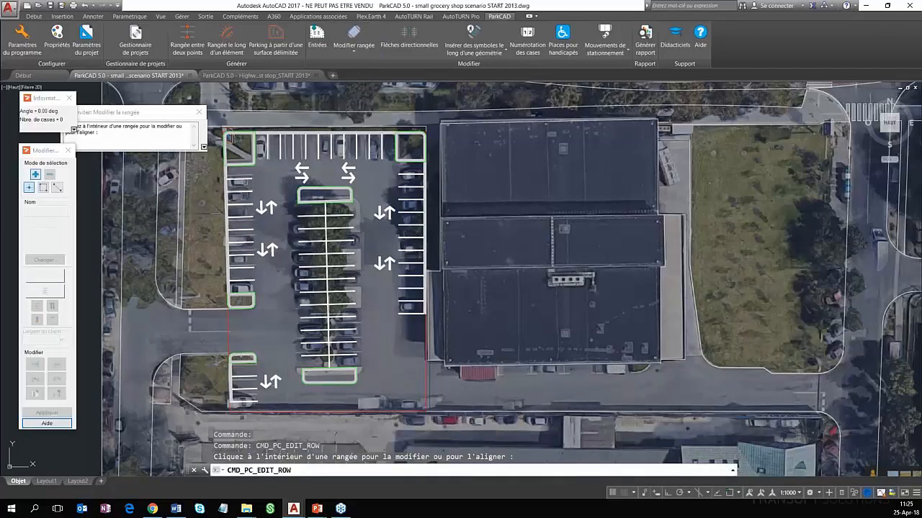
click(329, 311)
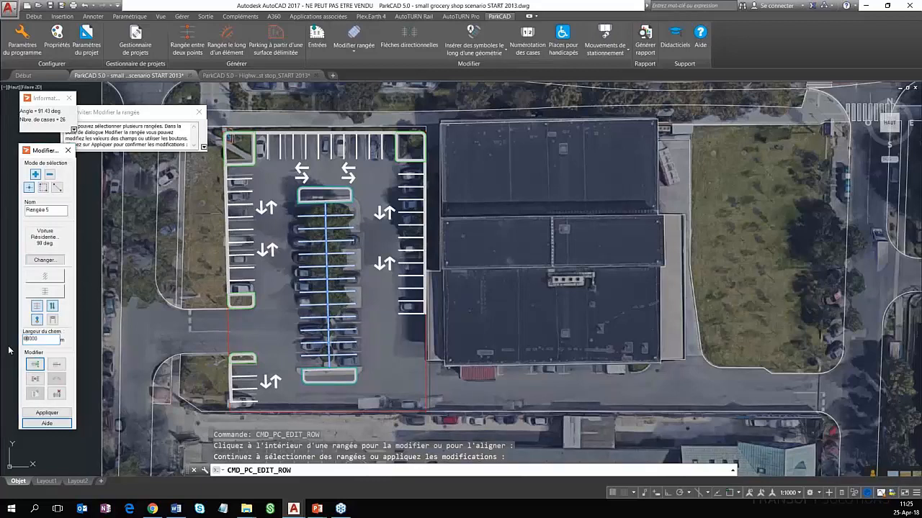
double_click(32, 339)
text(2.5)
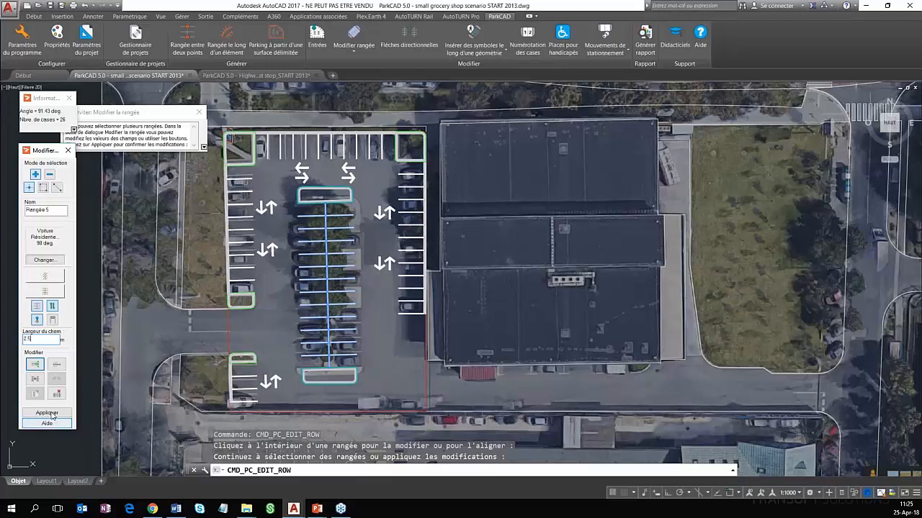
click(47, 413)
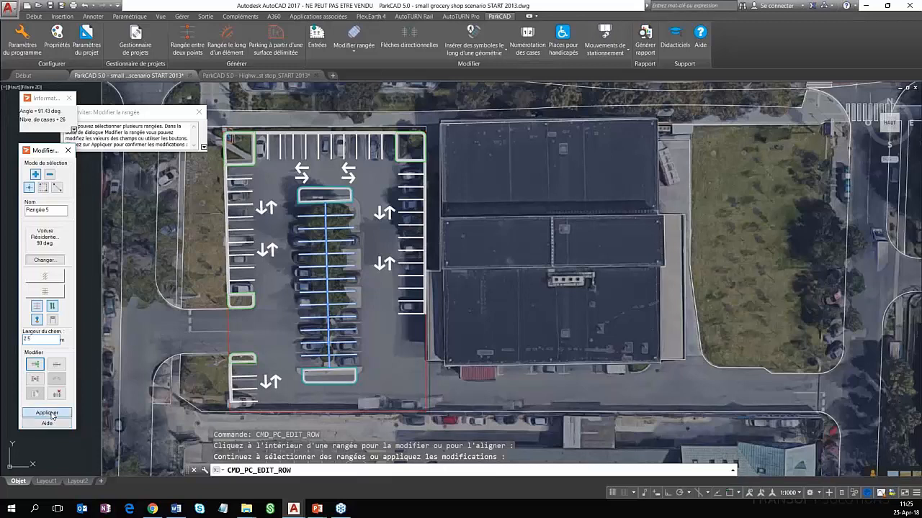
click(47, 413)
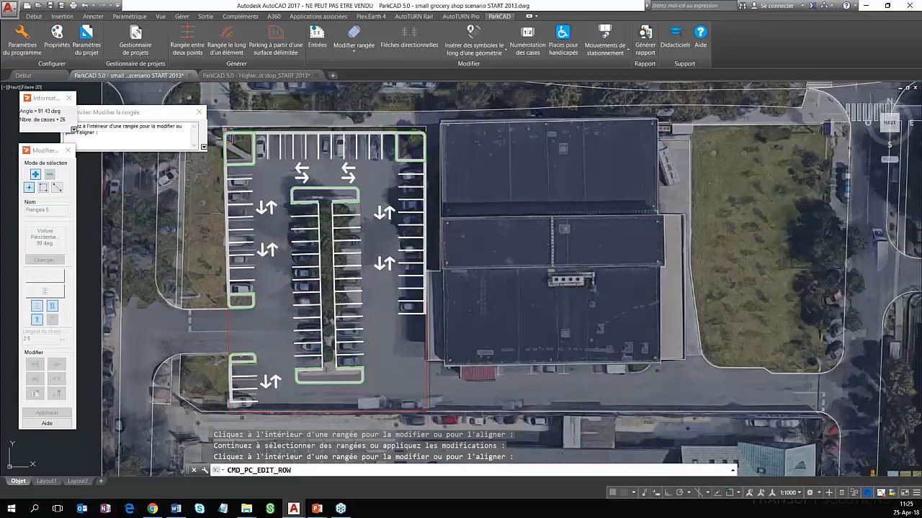
key(Return)
Convert a stall midway along the central row's east side into an intermediate island 5 m wide
click(362, 51)
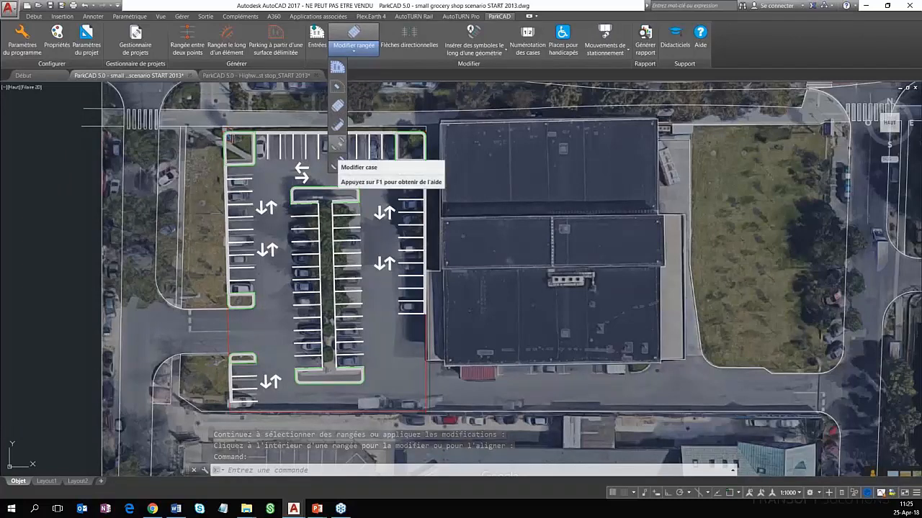
click(336, 164)
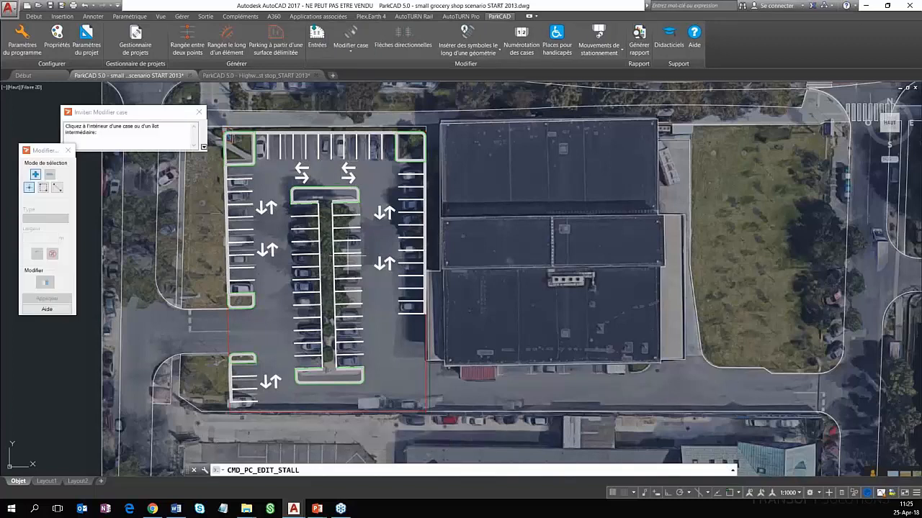
click(346, 258)
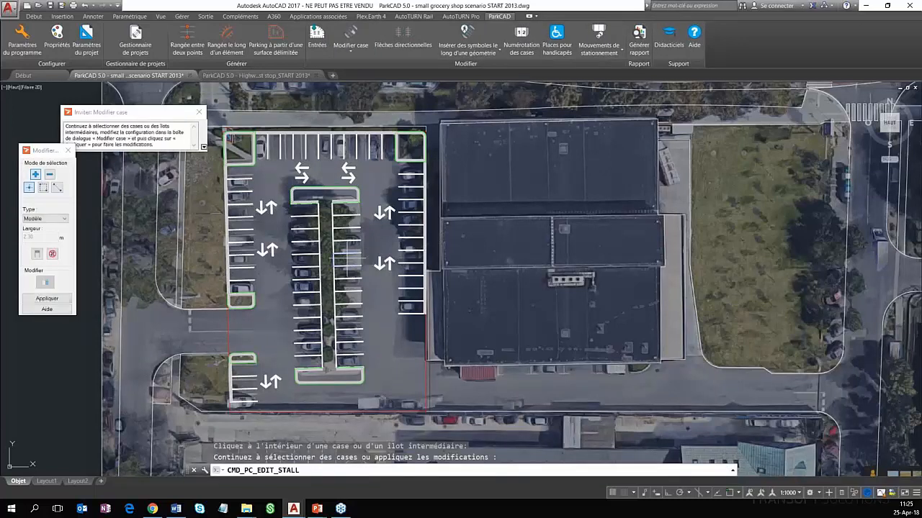
click(64, 220)
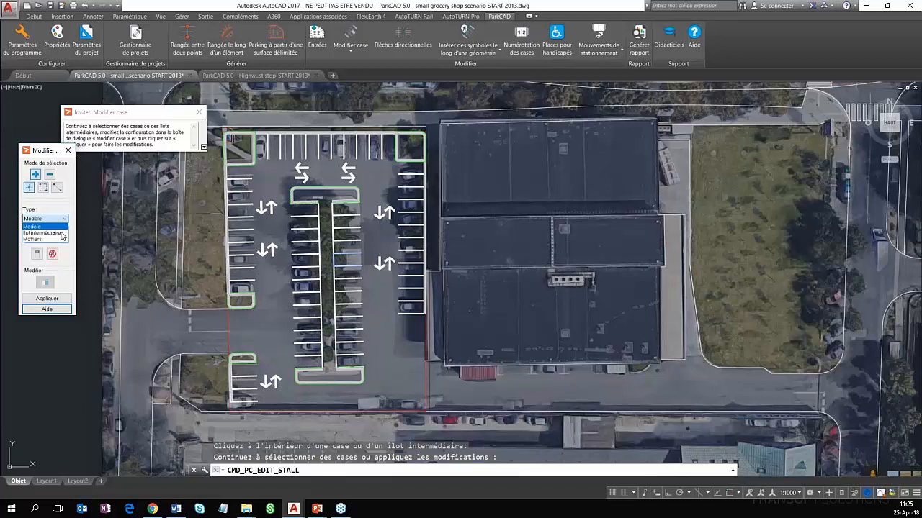
click(59, 236)
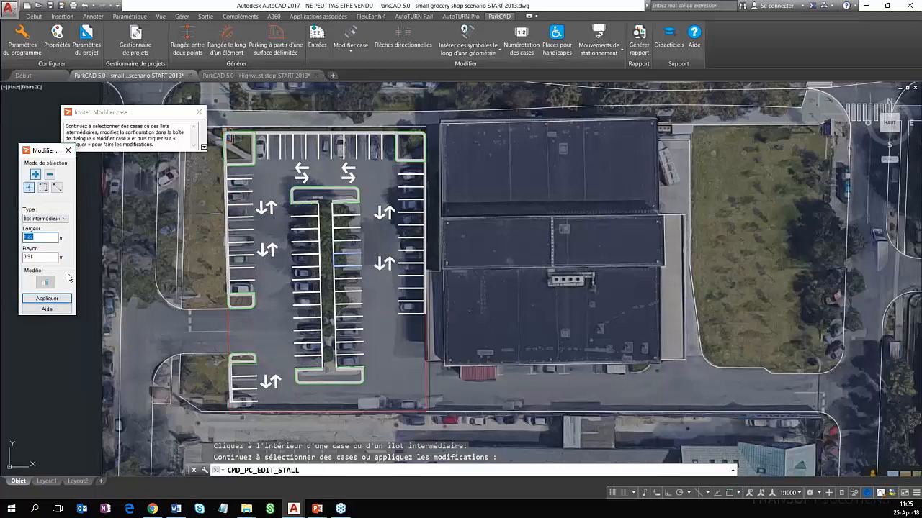
text(5)
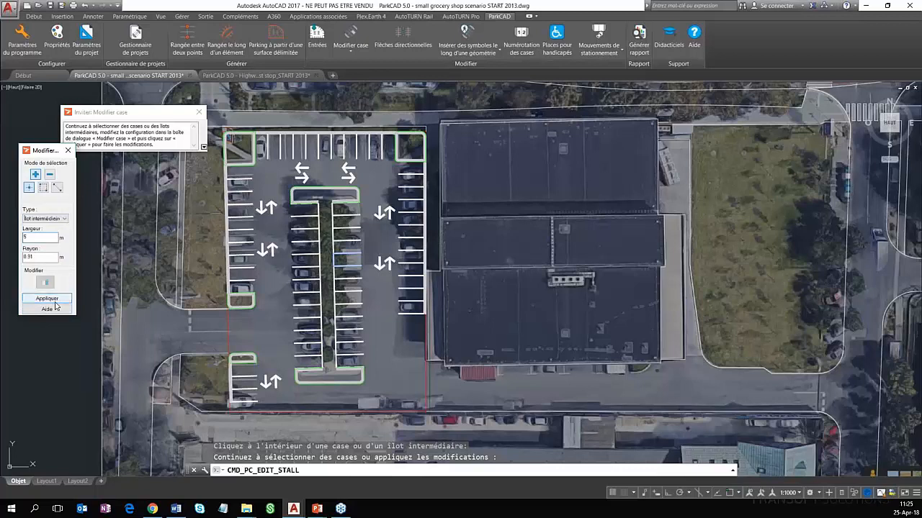
click(55, 301)
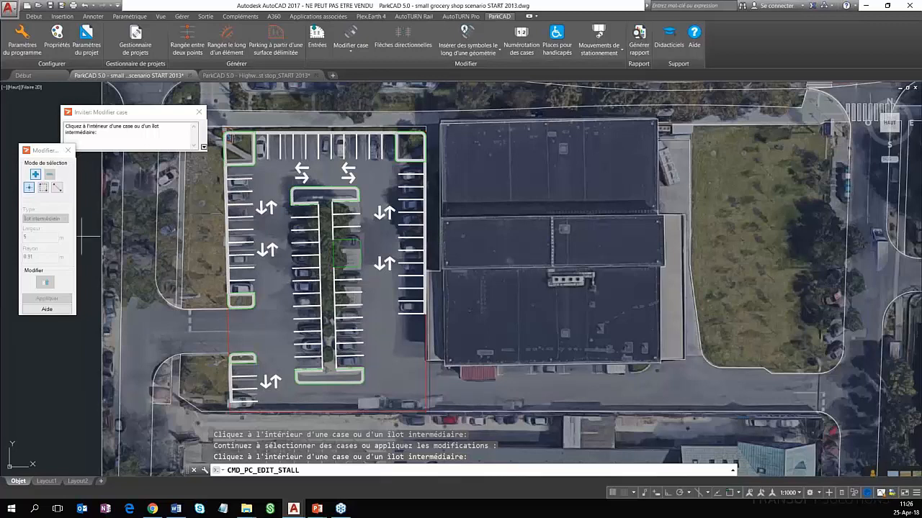
click(348, 256)
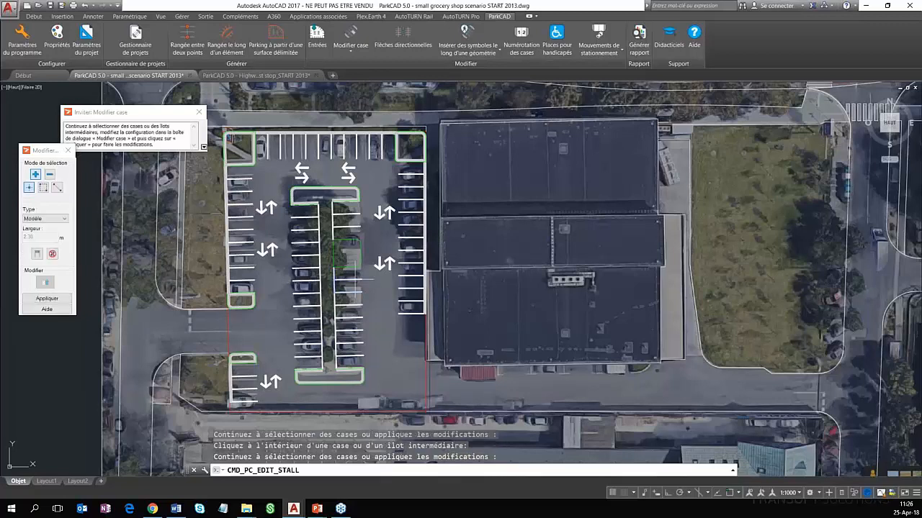
click(48, 219)
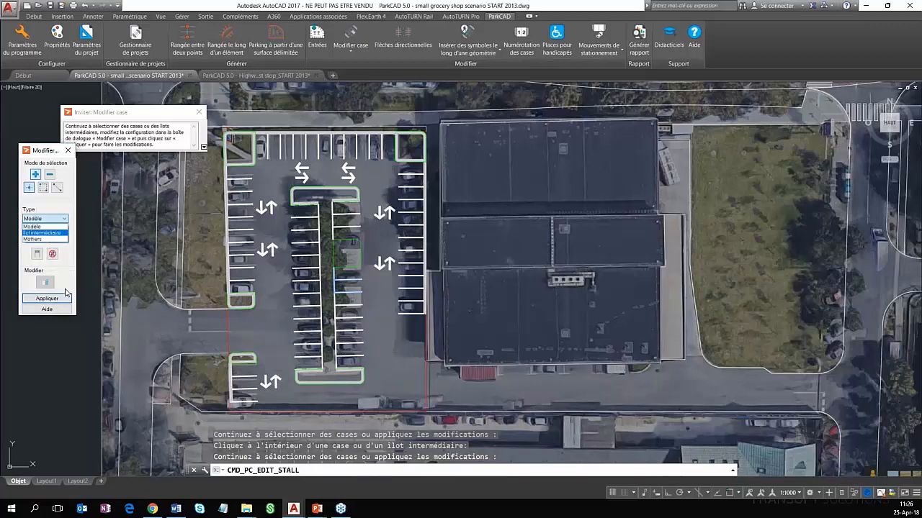
key(Down)
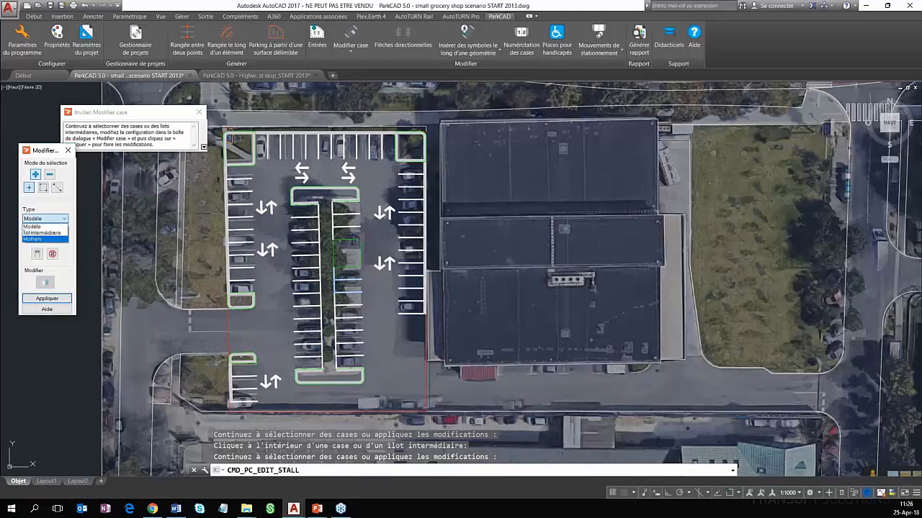
key(Escape)
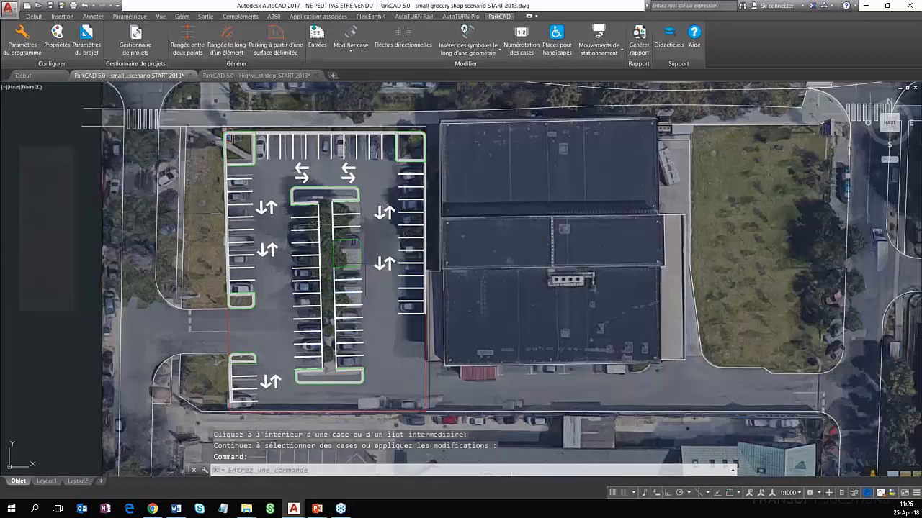
Move the 5 m intermediate island one stall southward along the central row's east side
key(Return)
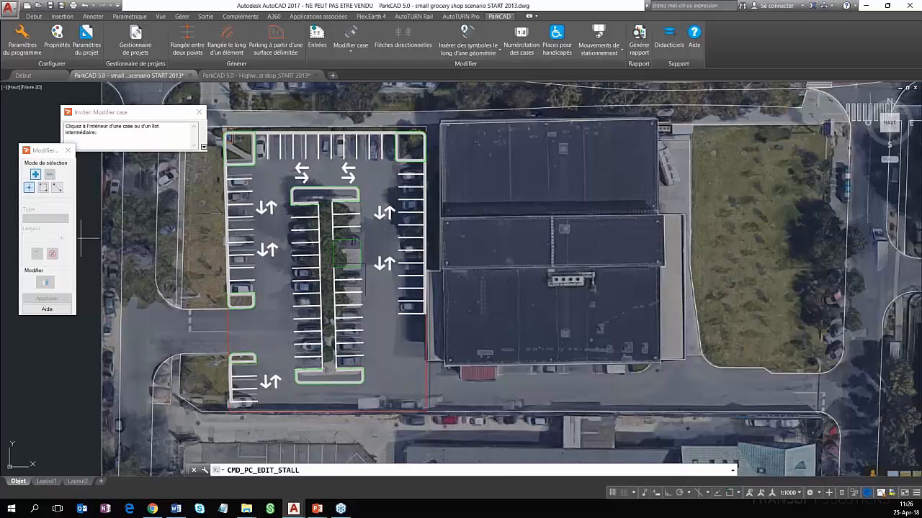
click(334, 241)
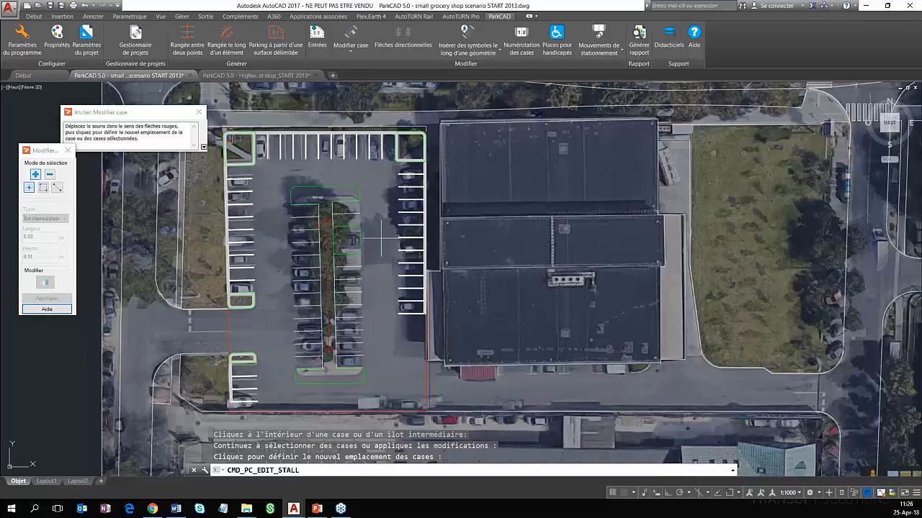
click(381, 237)
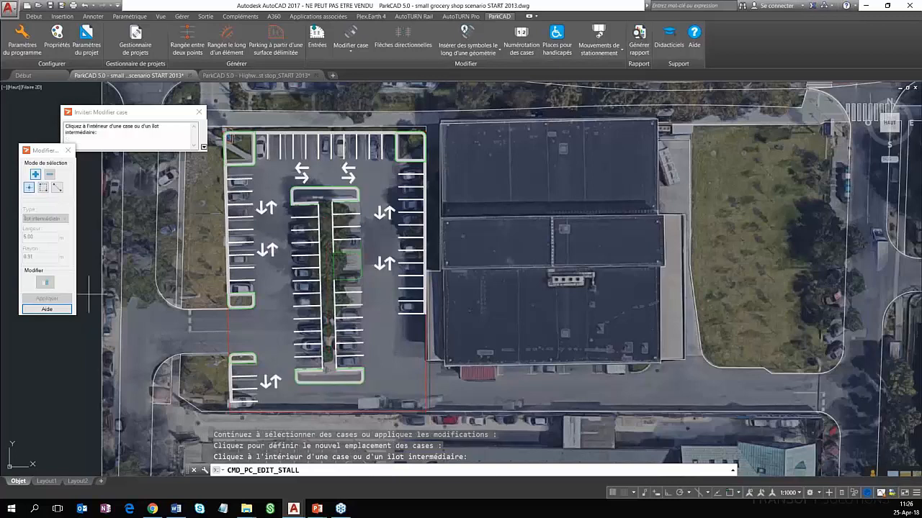
Convert a stall south of the existing intermediate island on the central row's east side into an intermediate island 4 m wide
click(352, 296)
click(44, 218)
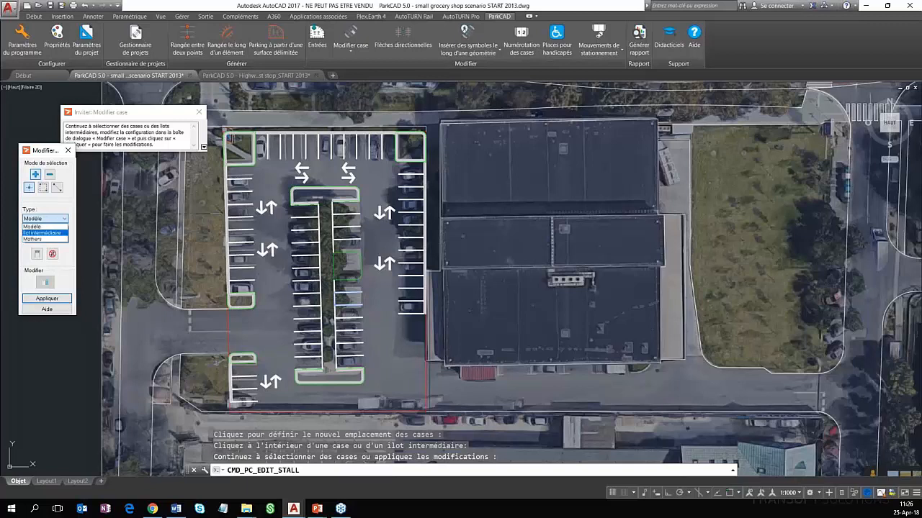
click(44, 232)
double_click(40, 236)
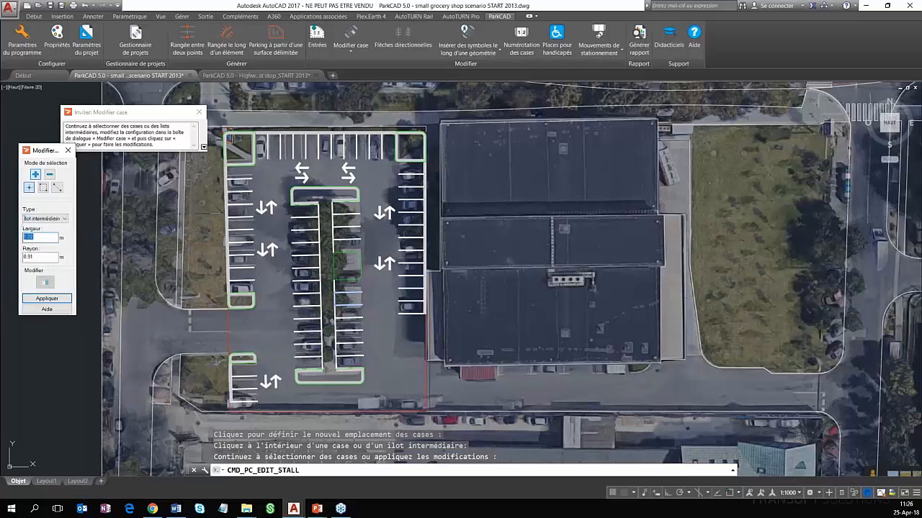
text(4)
click(47, 298)
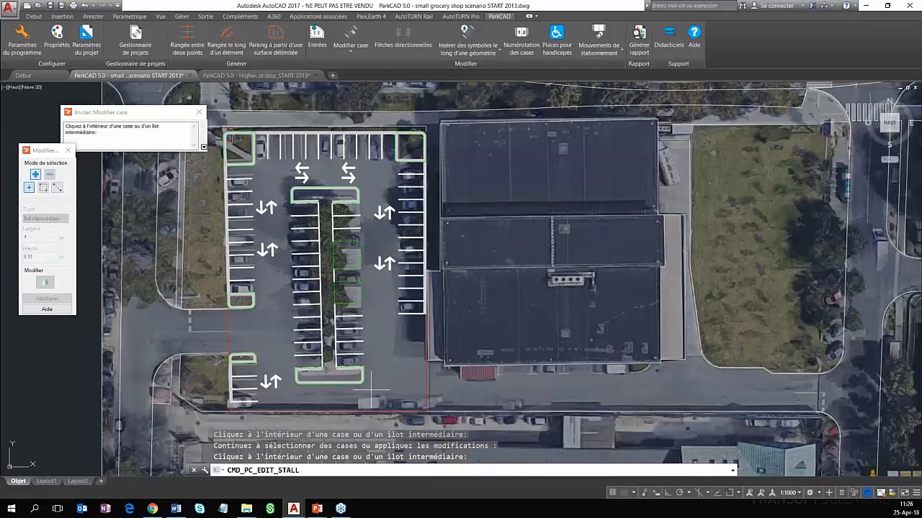
key(Escape)
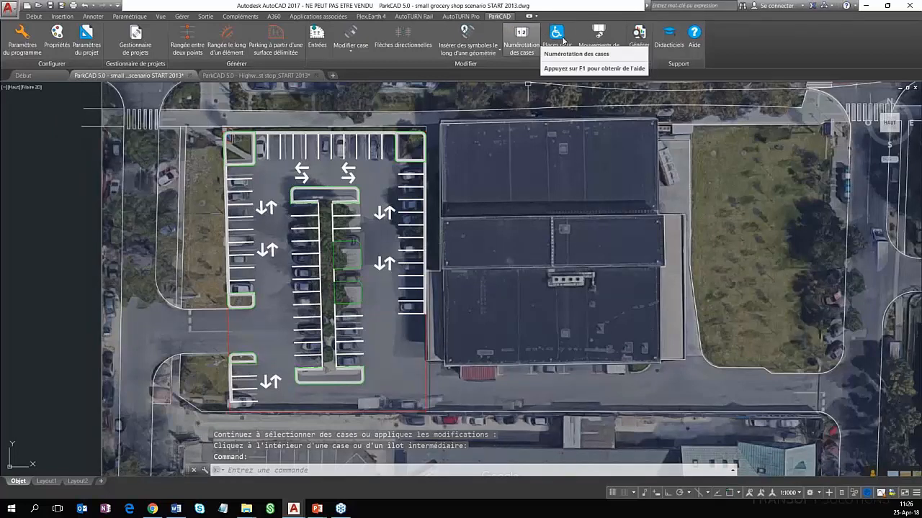
Calculate the accessible parking requirements for the whole lot, using the AFNOR (FR) template as the counting method
click(557, 36)
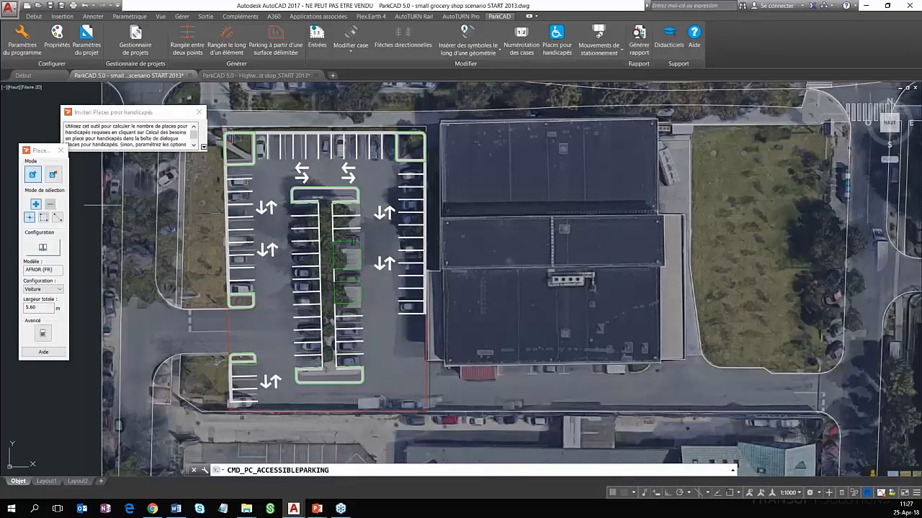
click(43, 334)
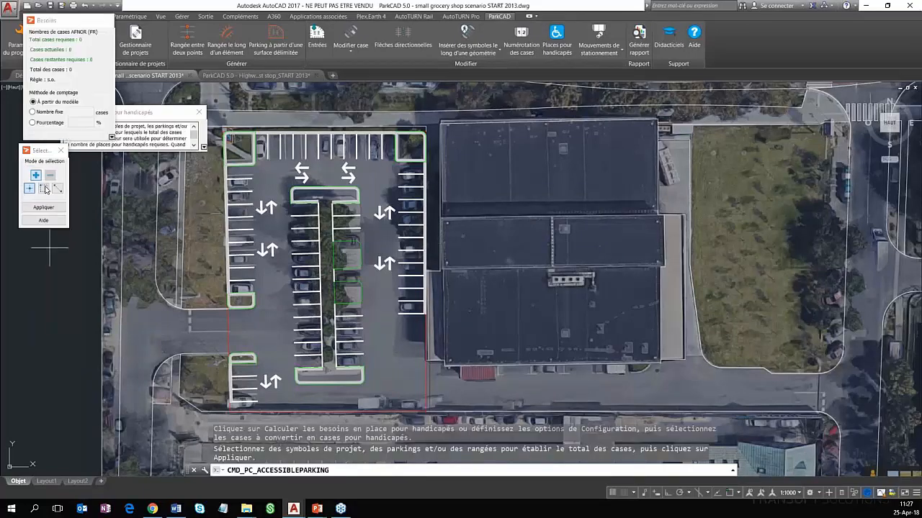
click(44, 189)
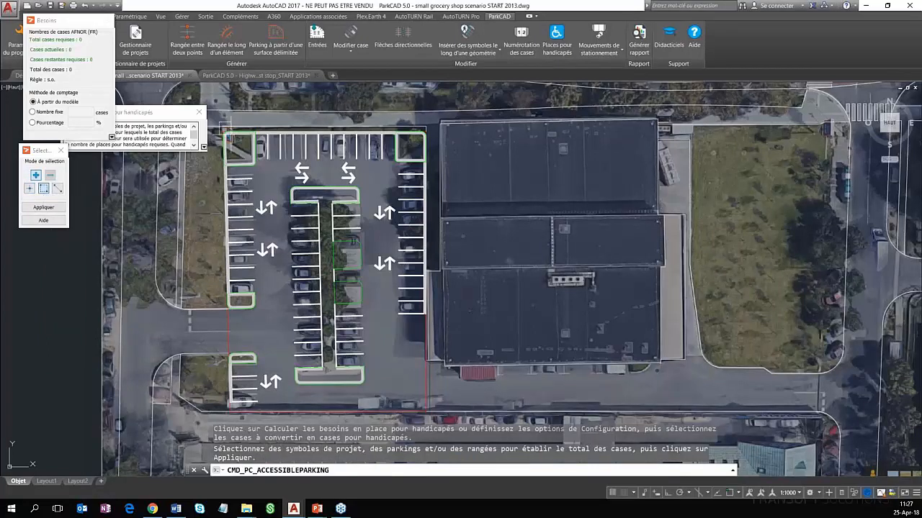
click(219, 129)
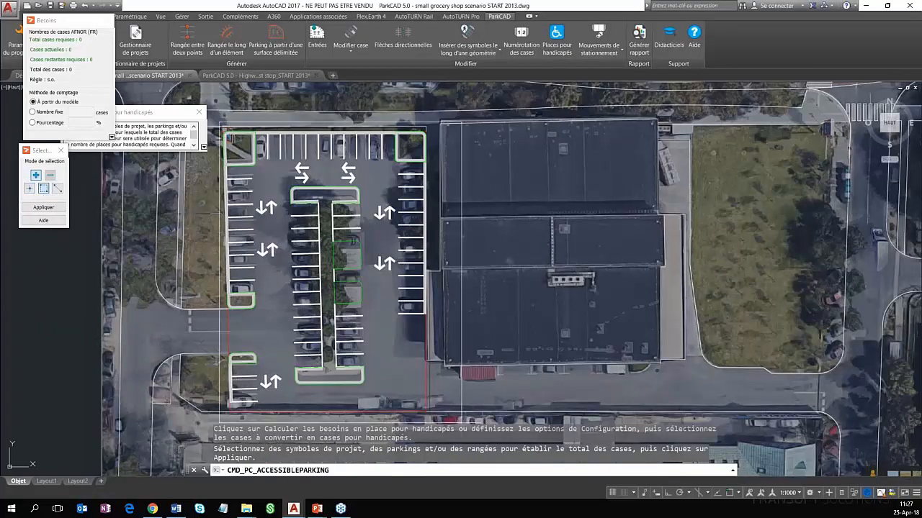
click(463, 407)
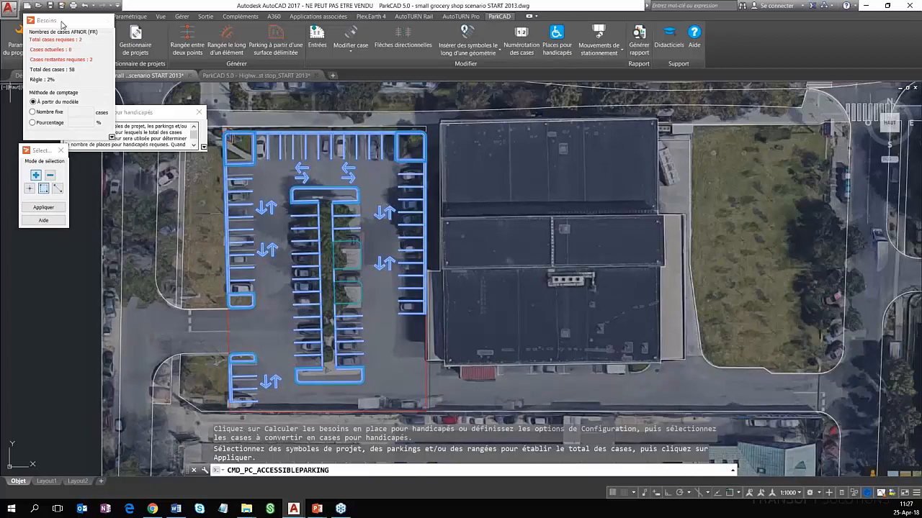
drag(117, 171, 126, 171)
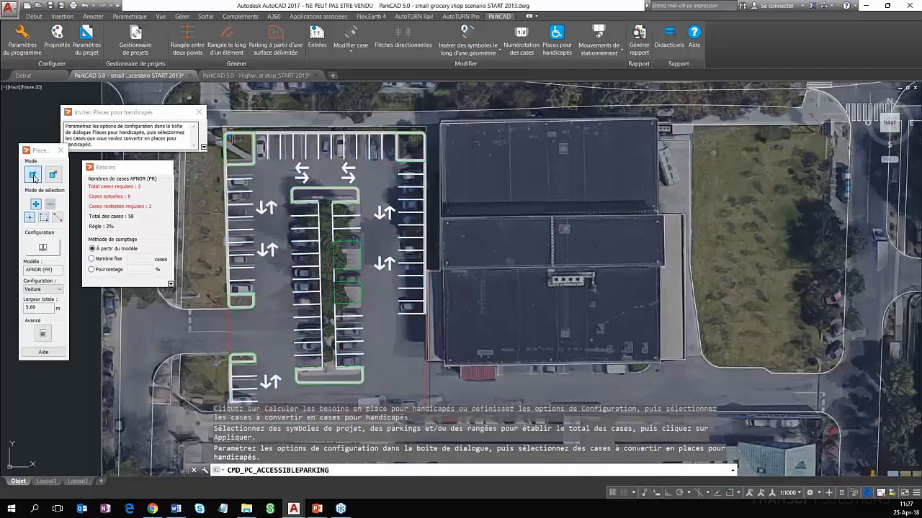
Add a pair of accessible stalls with shared access (Accès commun) at the south end of the east perimeter row
click(44, 249)
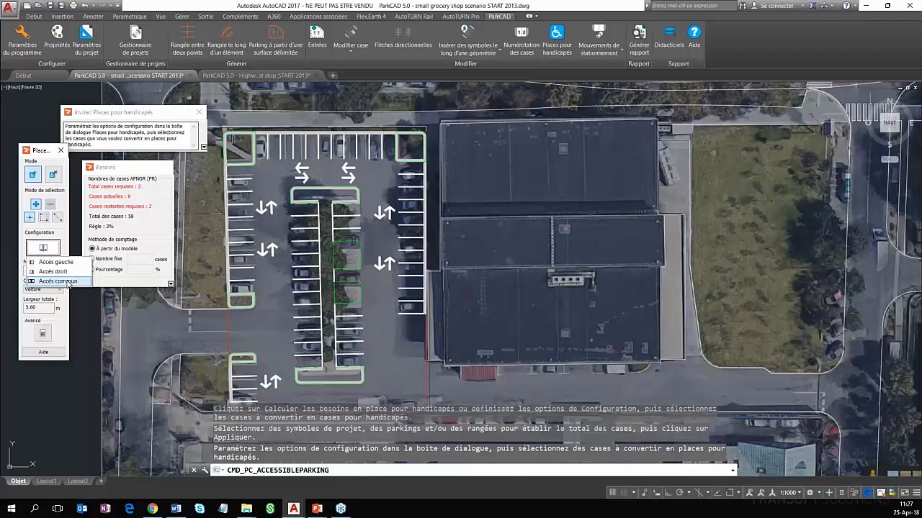
click(68, 281)
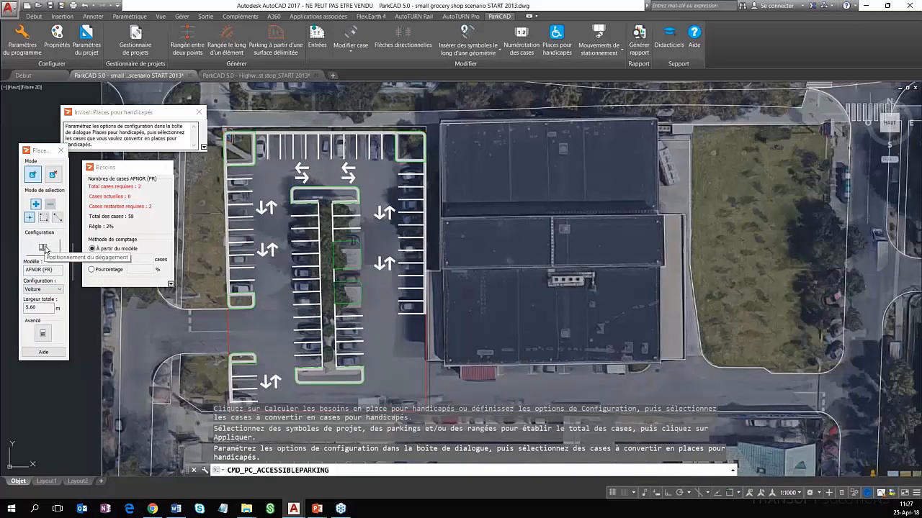
click(410, 301)
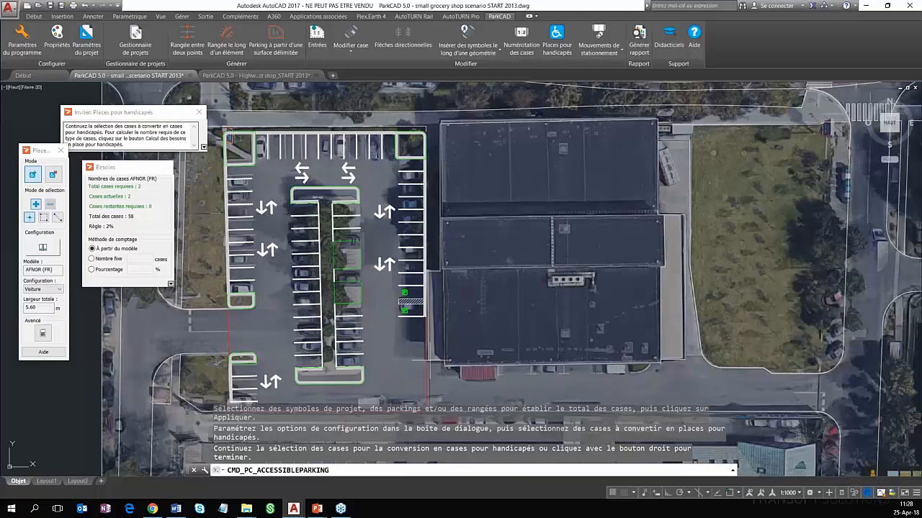
mouse_move(430, 360)
middle_down()
mouse_move(434, 328)
mouse_move(465, 299)
middle_up()
scroll(465, 299, up, 2)
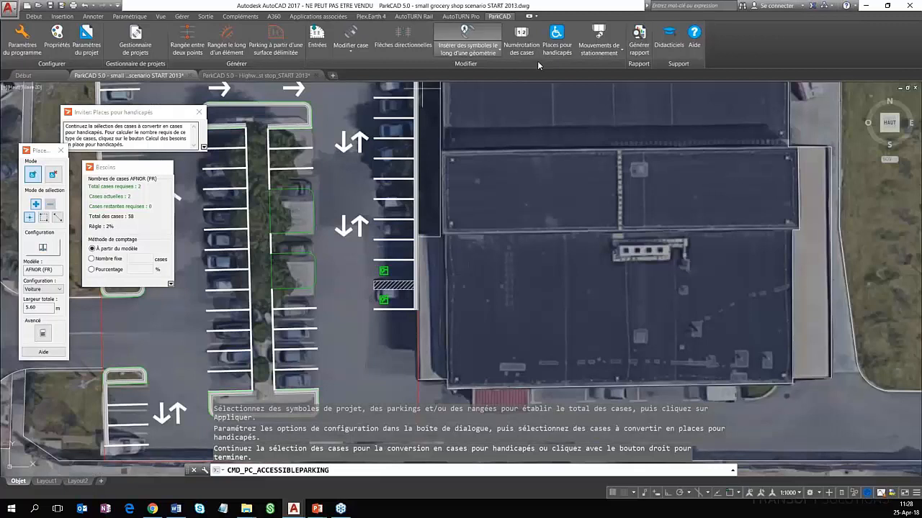
right_click(533, 84)
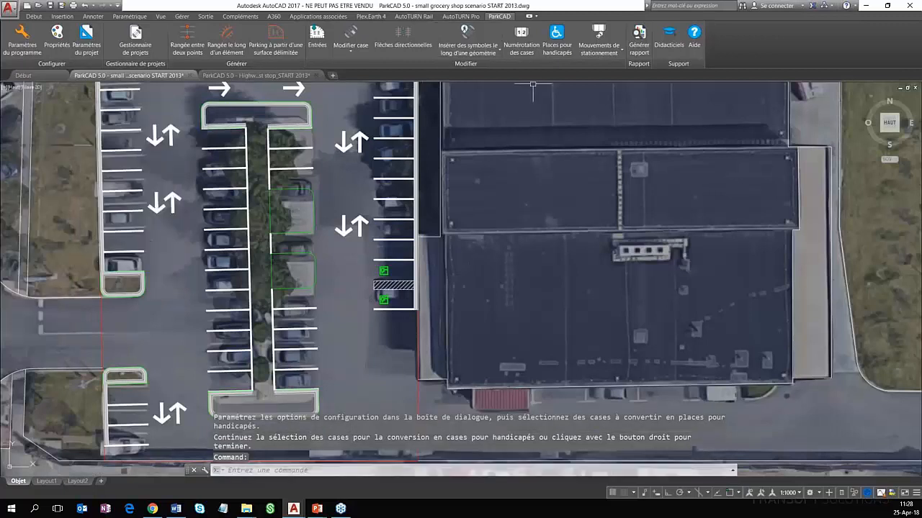
Number the stalls of the west perimeter row and the north row incrementally from 1, excluding accessible stalls
click(522, 37)
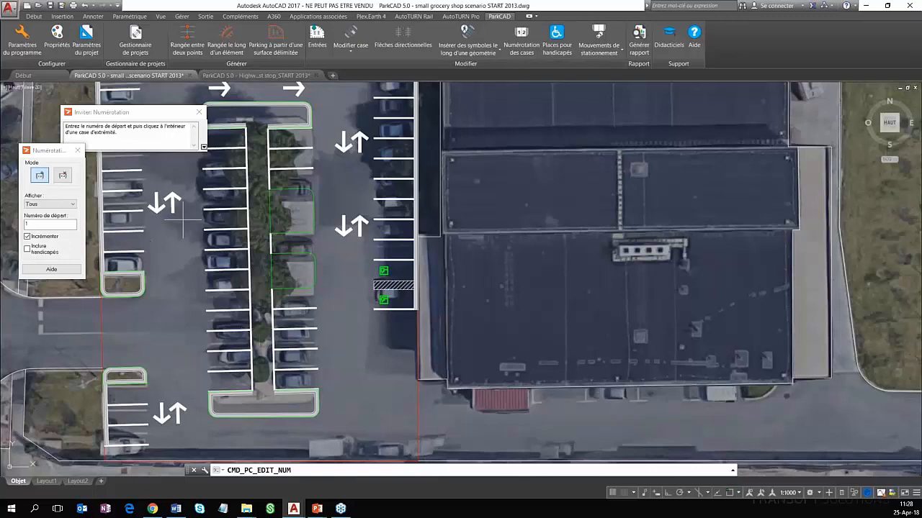
middle_drag(182, 217, 355, 255)
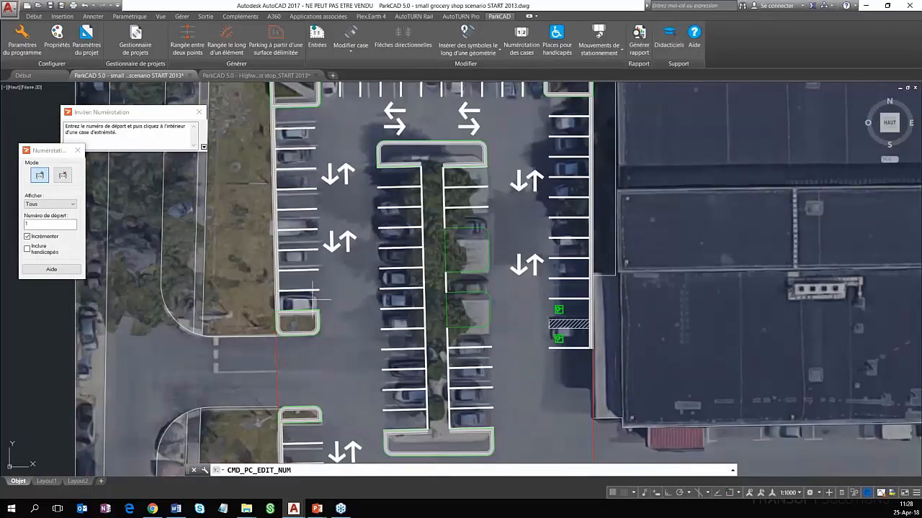
click(313, 299)
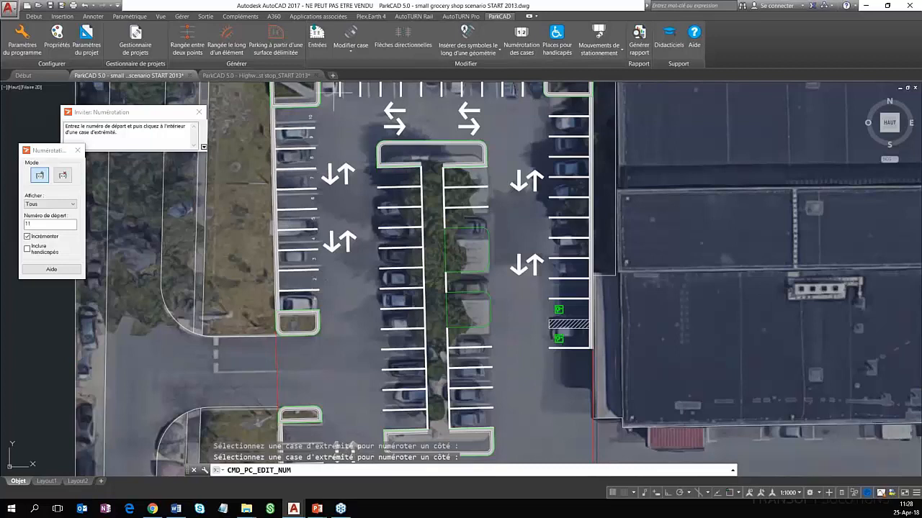
click(330, 90)
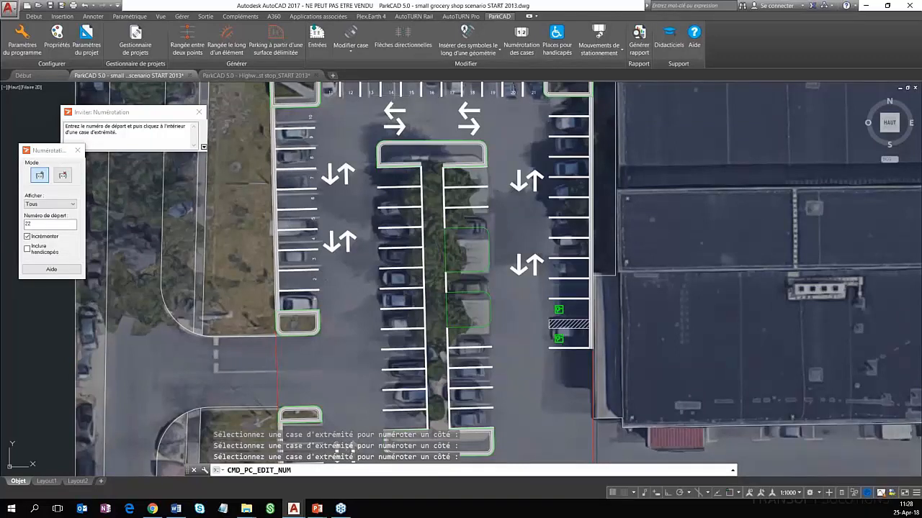
Continue the incremental stall numbering along the east perimeter row, both sides of the central row and the southwest row
click(561, 108)
middle_drag(534, 321, 473, 288)
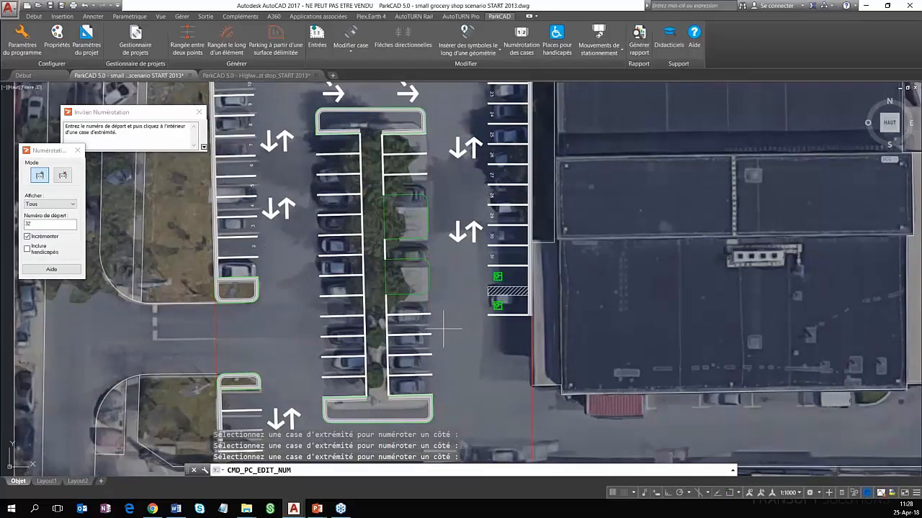
click(409, 380)
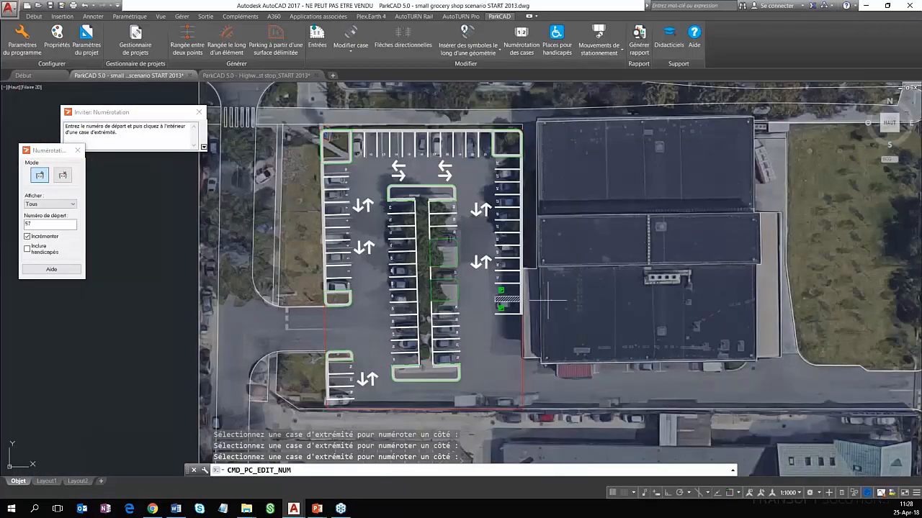
scroll(547, 300, up, 2)
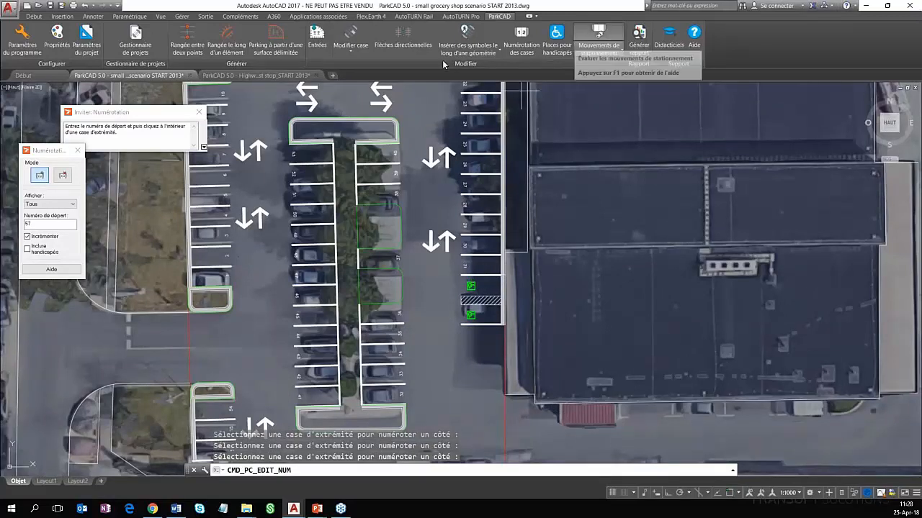
Examine the list of symbols available for individual insertion
click(500, 53)
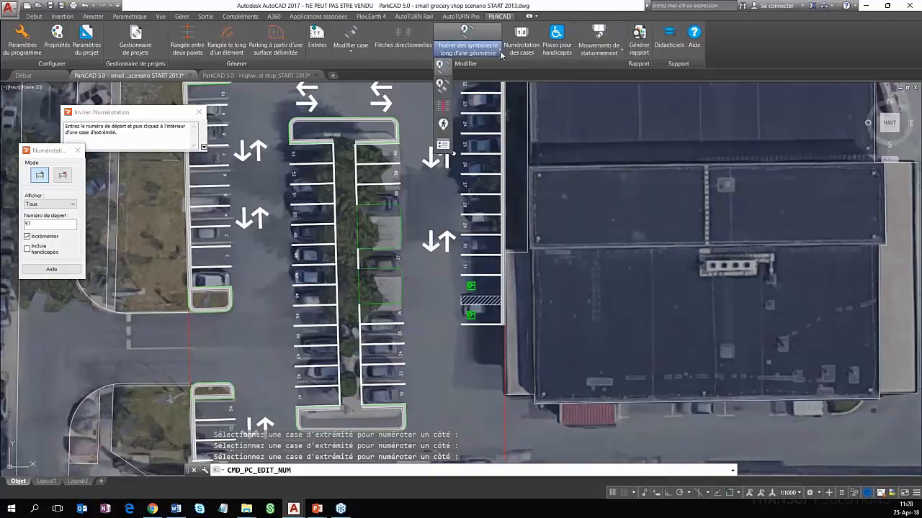
click(440, 64)
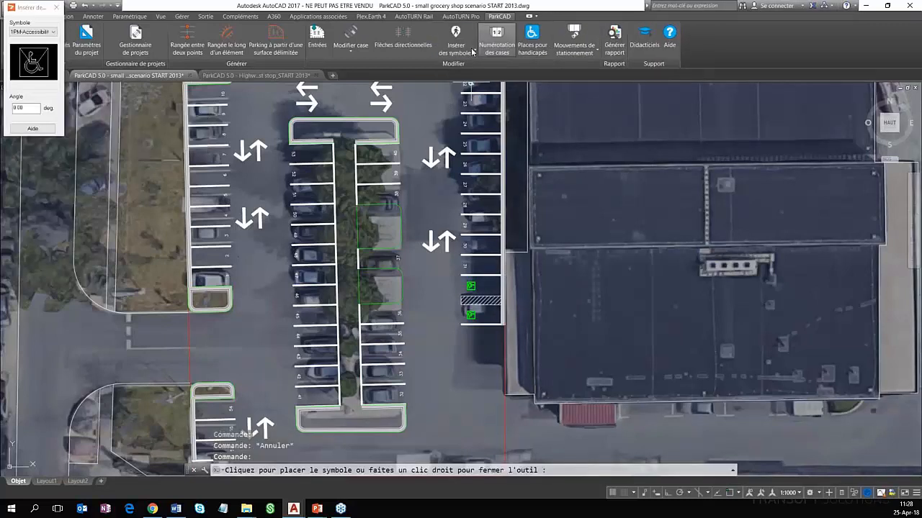
click(472, 51)
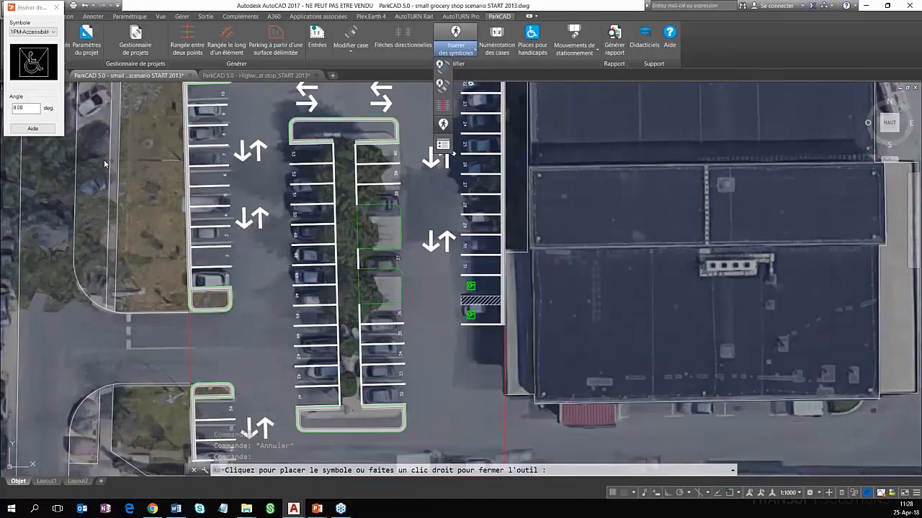
drag(31, 7, 65, 140)
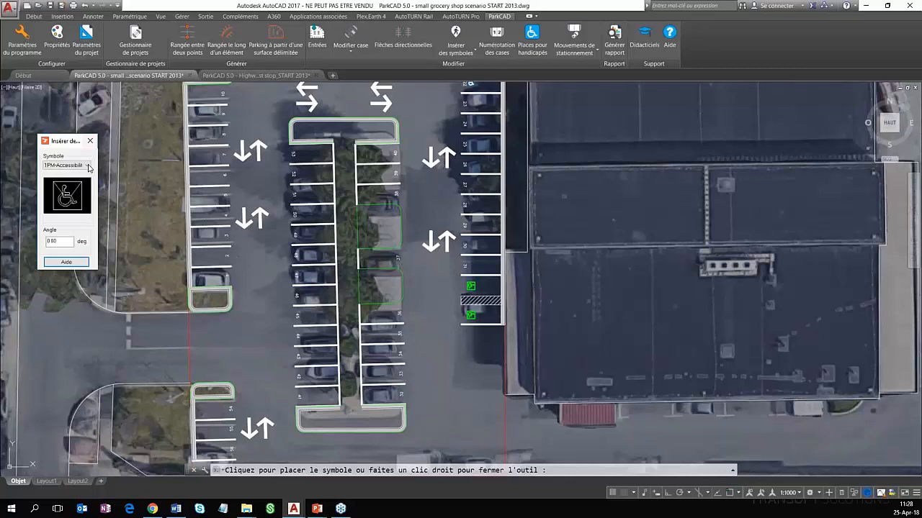
click(87, 165)
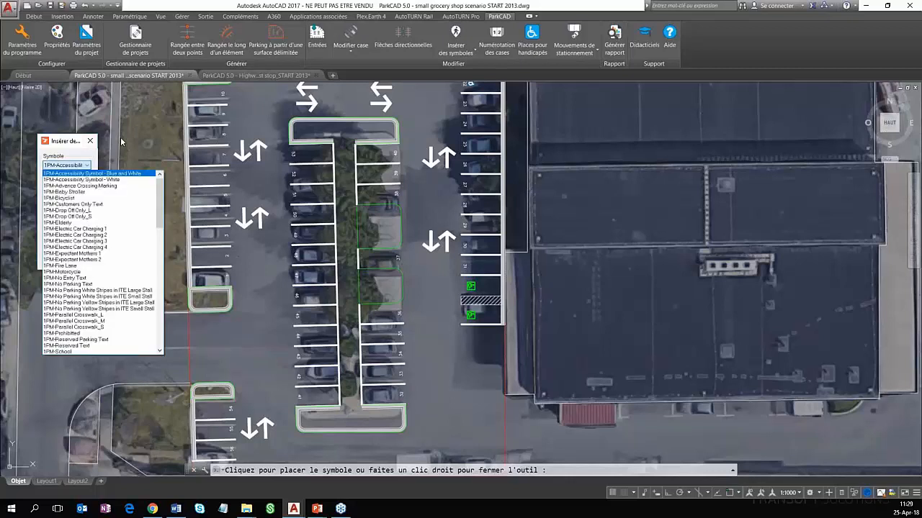
click(453, 50)
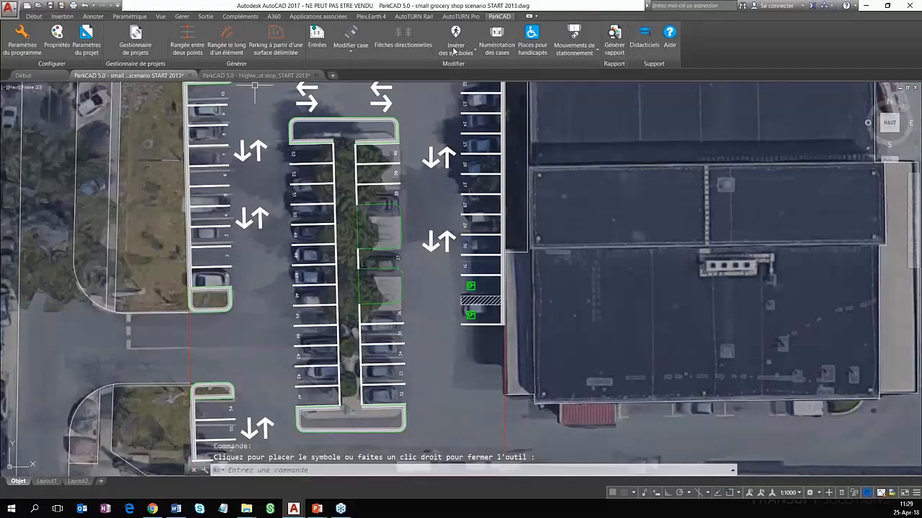
click(453, 51)
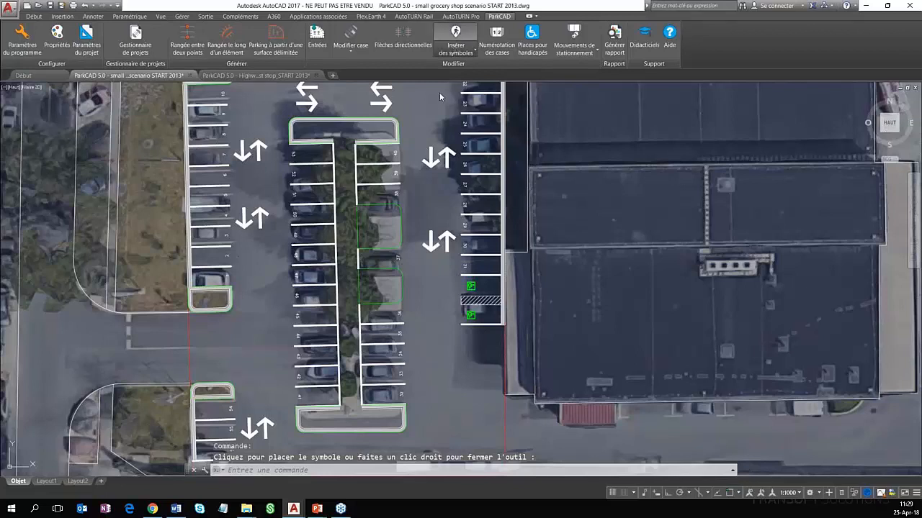
Start inserting symbols along a geometry, using the 2VG-Deciduous Tree symbol
click(456, 50)
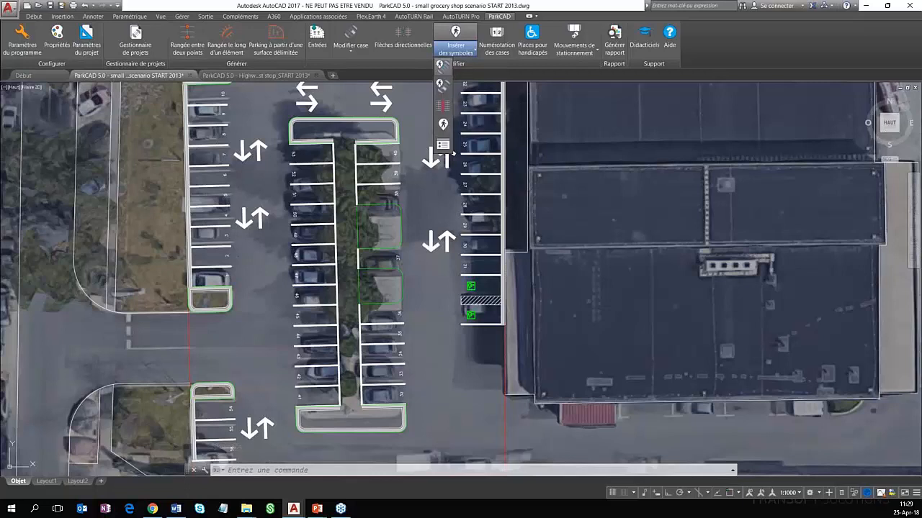
click(442, 66)
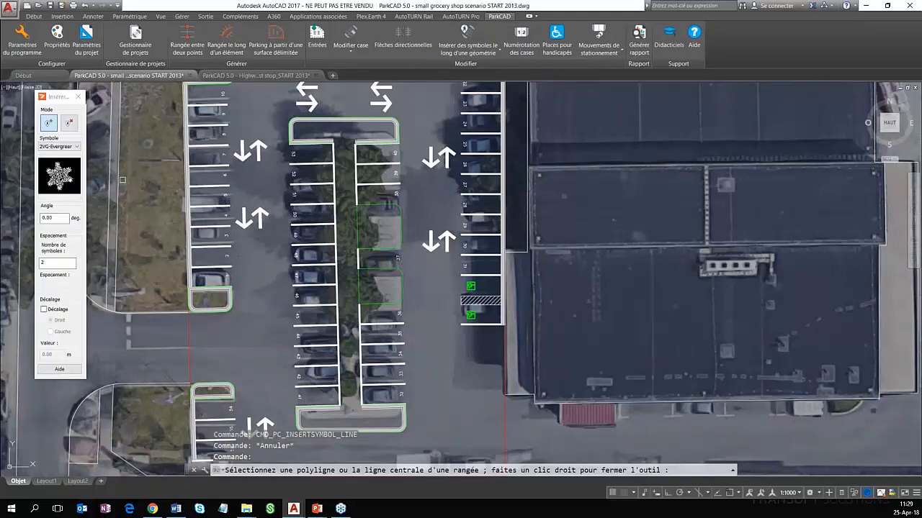
click(447, 52)
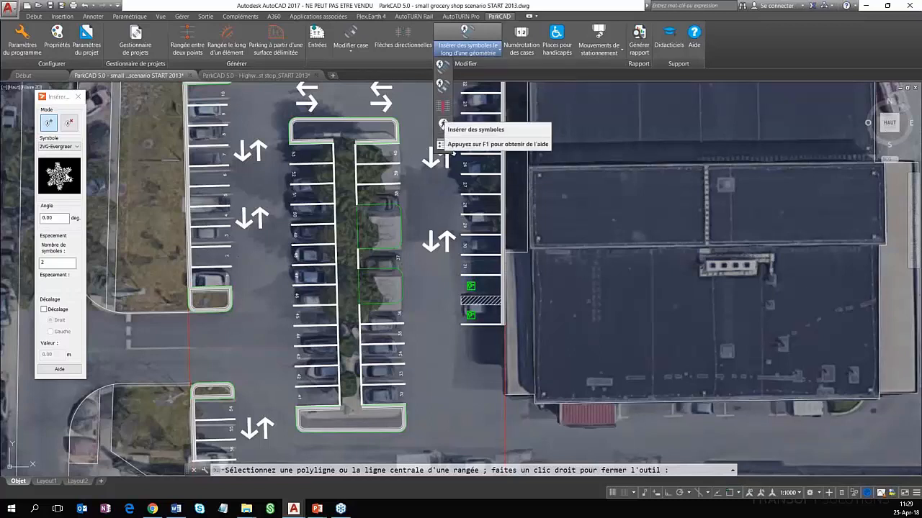
click(63, 148)
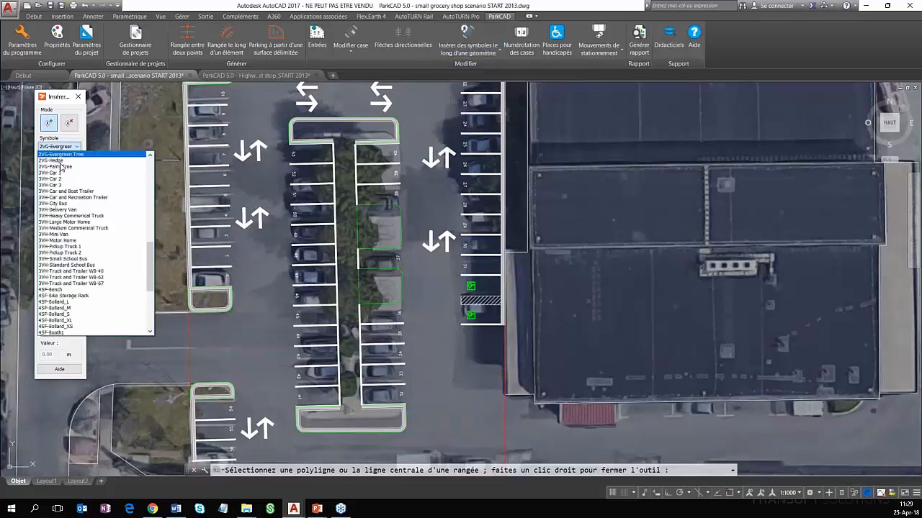
scroll(77, 162, up, 3)
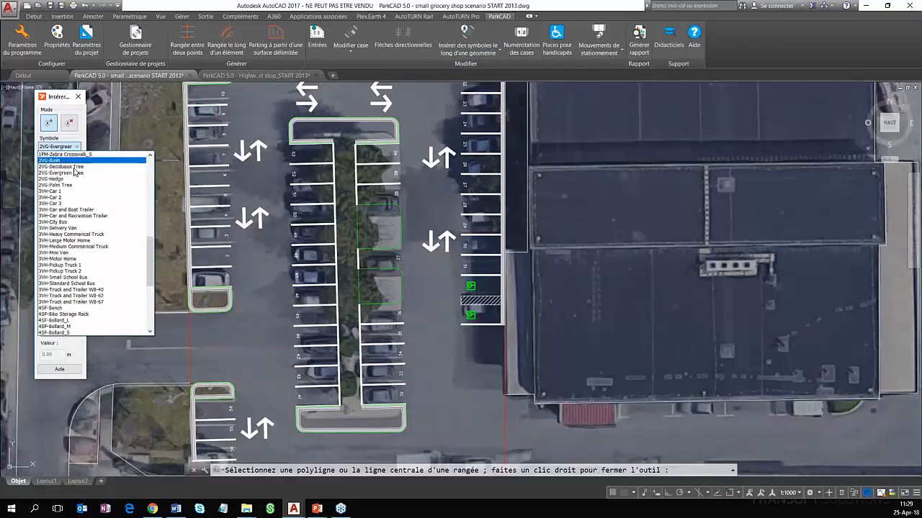
click(74, 172)
click(61, 146)
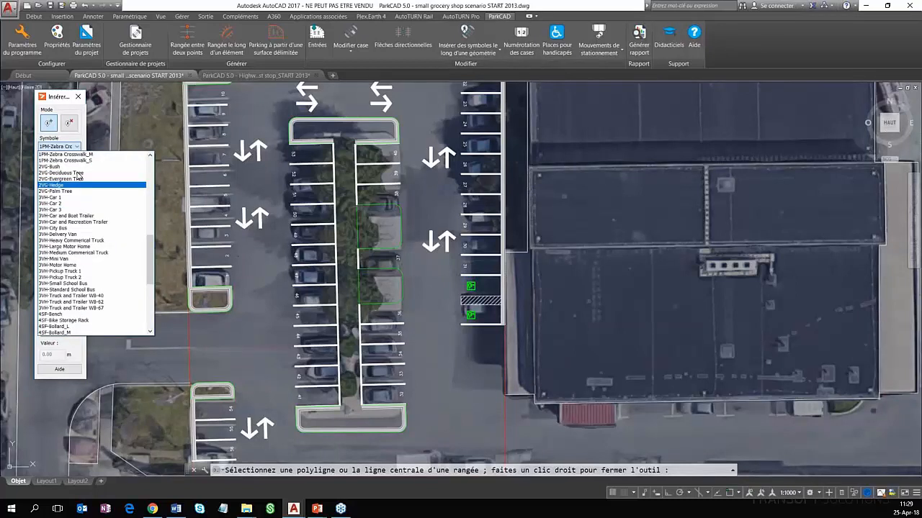
click(72, 173)
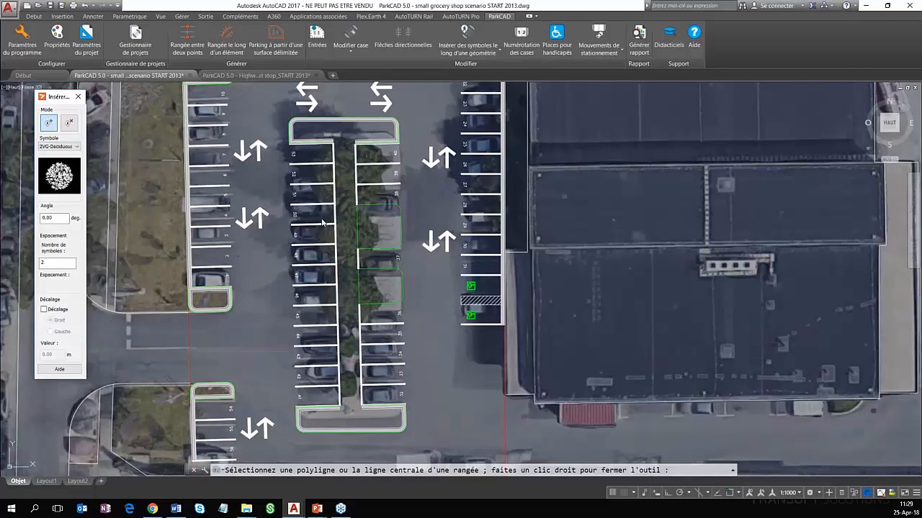
Place 3 deciduous trees along the central row's centre line and delete the one on the south end island
click(345, 374)
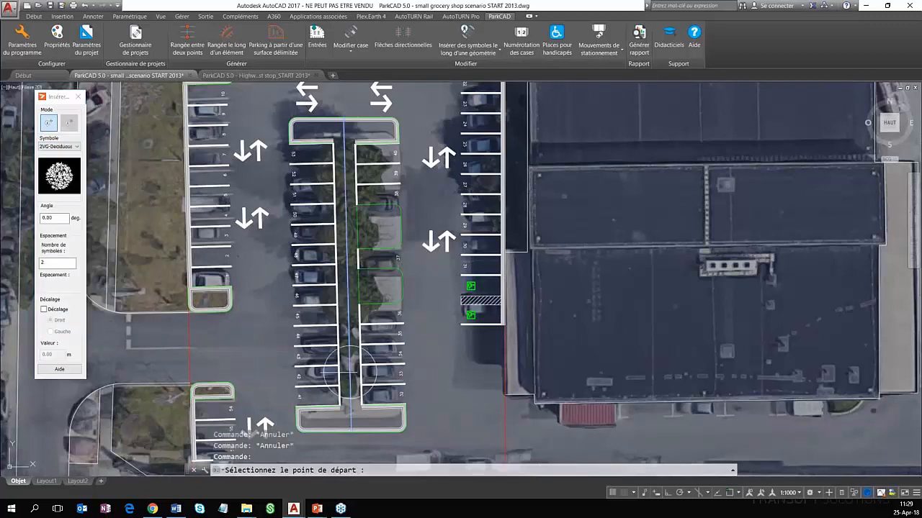
click(347, 239)
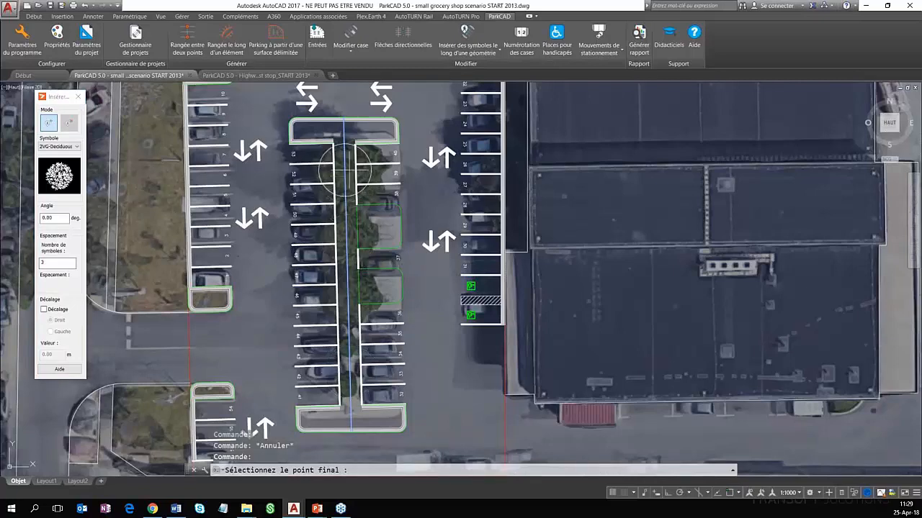
click(344, 170)
right_click(341, 183)
scroll(406, 347, down, 2)
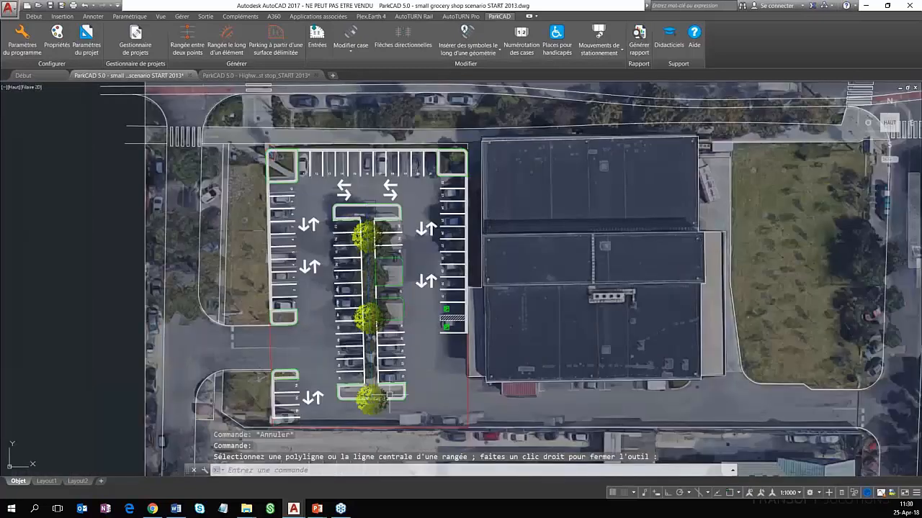
click(381, 398)
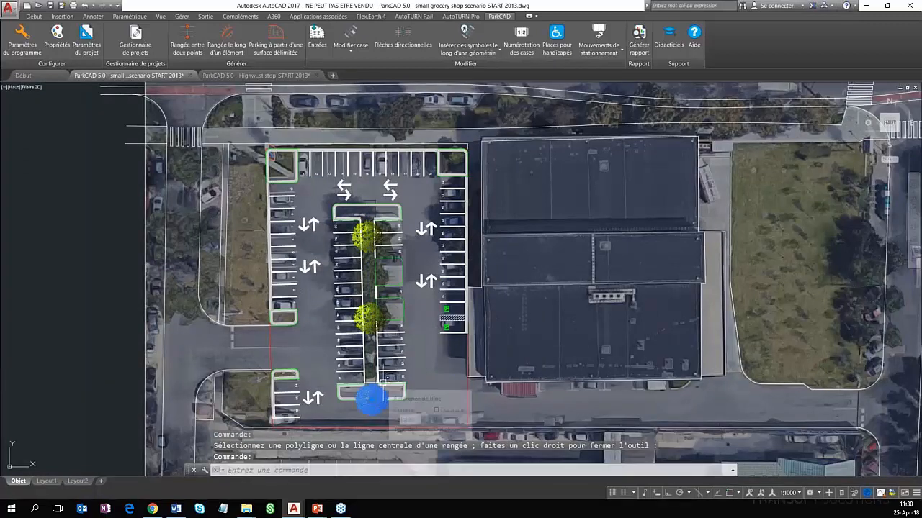
key(Delete)
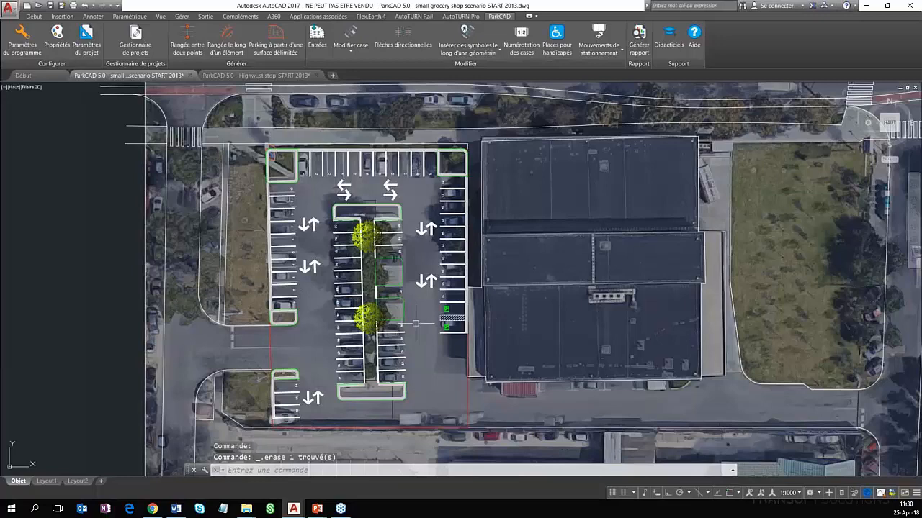
Open the parking movement evaluation for the grocery lot, dismissing the advice about illustrative movements
scroll(416, 324, up, 2)
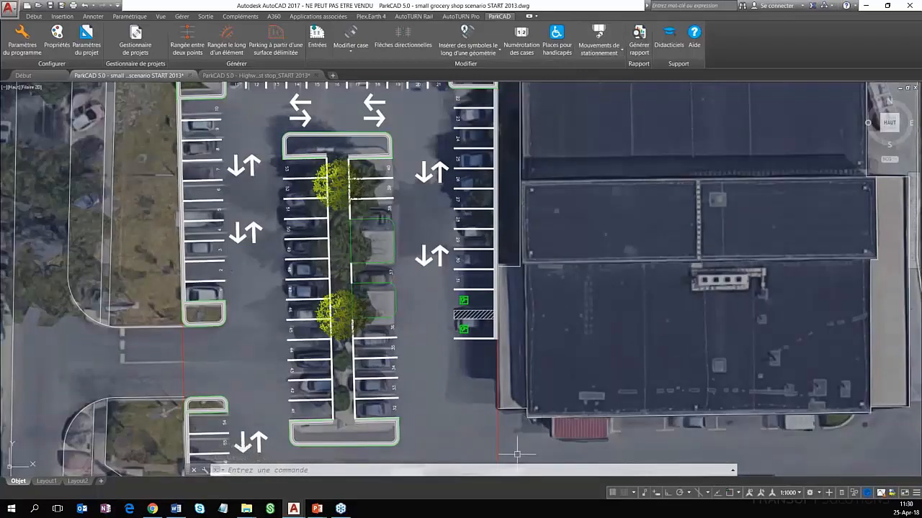
click(596, 51)
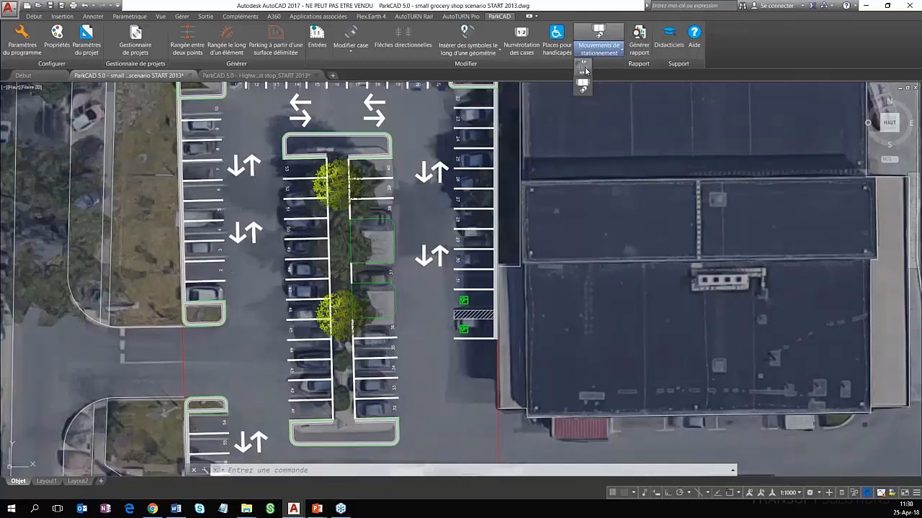
click(584, 69)
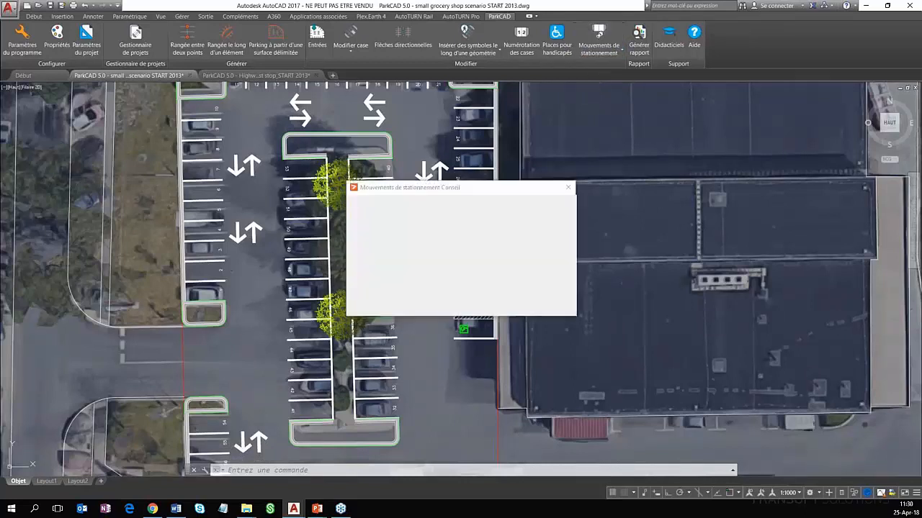
drag(470, 188, 643, 168)
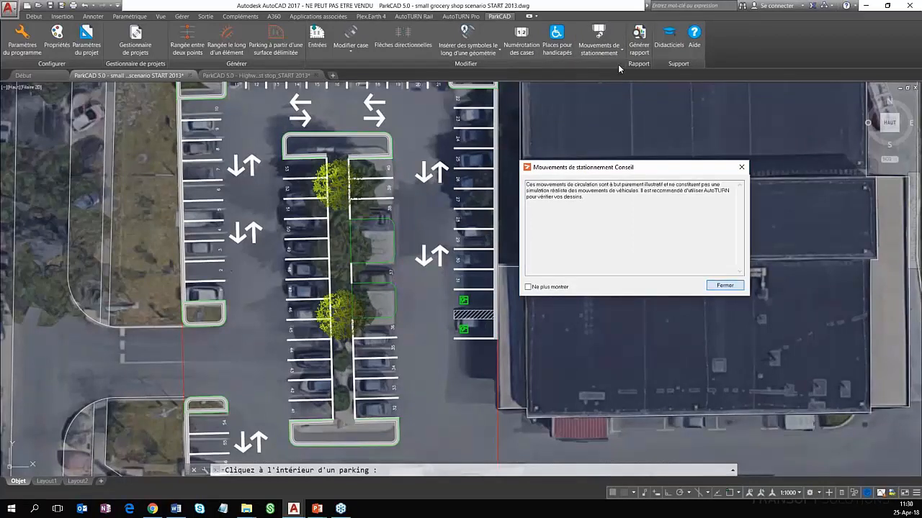
click(725, 286)
click(601, 52)
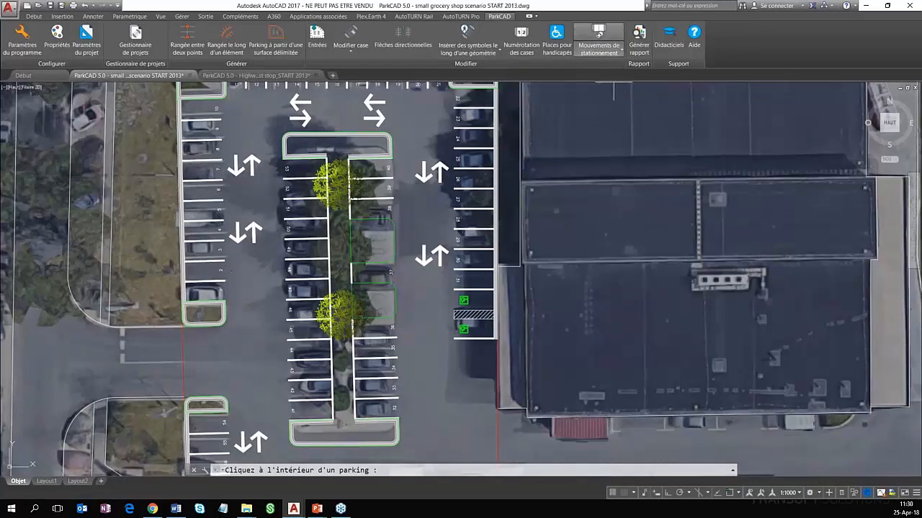
click(441, 148)
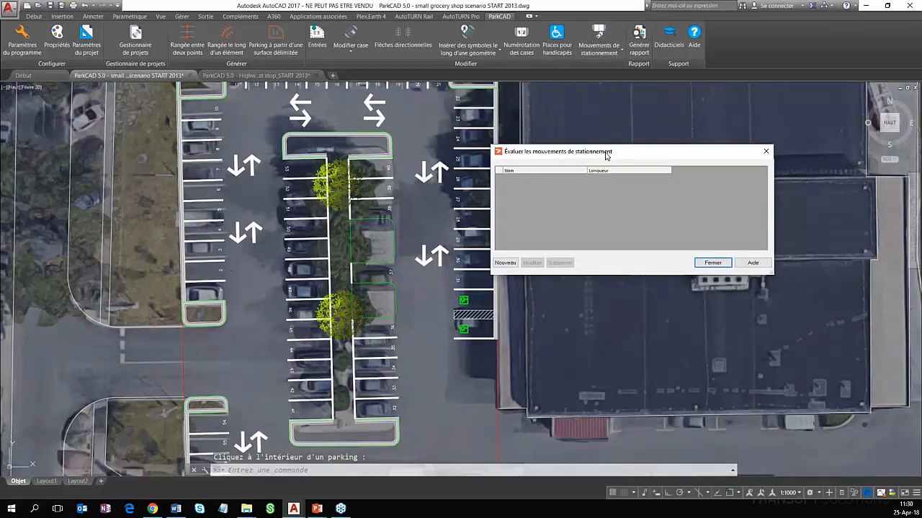
drag(607, 155, 626, 157)
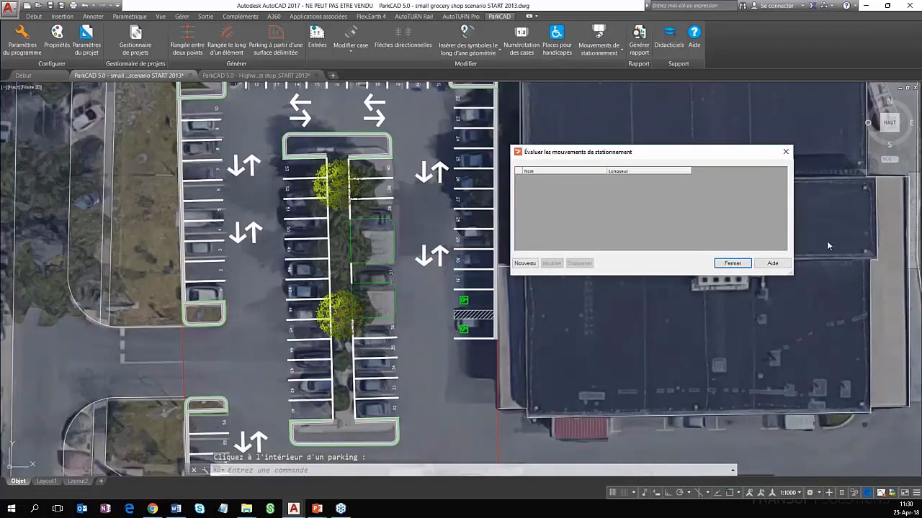
drag(648, 152, 698, 136)
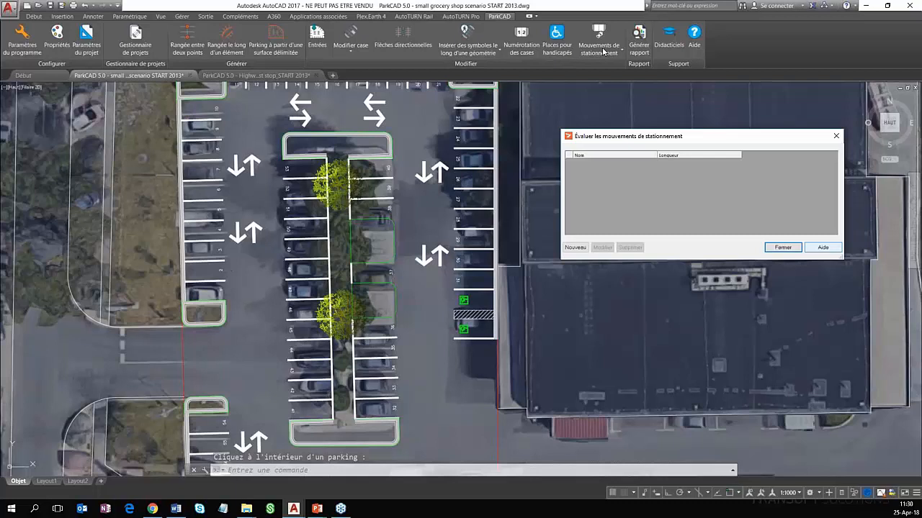
Open the circulation movement evaluation for the grocery lot, dismissing the advice about illustrative movements
click(604, 51)
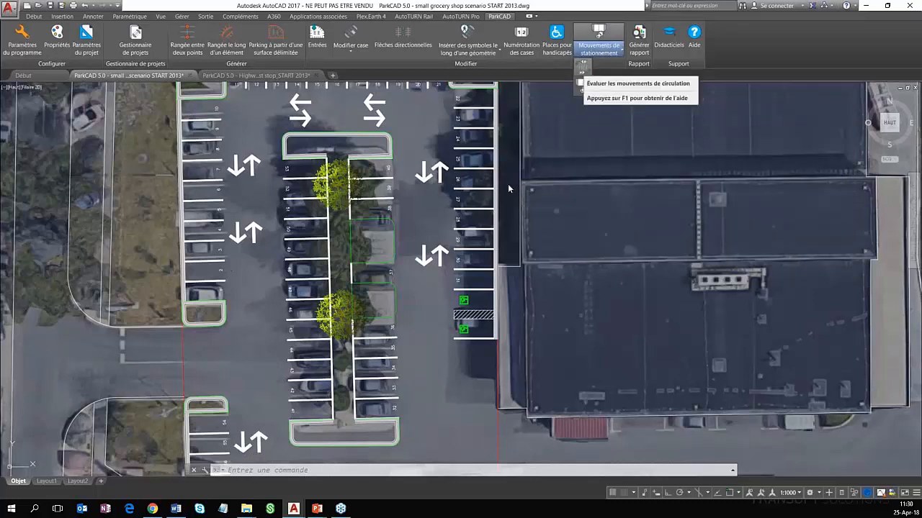
click(582, 67)
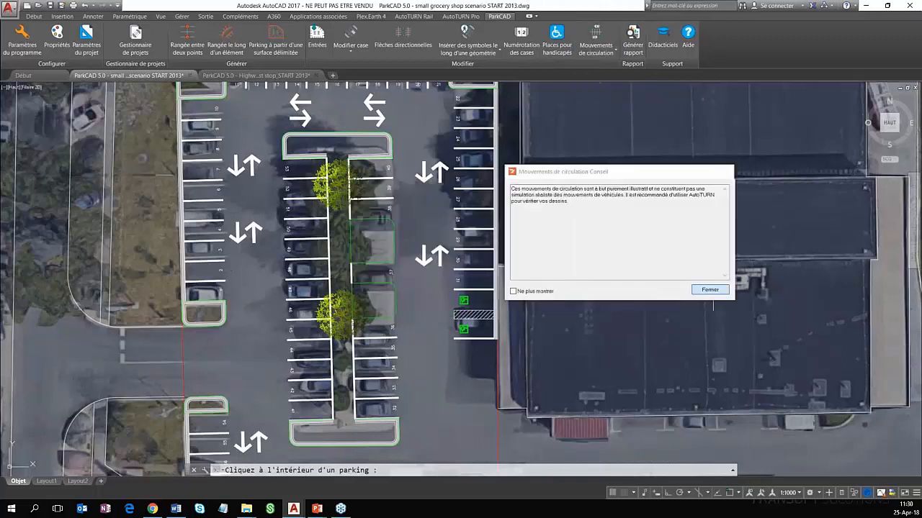
click(710, 290)
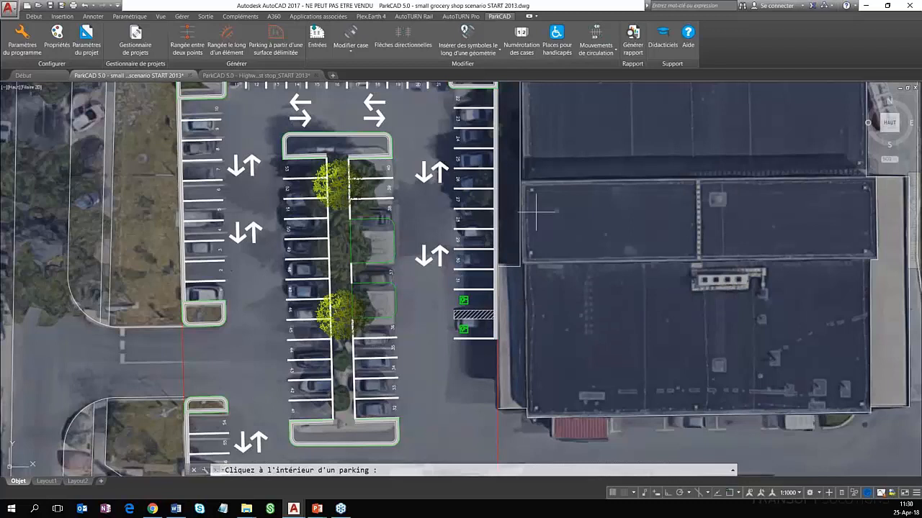
click(536, 211)
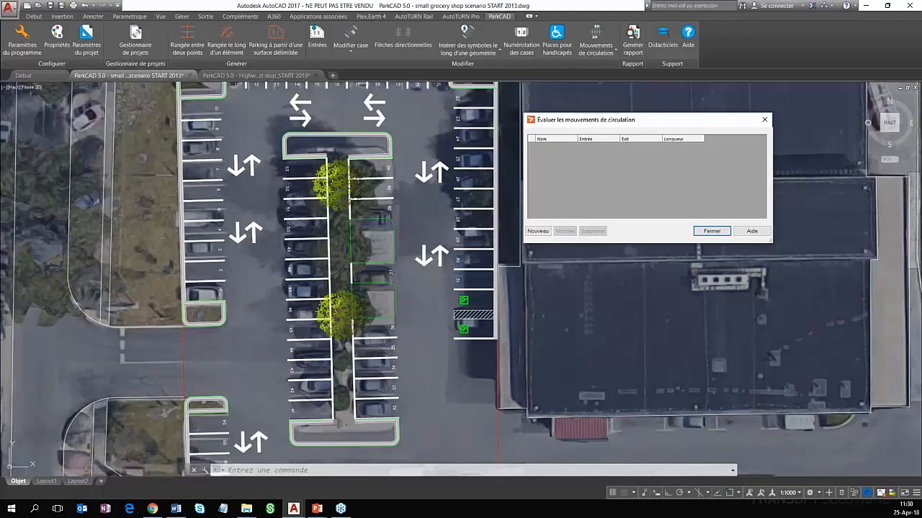
Start a new circulation movement at the west entrance, routing it north up the west aisle and east along the north aisle
click(538, 232)
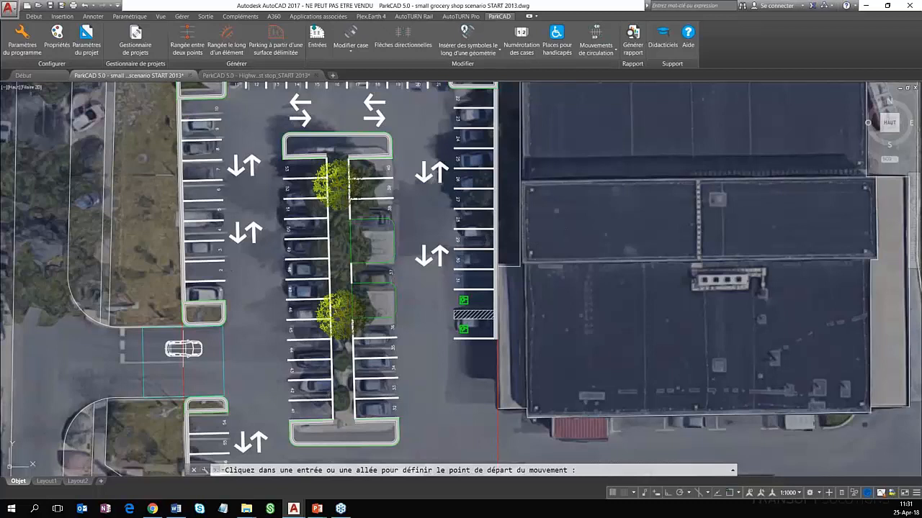
middle_drag(182, 350, 185, 350)
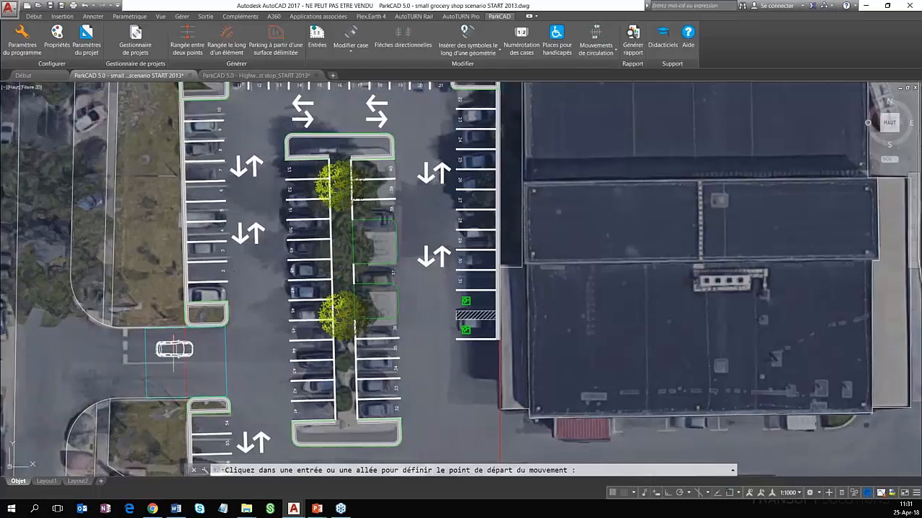
click(266, 349)
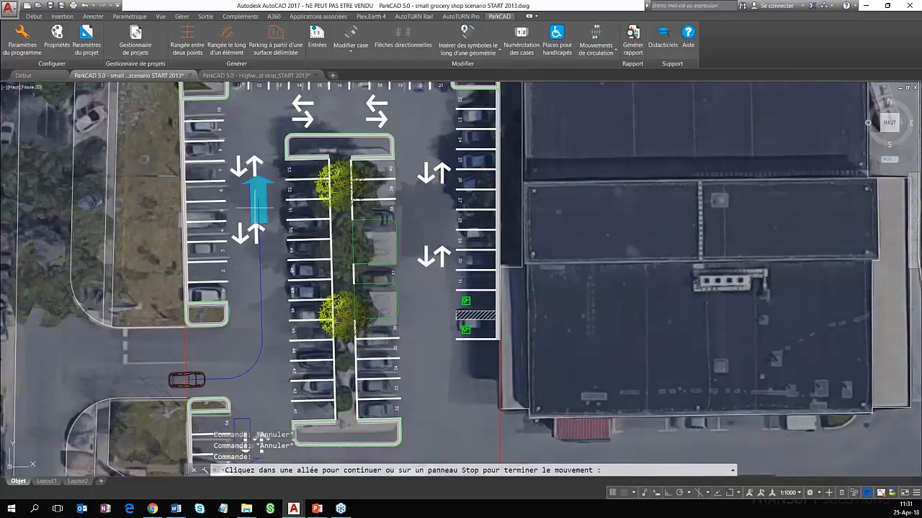
click(255, 207)
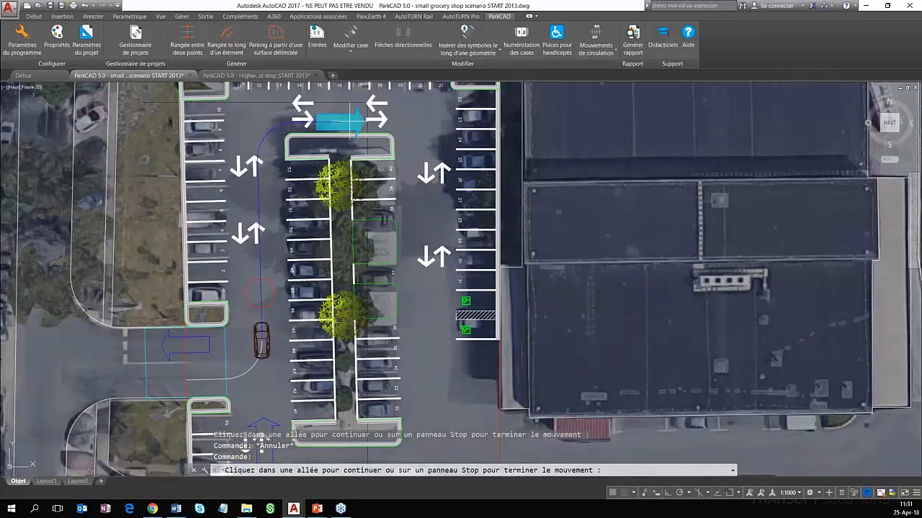
click(358, 121)
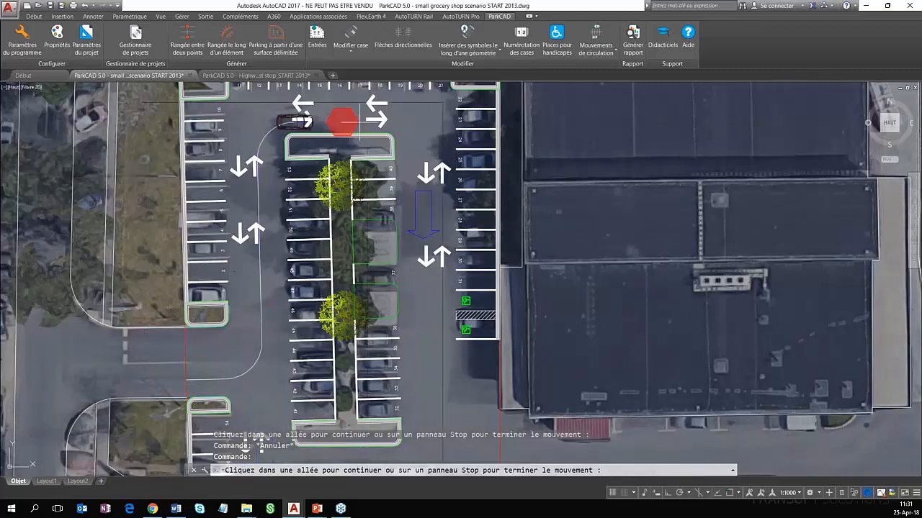
Continue the movement south down the east aisle, end it just south of the accessible stalls and place a vehicle at its end
click(423, 209)
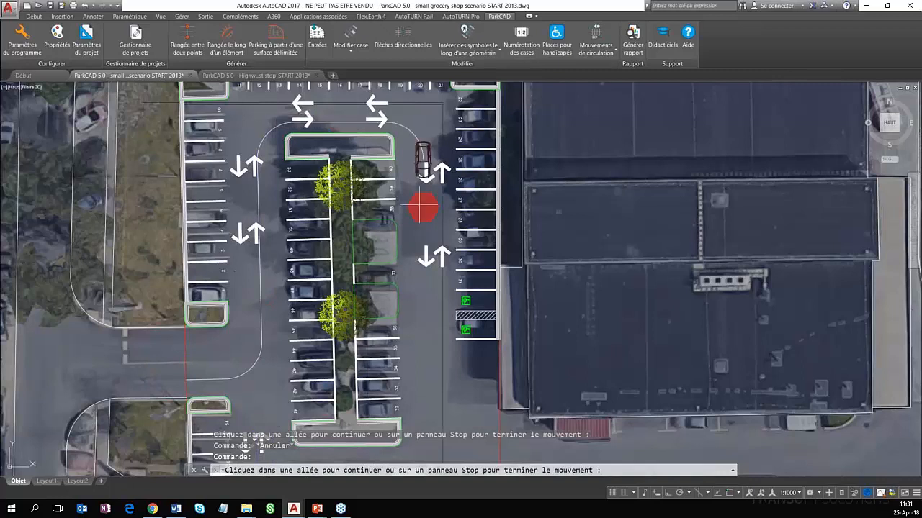
click(422, 209)
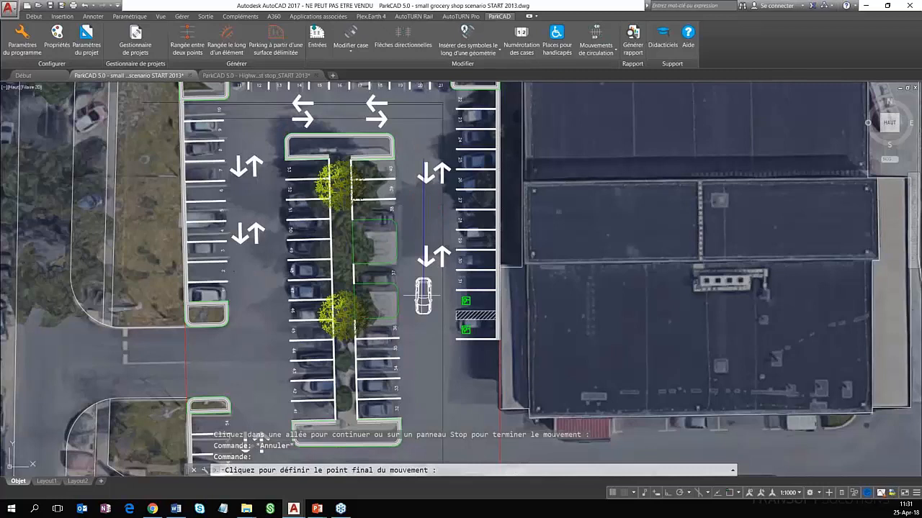
click(423, 352)
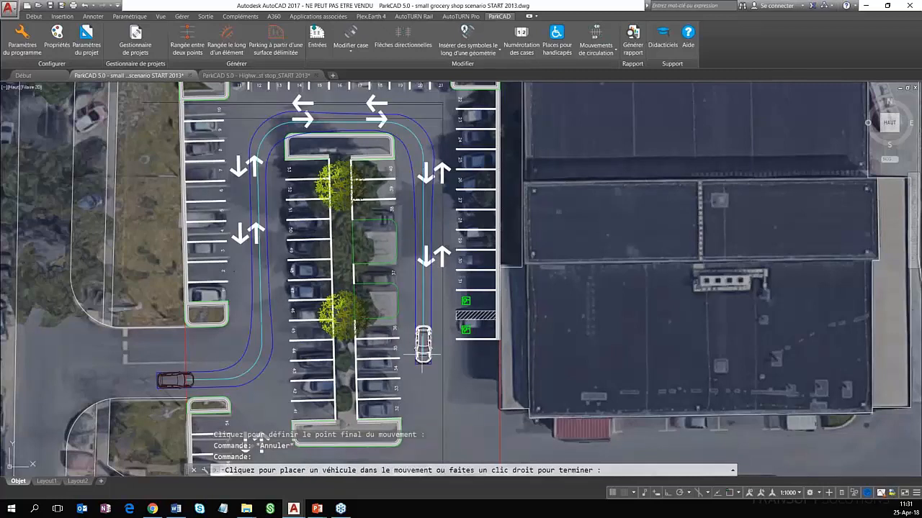
click(424, 351)
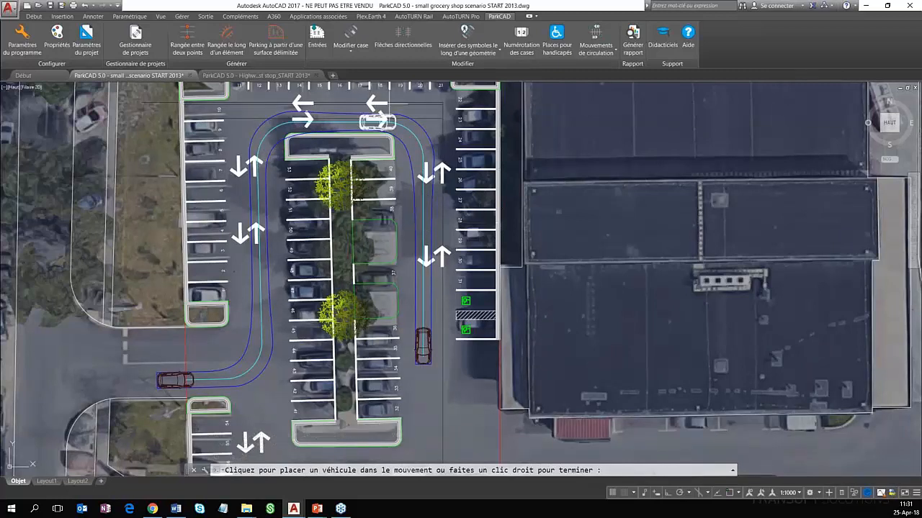
right_click(368, 121)
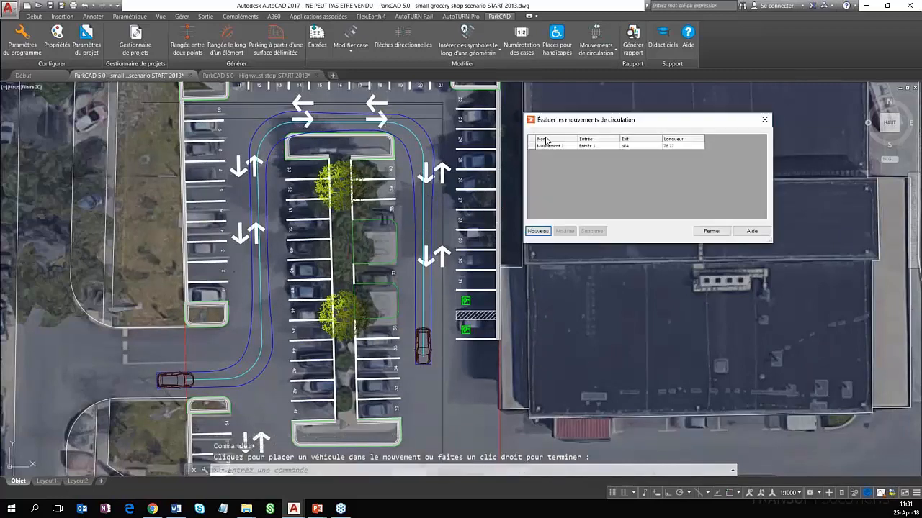
Highlight the new circulation movement, examine its swept path around the central row's north island, and close the evaluation
click(571, 147)
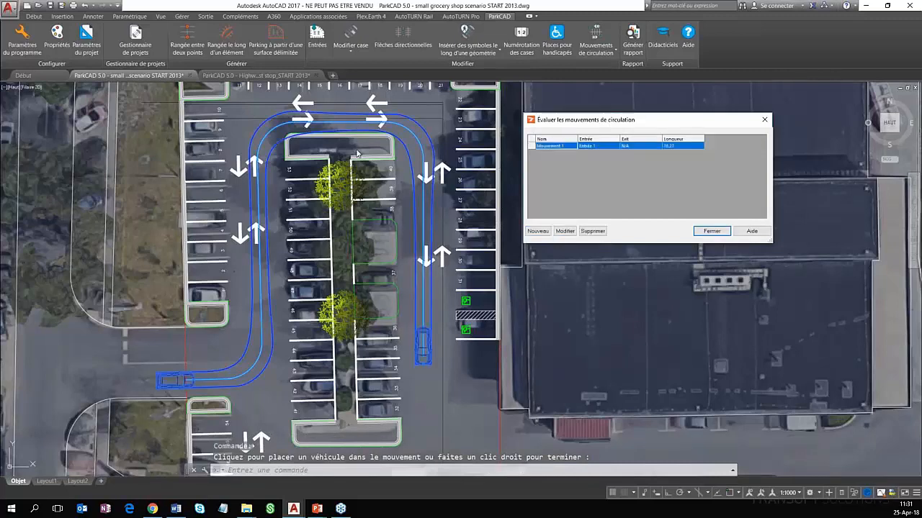
scroll(357, 152, up, 2)
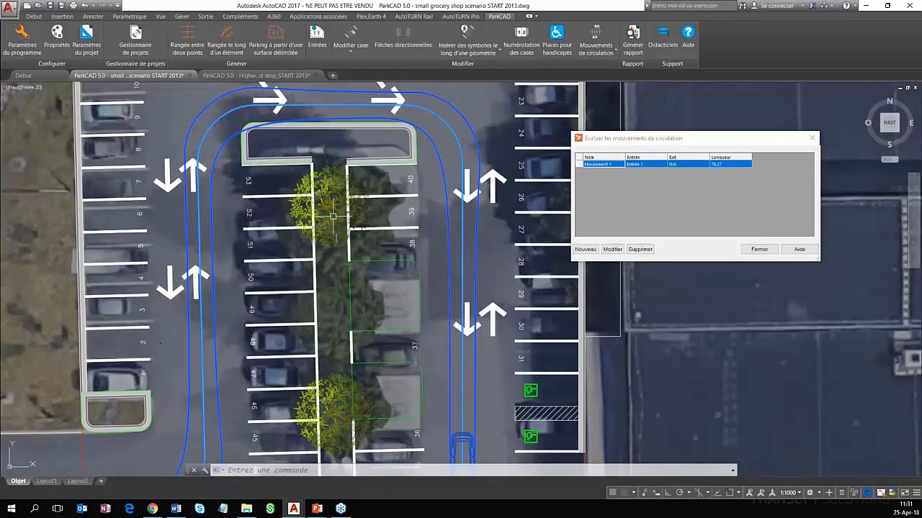
middle_drag(352, 137, 349, 179)
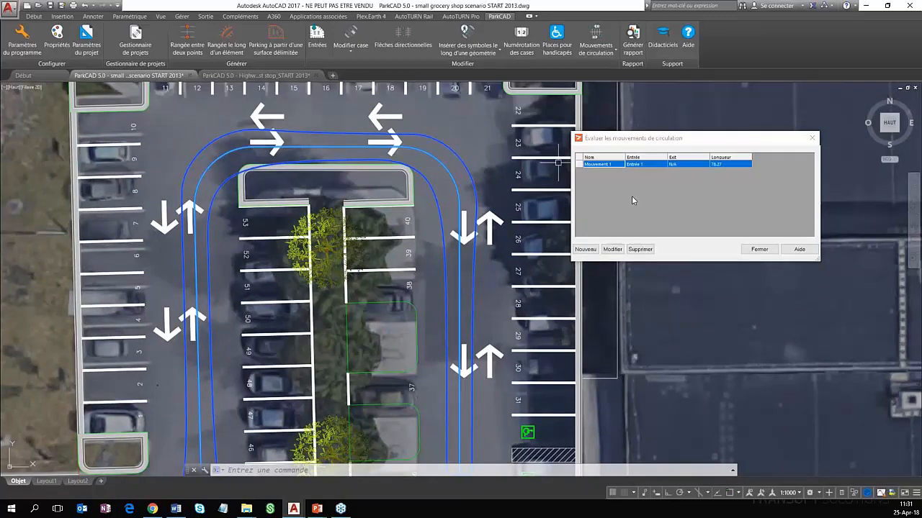
click(760, 250)
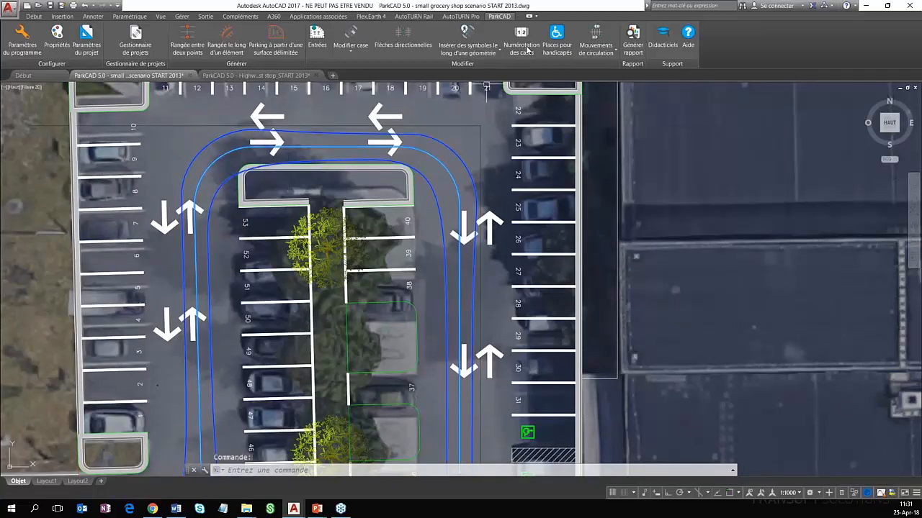
Reopen the circulation movement evaluation and modify the movement so its northeast turn lies farther out from the central island
click(594, 34)
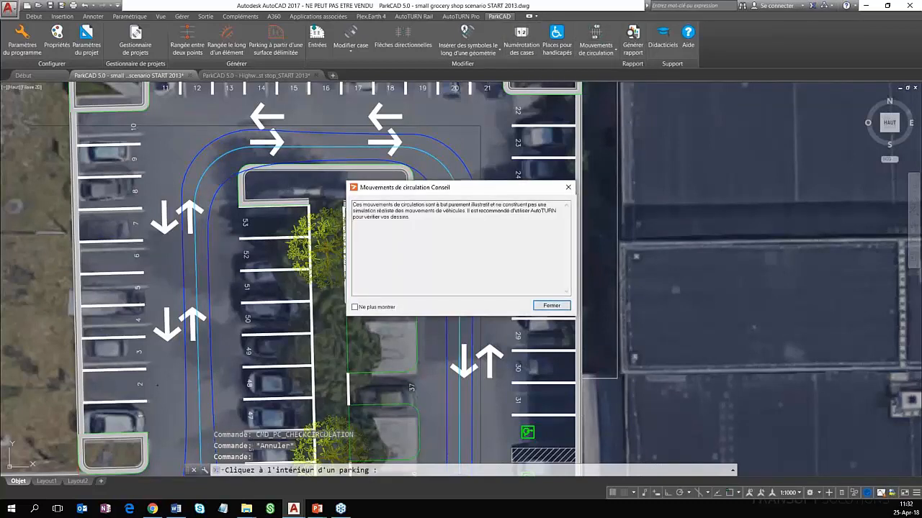
click(547, 305)
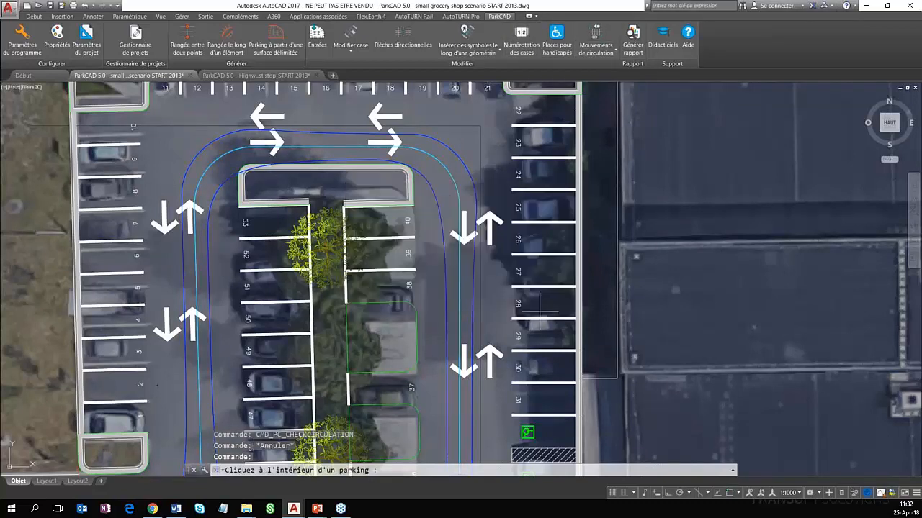
click(538, 313)
click(608, 164)
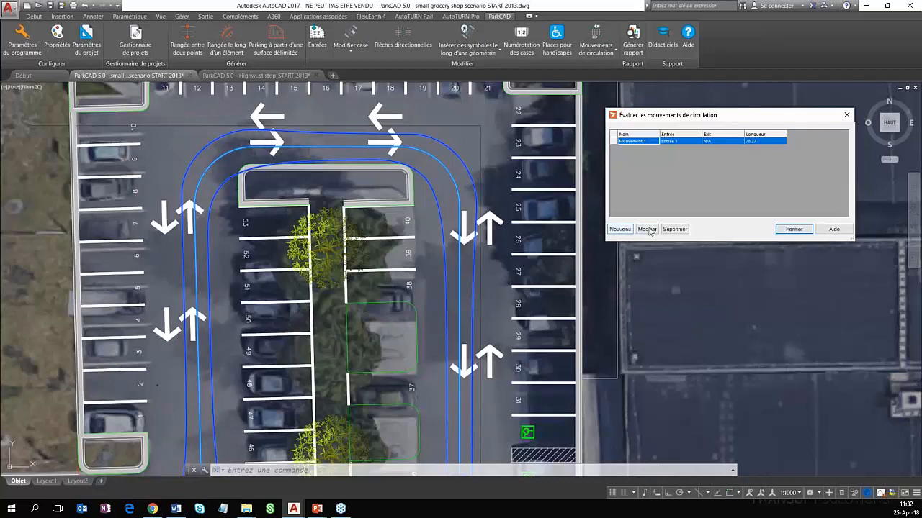
click(646, 229)
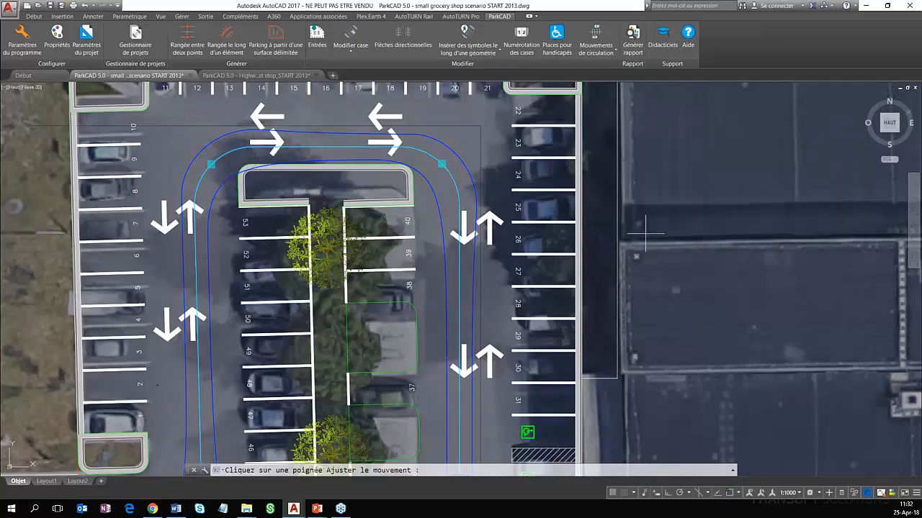
click(441, 165)
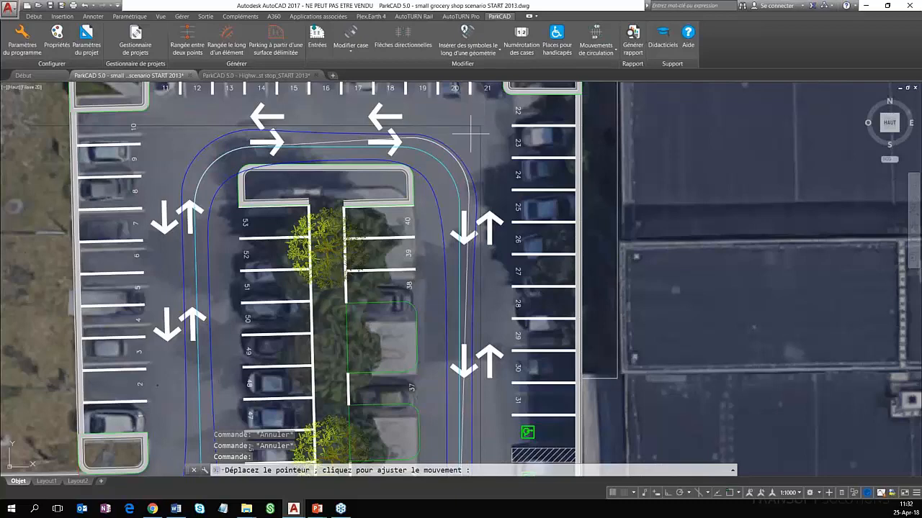
click(472, 133)
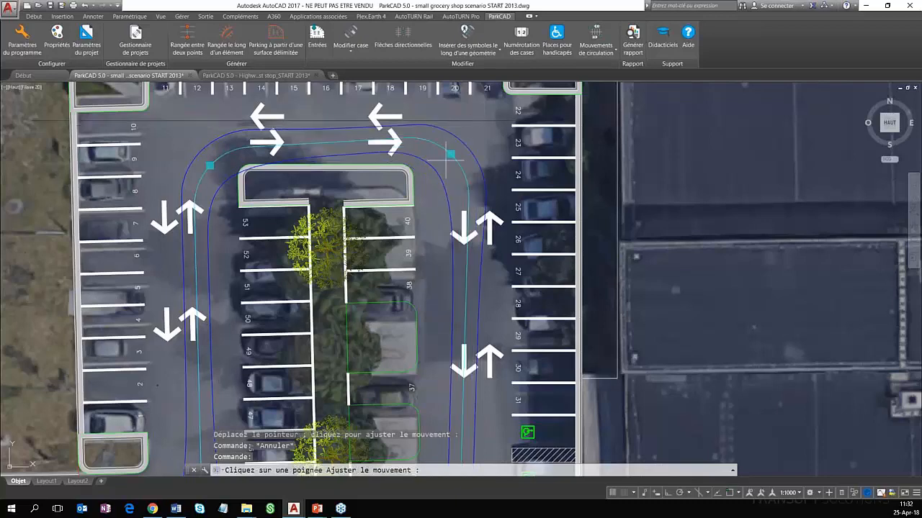
scroll(344, 157, down, 2)
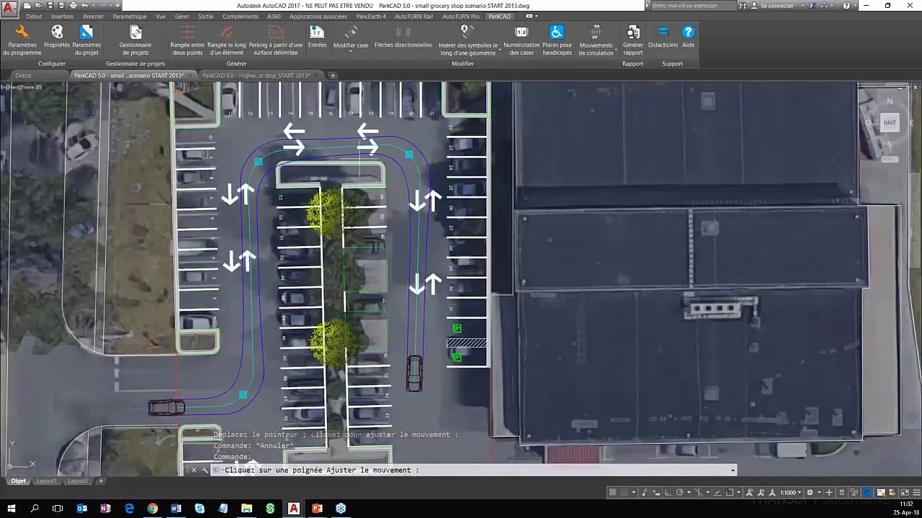
middle_drag(359, 159, 350, 179)
key(Return)
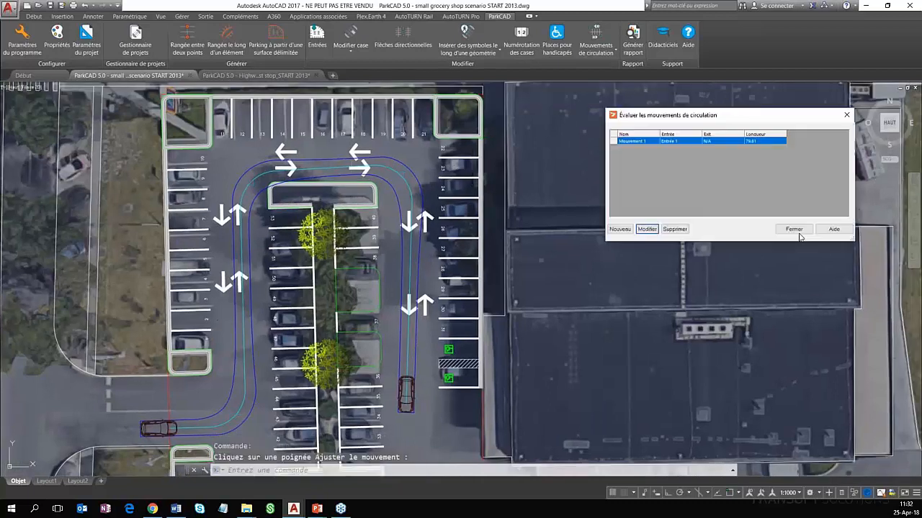
click(796, 229)
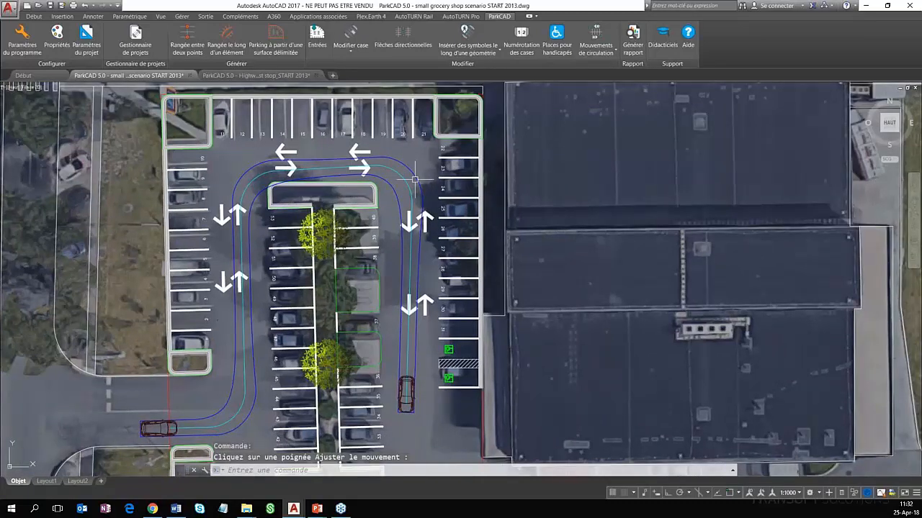
Modify the central row's north end island by applying an outer radius of 3 m
click(353, 49)
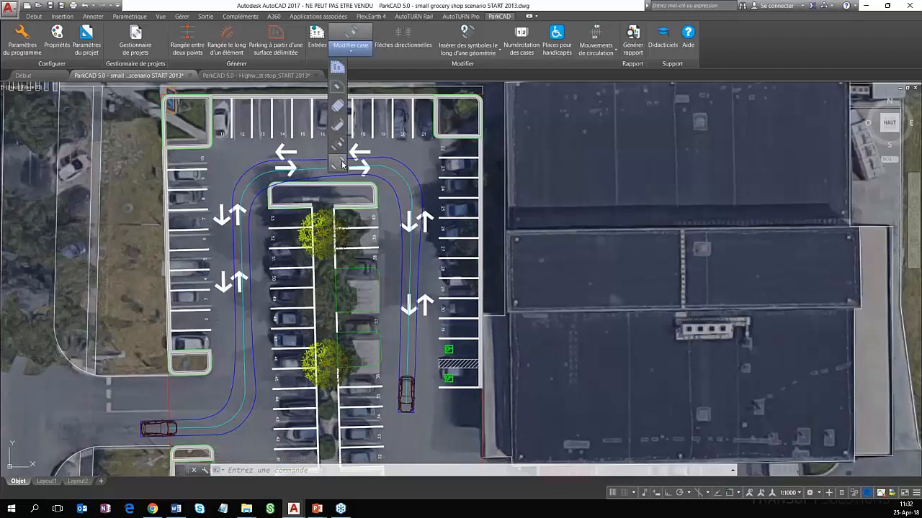
click(338, 163)
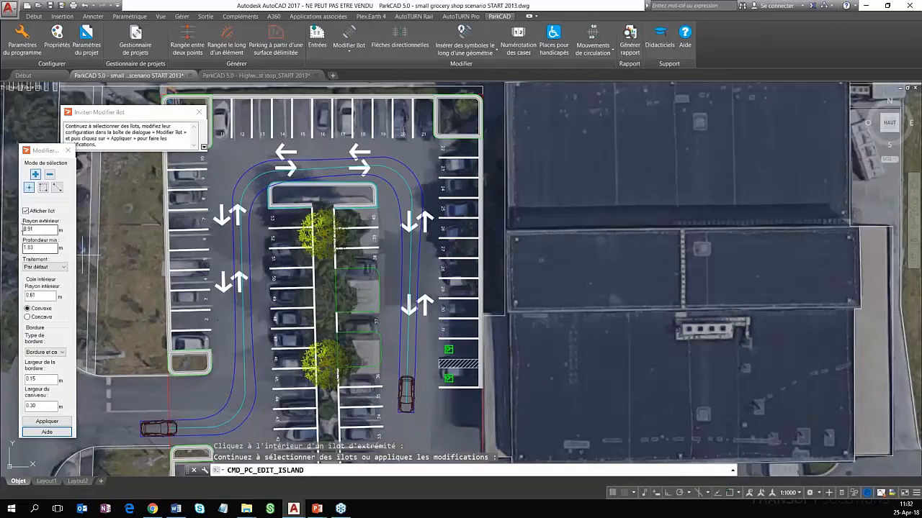
double_click(27, 229)
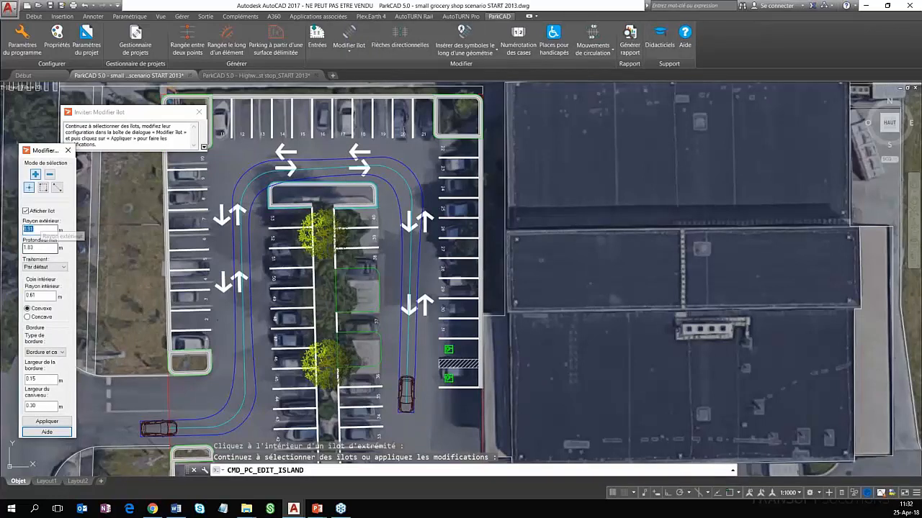
text(3)
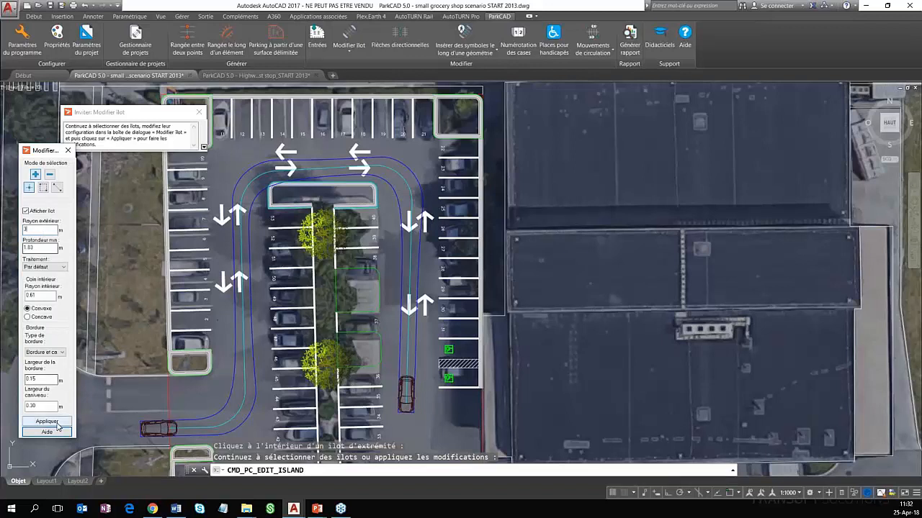
click(56, 423)
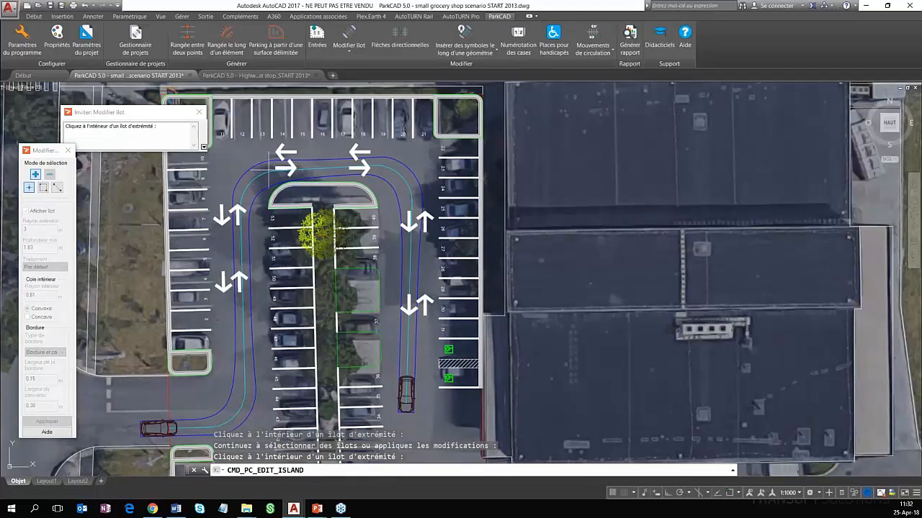
Apply the Végétalisé treatment to both north corner islands and the two west row end islands, keeping the Bordure et caniveau border type
scroll(324, 219, down, 2)
scroll(322, 230, up, 2)
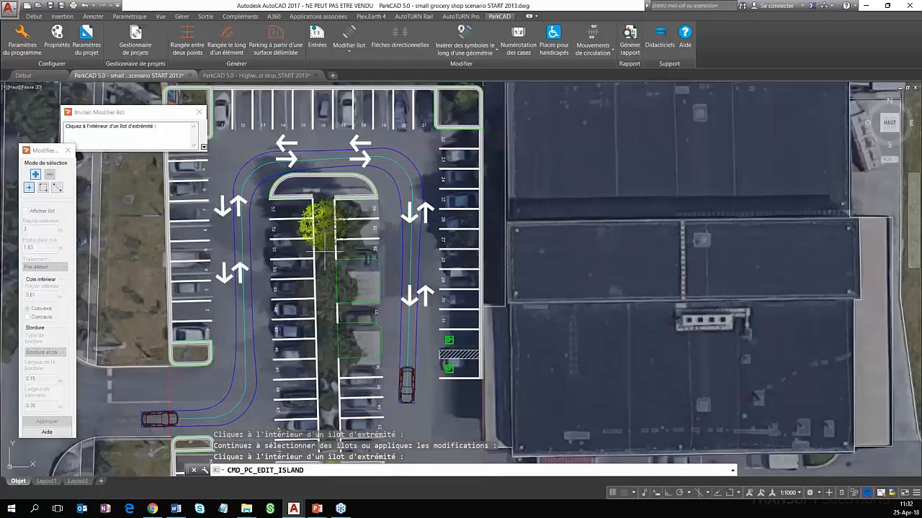
scroll(342, 286, down, 2)
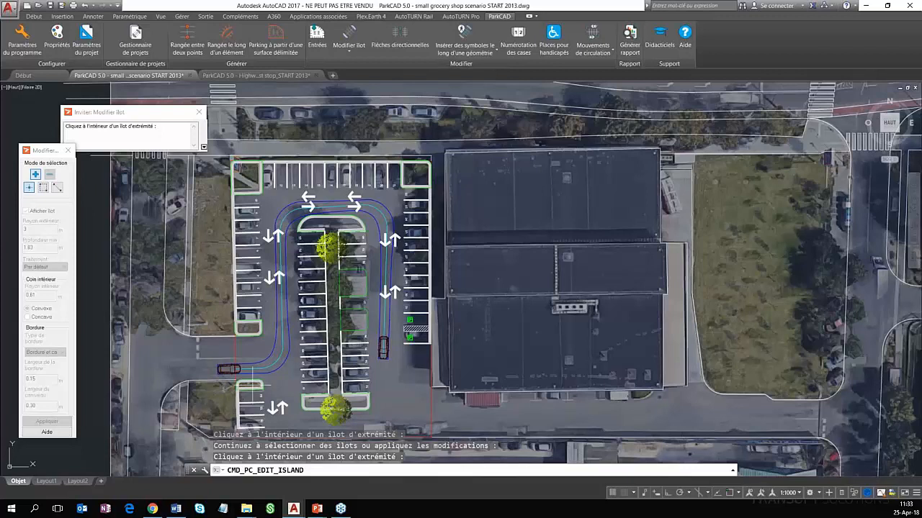
click(252, 385)
click(249, 329)
click(250, 177)
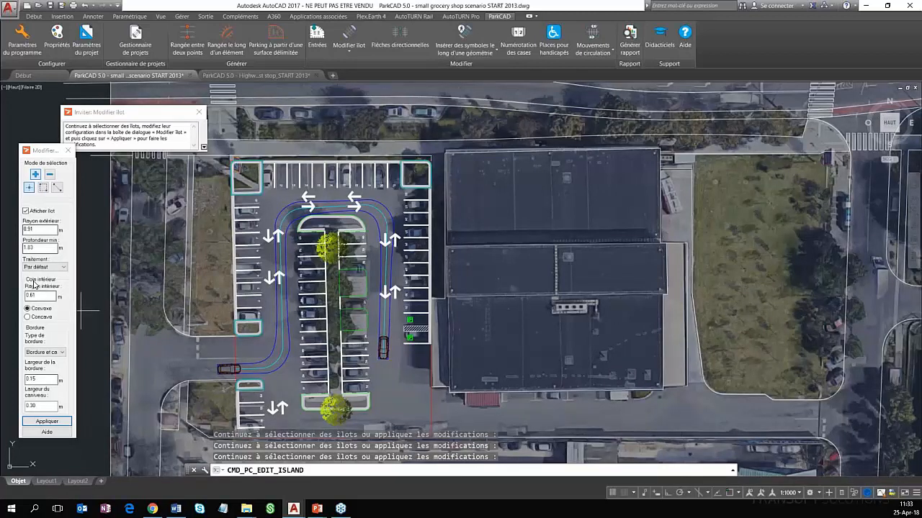
click(45, 267)
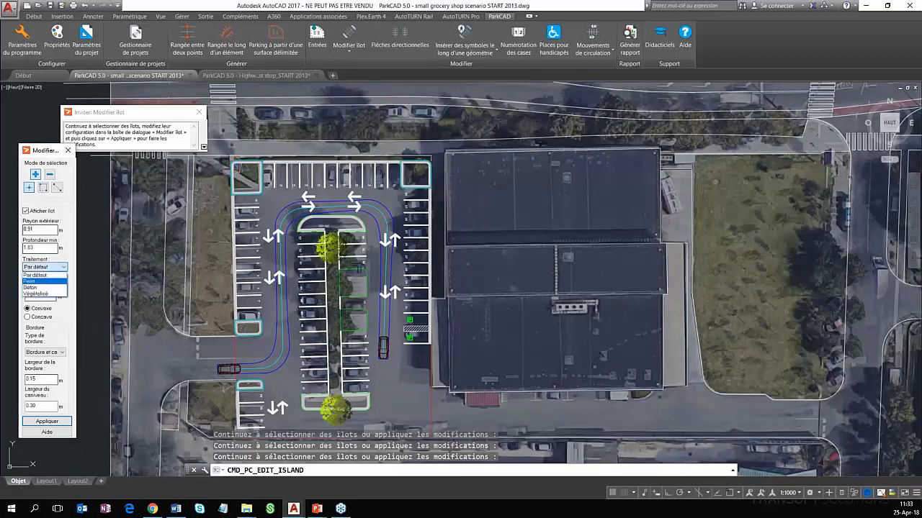
click(36, 294)
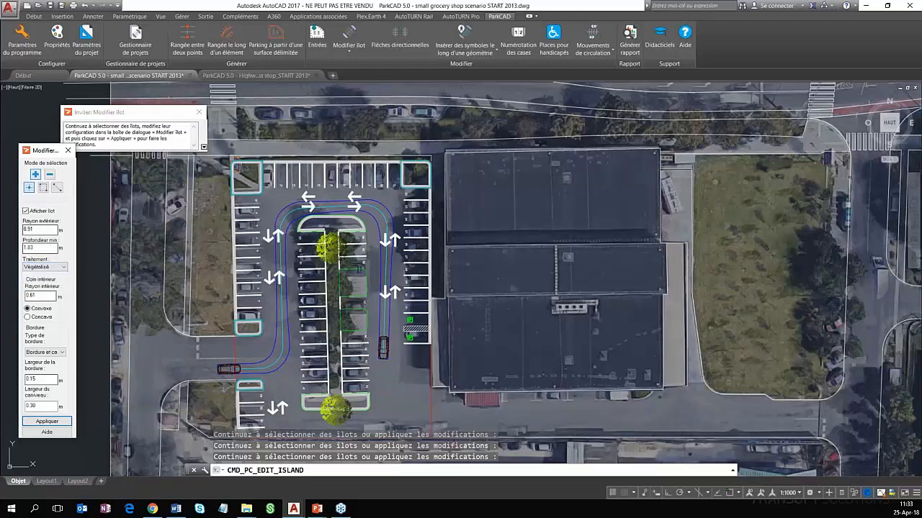
click(57, 352)
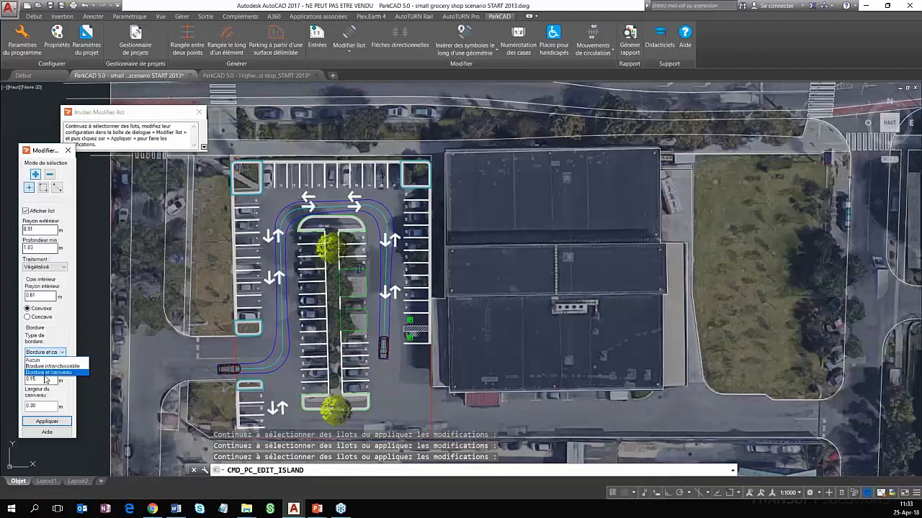
click(48, 425)
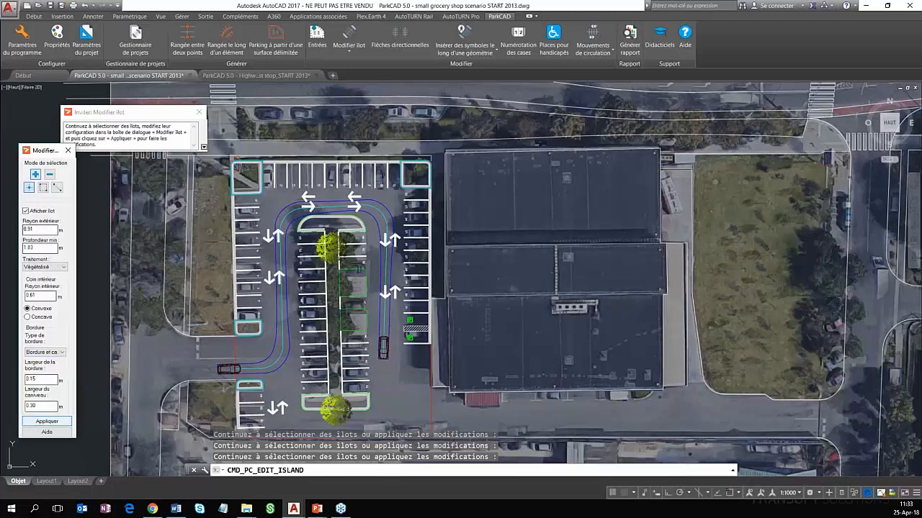
click(47, 421)
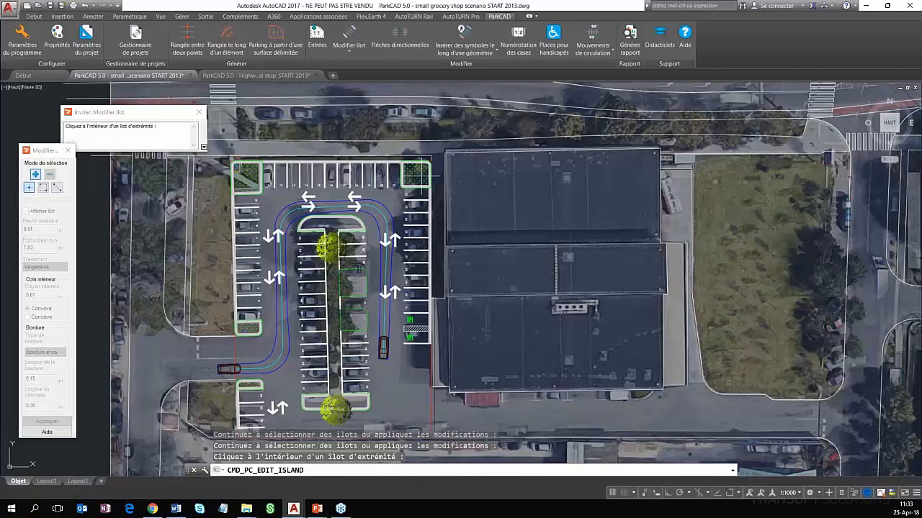
Apply the Béton treatment and the Bordure et caniveau border type to the central row's north and south end islands
scroll(409, 182, up, 2)
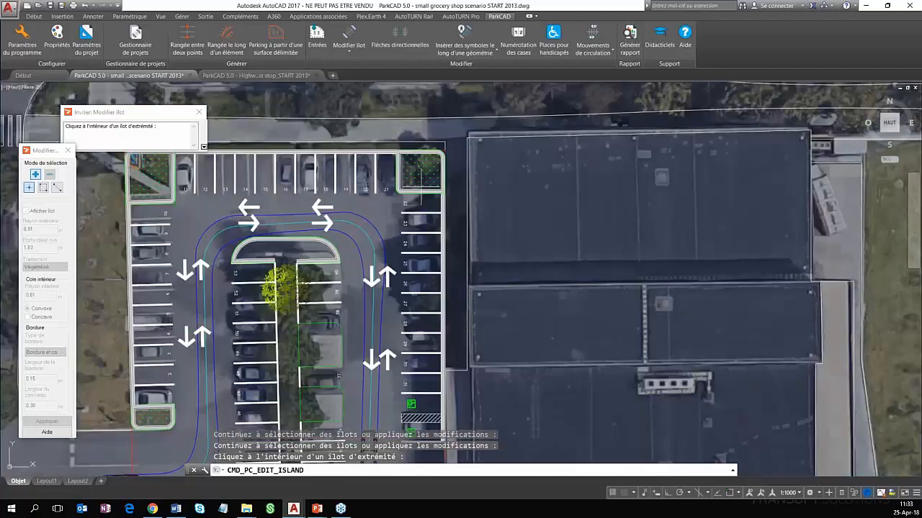
scroll(503, 177, down, 3)
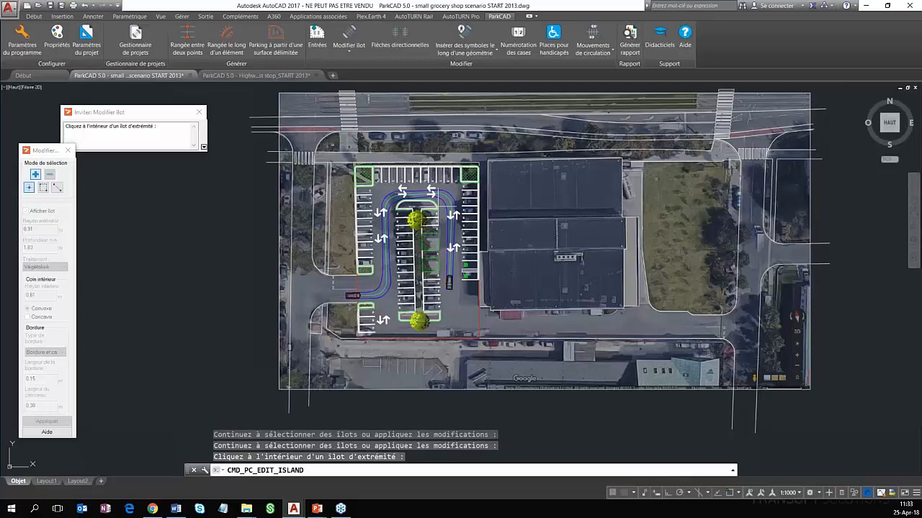
scroll(443, 201, up, 2)
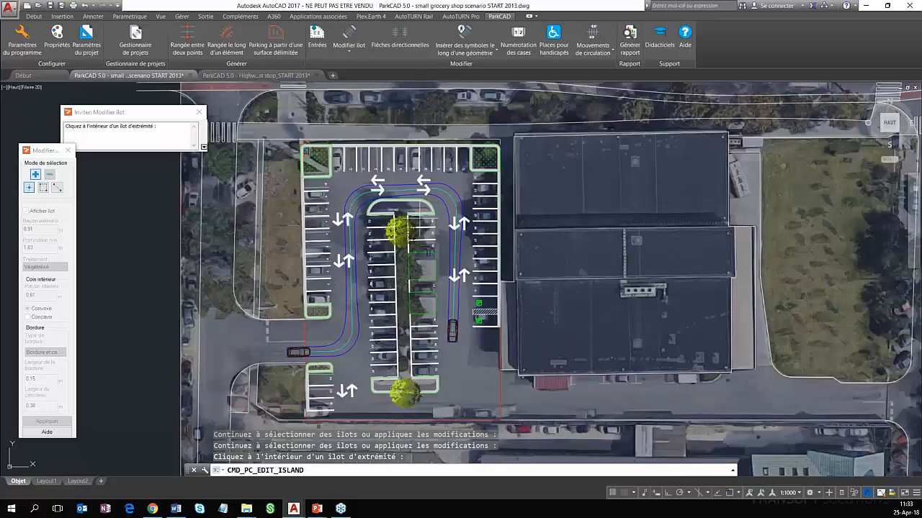
click(420, 209)
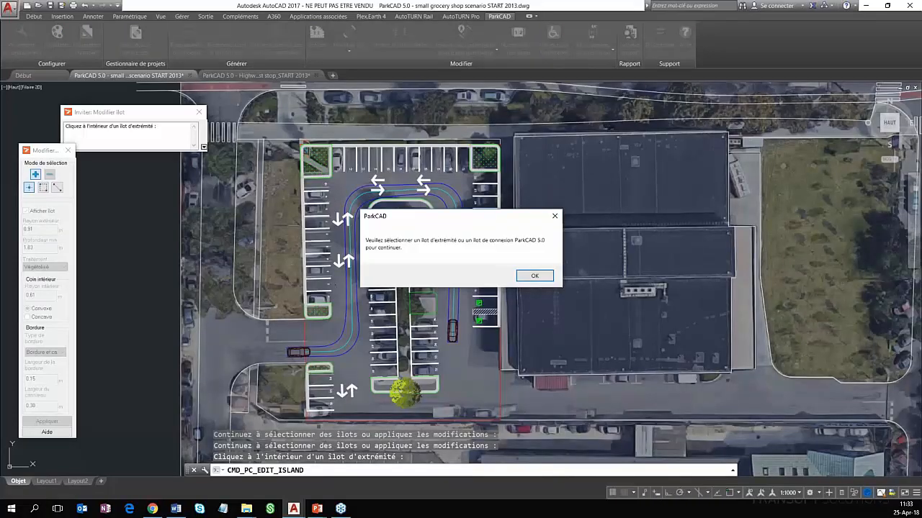
click(534, 276)
click(427, 386)
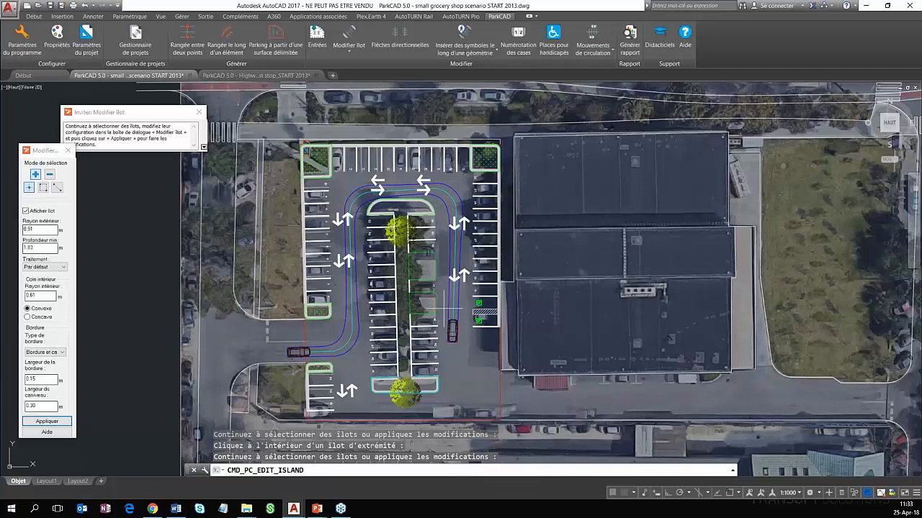
click(424, 209)
click(45, 267)
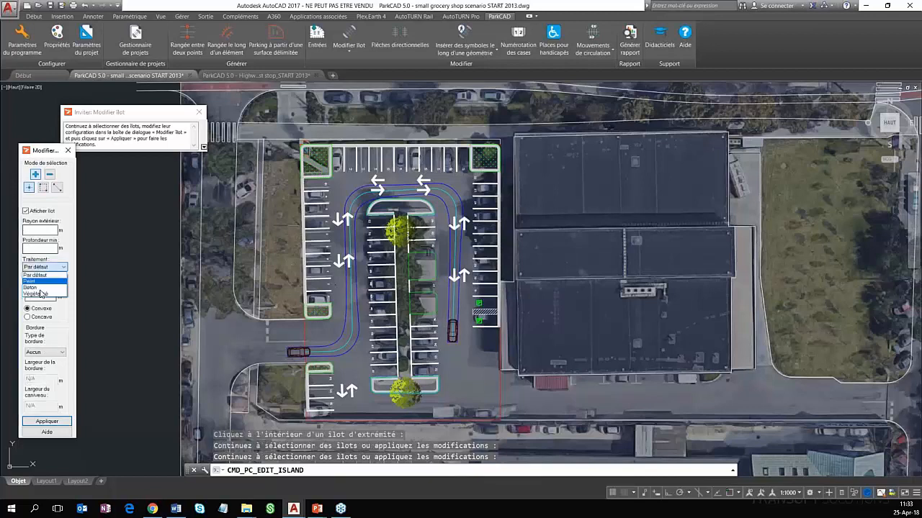
click(32, 287)
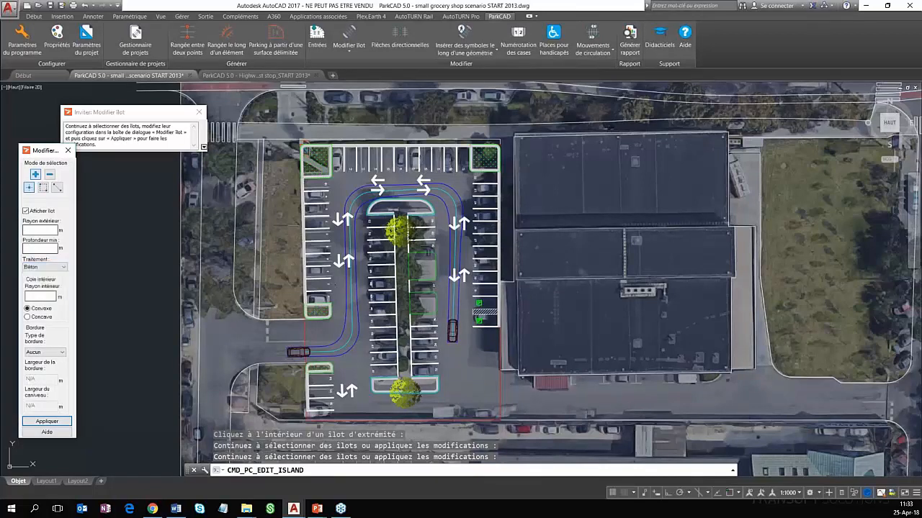
click(50, 352)
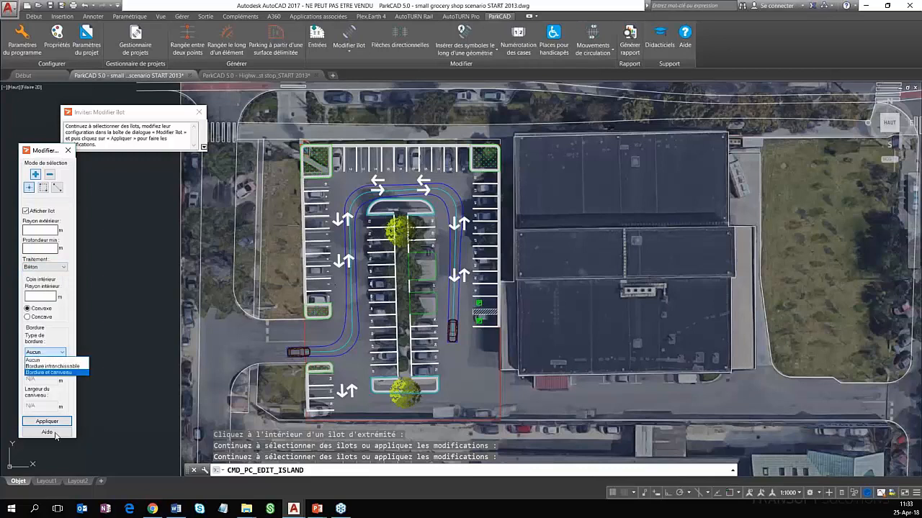
click(56, 372)
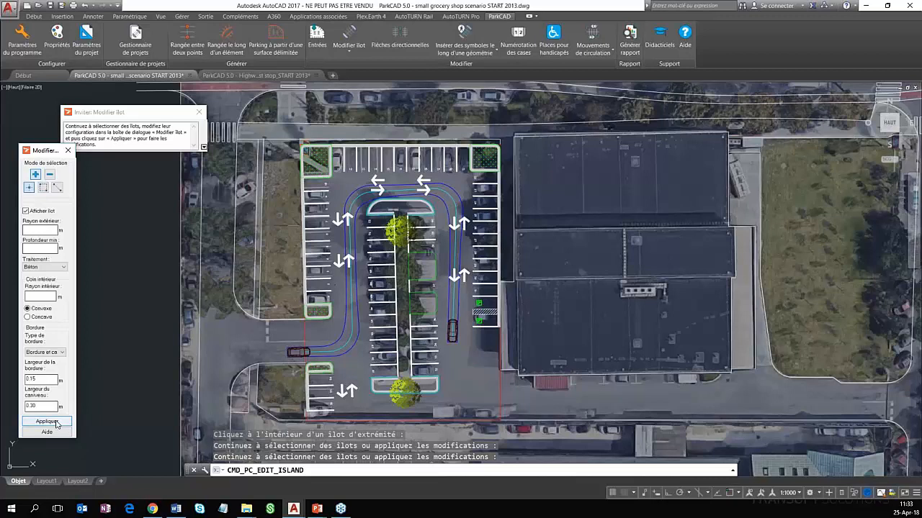
click(47, 422)
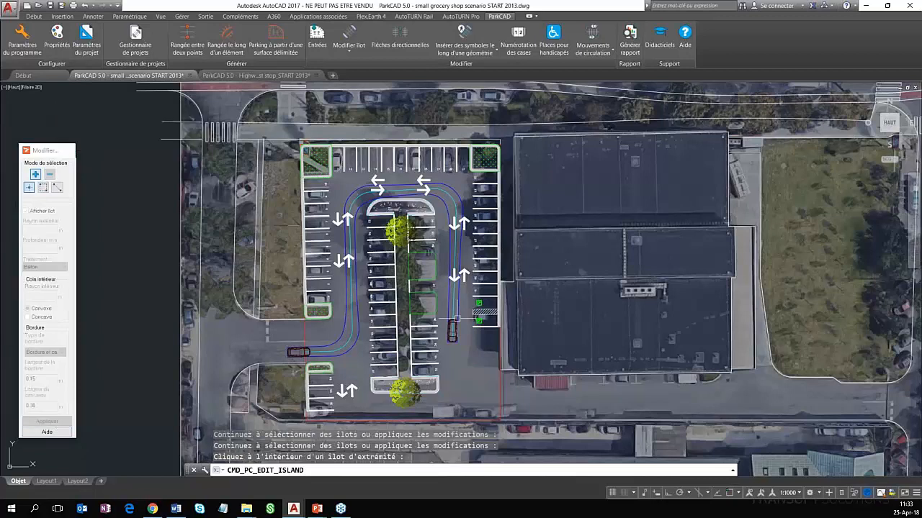
Erase the tree on the central row's south end island and place another tree farther north in the planted median
click(406, 393)
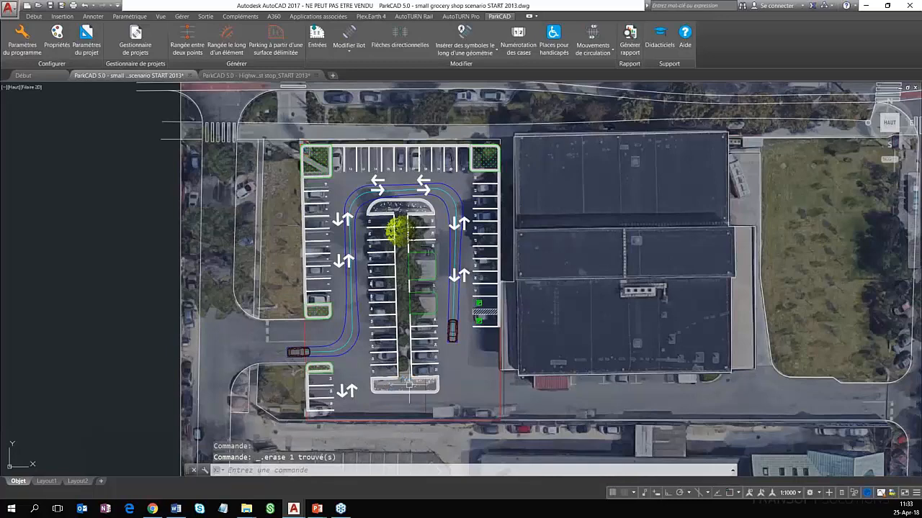
middle_drag(416, 224, 351, 241)
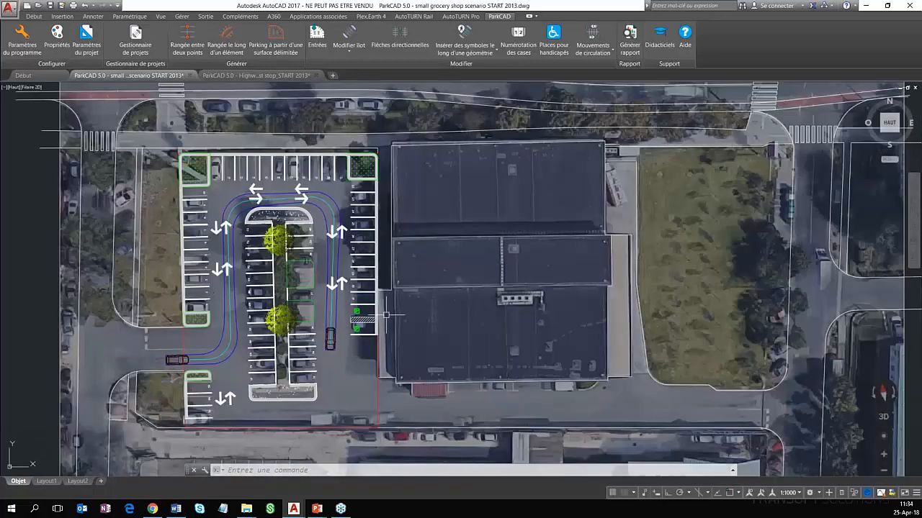
Create a new parking movement evaluation into stall 8, starting northbound in the west aisle beside the lower-numbered stalls
click(592, 50)
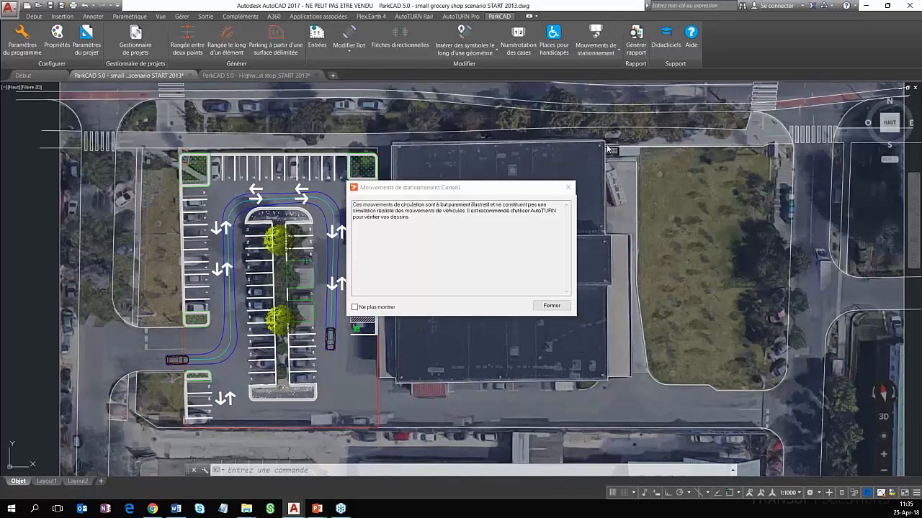
click(552, 306)
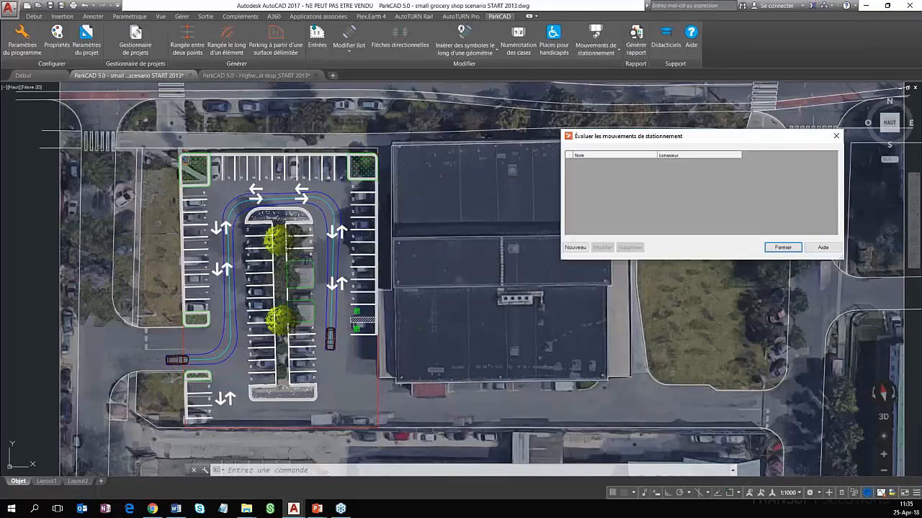
click(575, 248)
scroll(196, 230, up, 2)
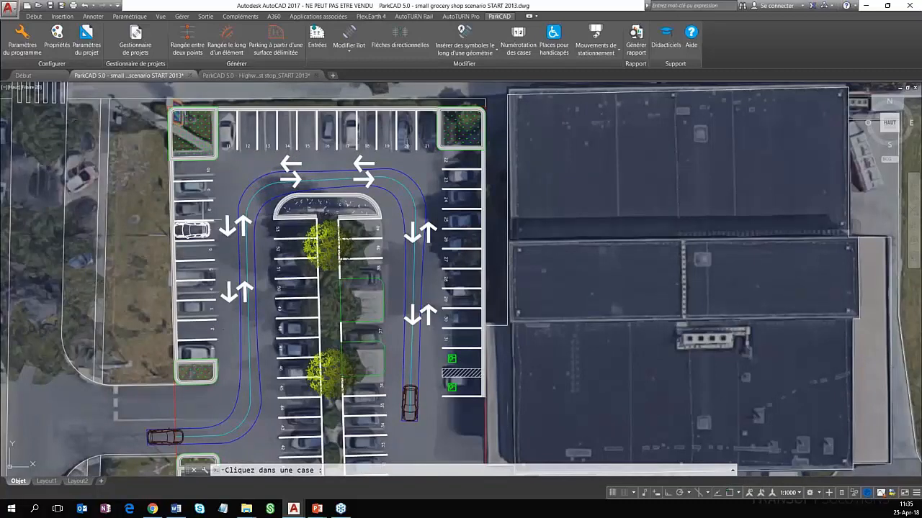
scroll(203, 219, up, 2)
click(203, 218)
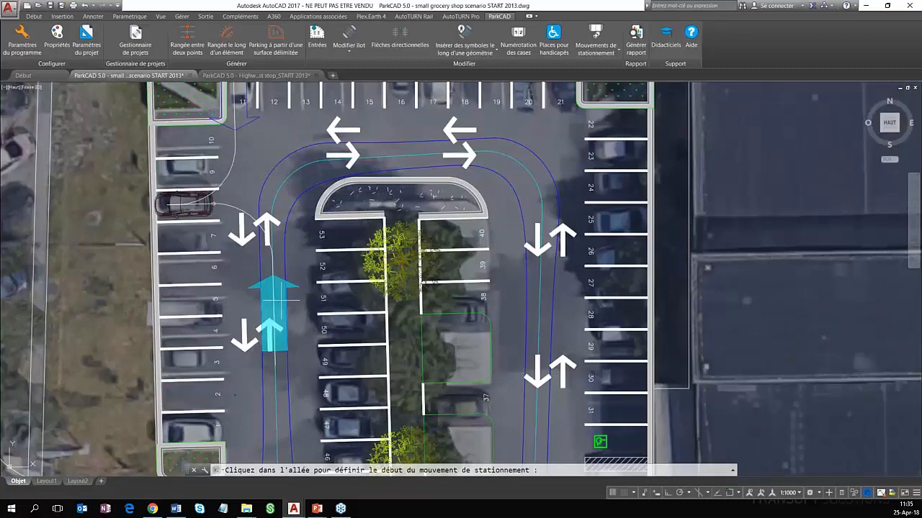
scroll(266, 292, down, 2)
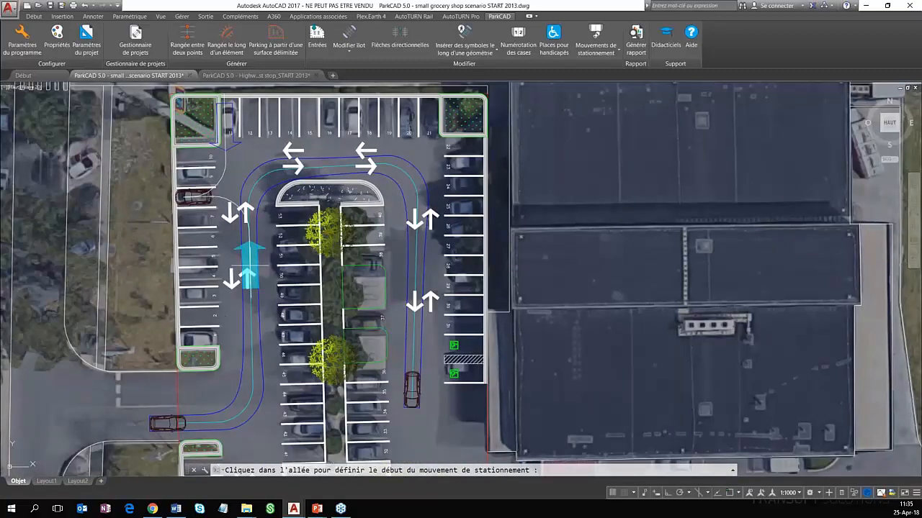
click(249, 267)
Preview vehicle positions along the swept path into stall 8 and finish the movement without placing an intermediate vehicle
scroll(226, 205, up, 2)
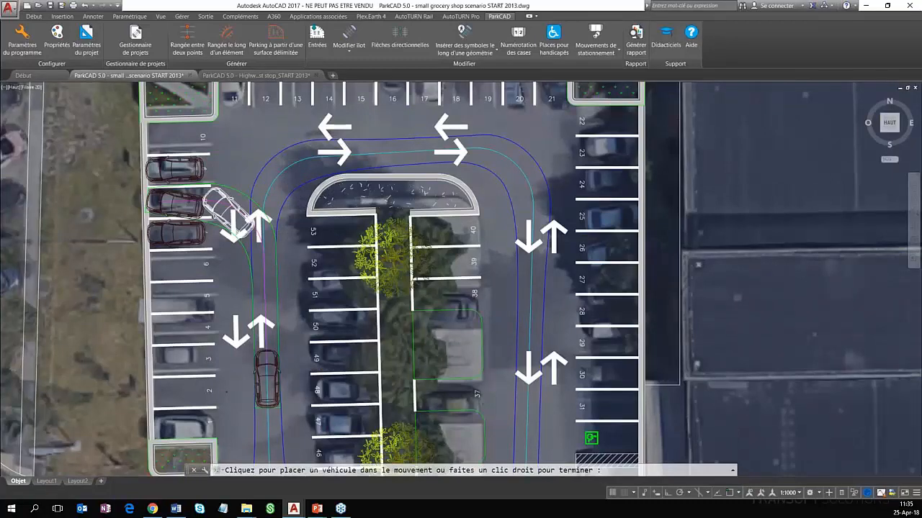
scroll(219, 181, up, 2)
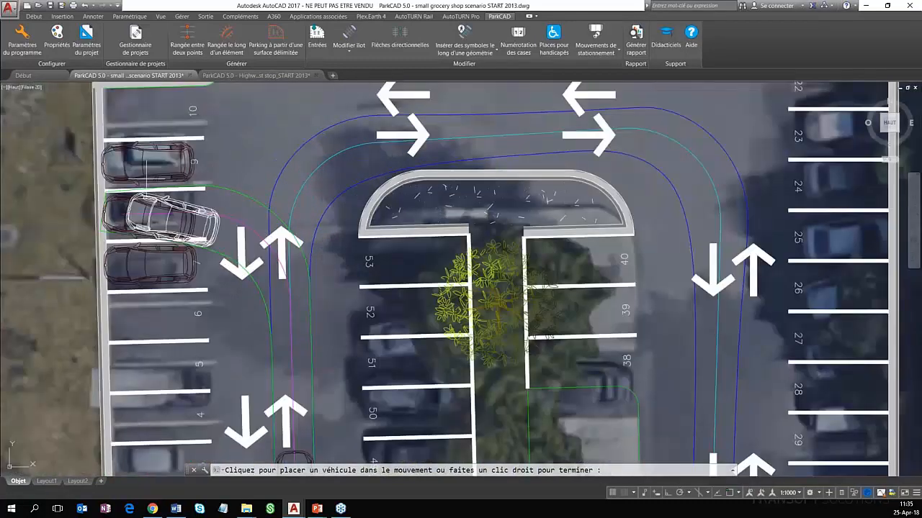
middle_drag(262, 259, 311, 223)
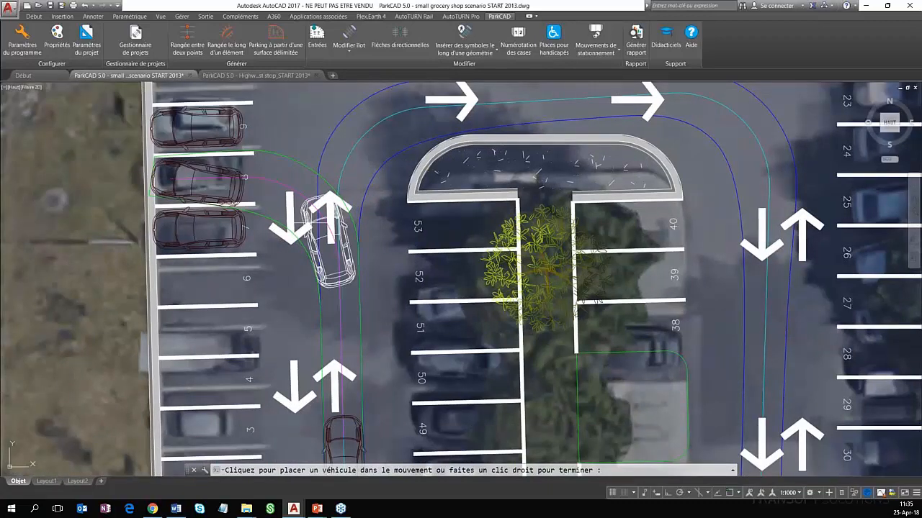
right_click(330, 216)
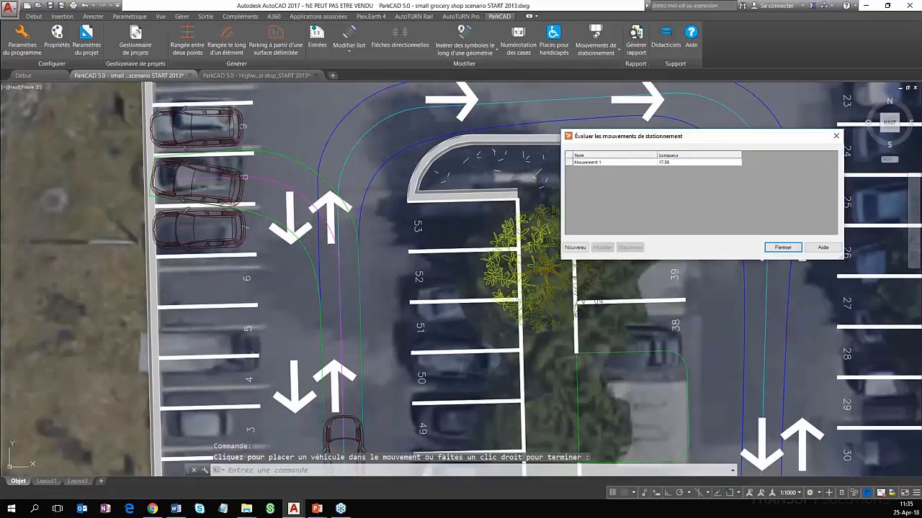
Modify the parking movement into stall 8 so its turn swings wider to the northeast, and finish the adjustment
click(602, 248)
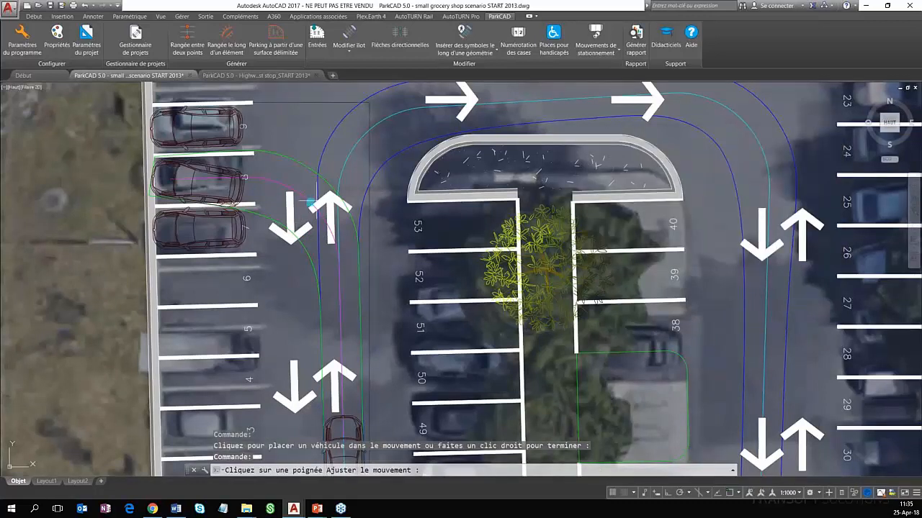
click(309, 204)
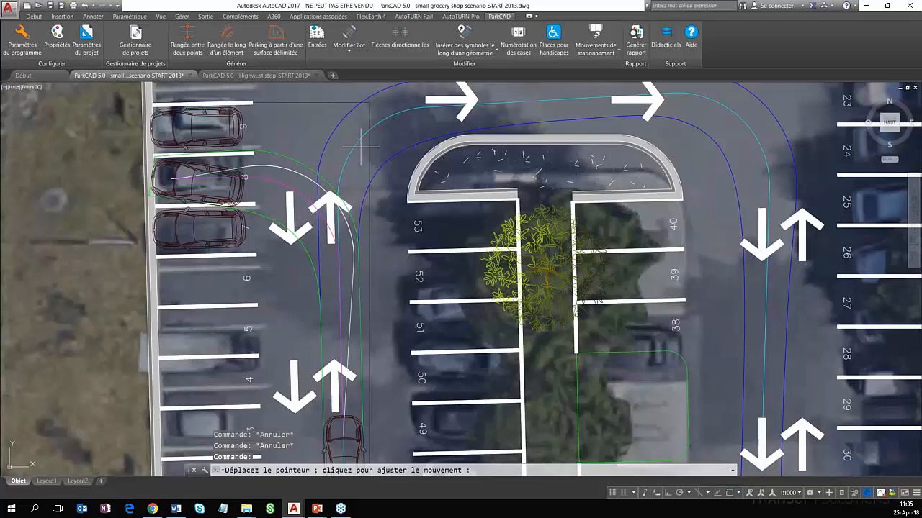
click(359, 146)
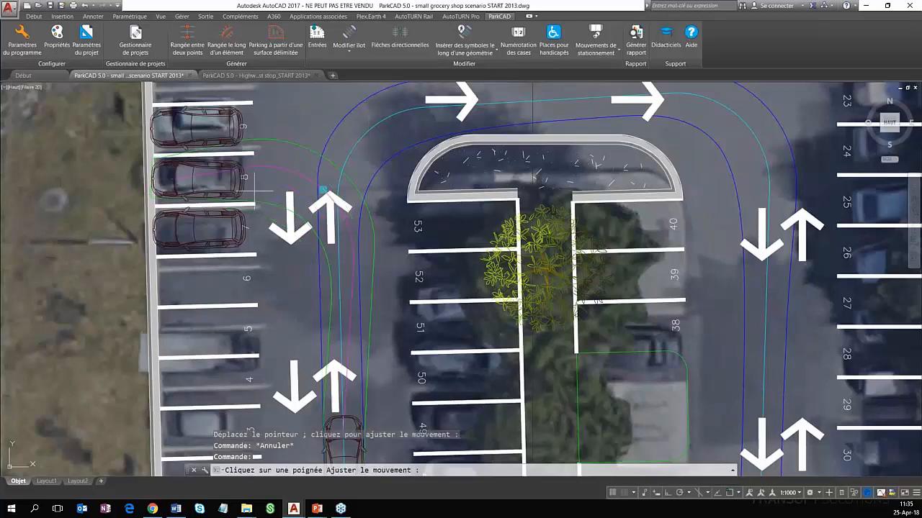
middle_drag(253, 191, 228, 221)
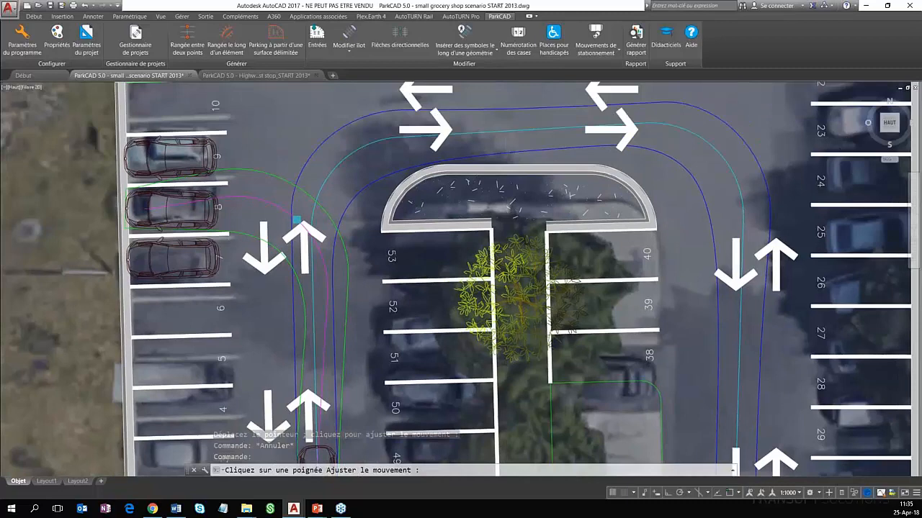
scroll(173, 213, down, 3)
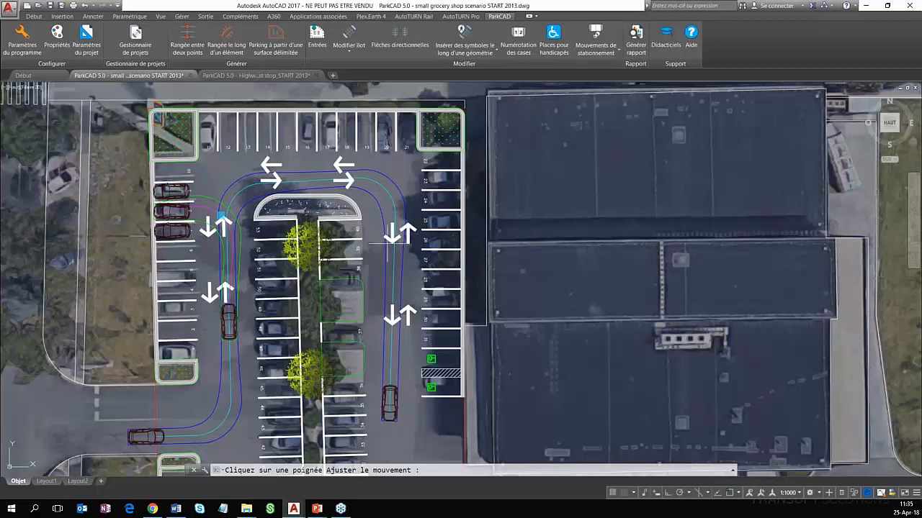
key(Return)
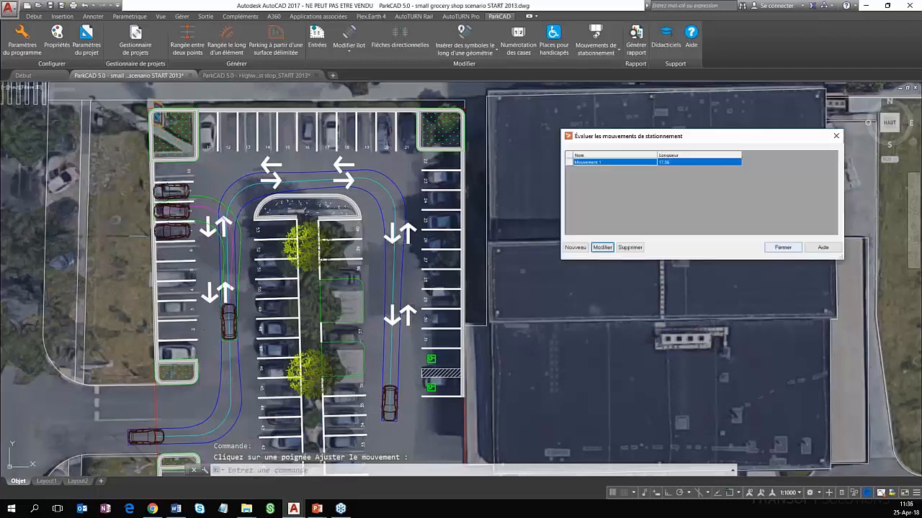
Close the parking movement evaluation and look over the whole grocery shop parking layout
click(602, 247)
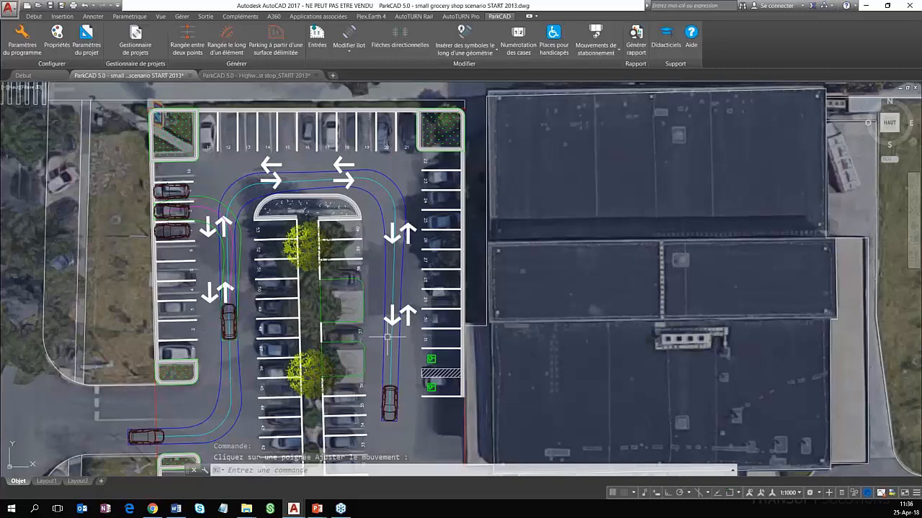
middle_drag(387, 336, 386, 286)
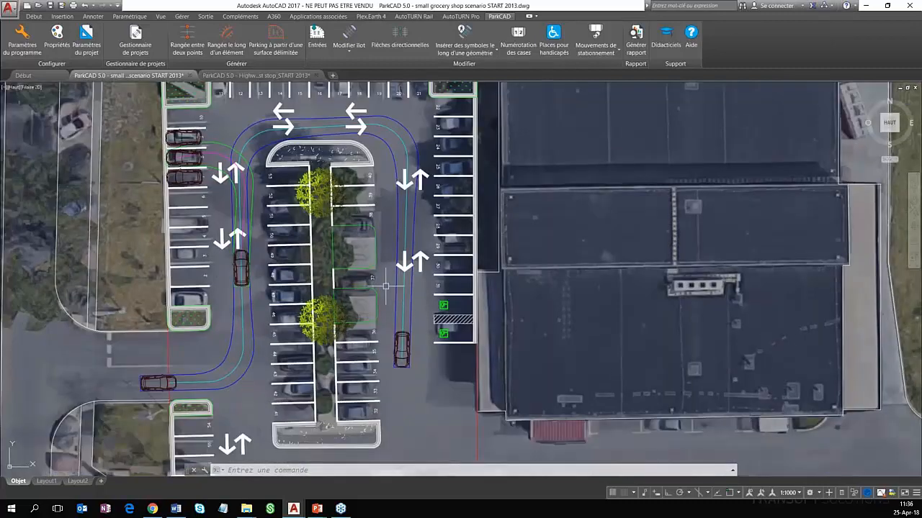
scroll(410, 319, down, 2)
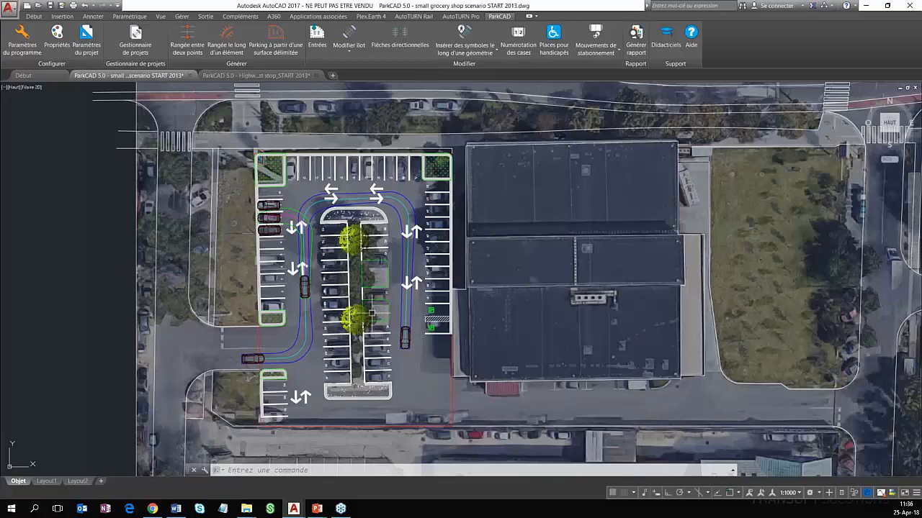
scroll(389, 297, up, 3)
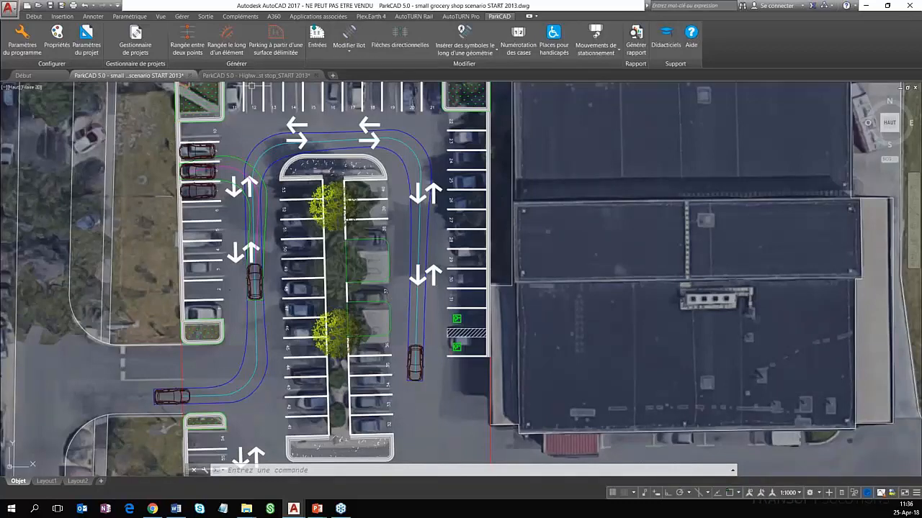
Switch to the Highway rest stop drawing and examine the angled truck rows and guide lines in the southwest lot
click(252, 75)
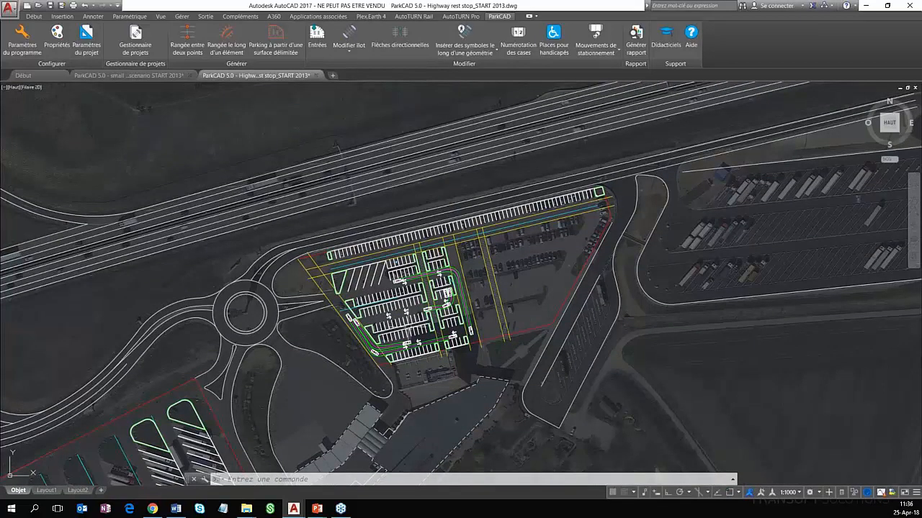
middle_drag(440, 349, 439, 226)
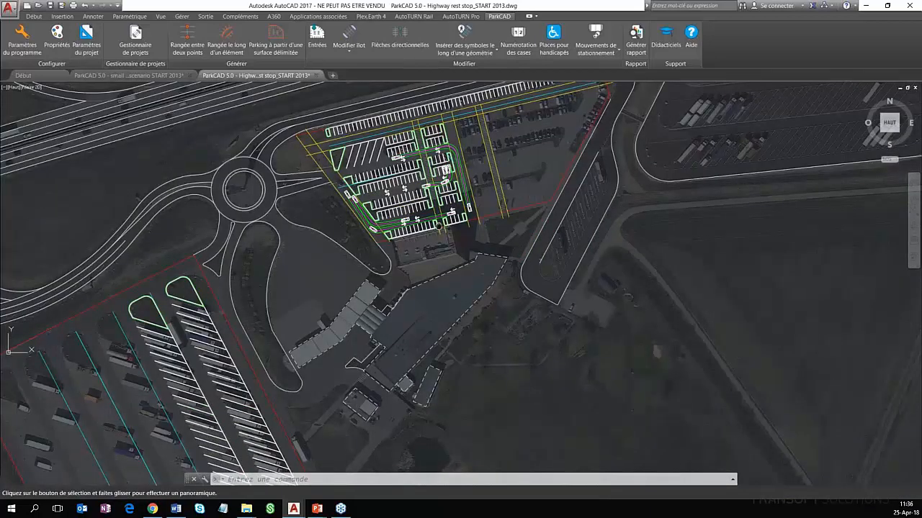
scroll(201, 345, up, 4)
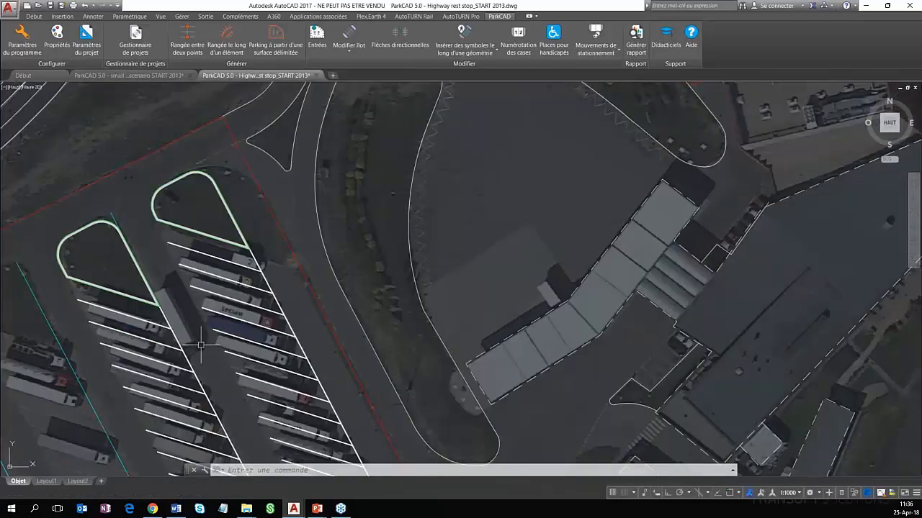
scroll(459, 282, down, 4)
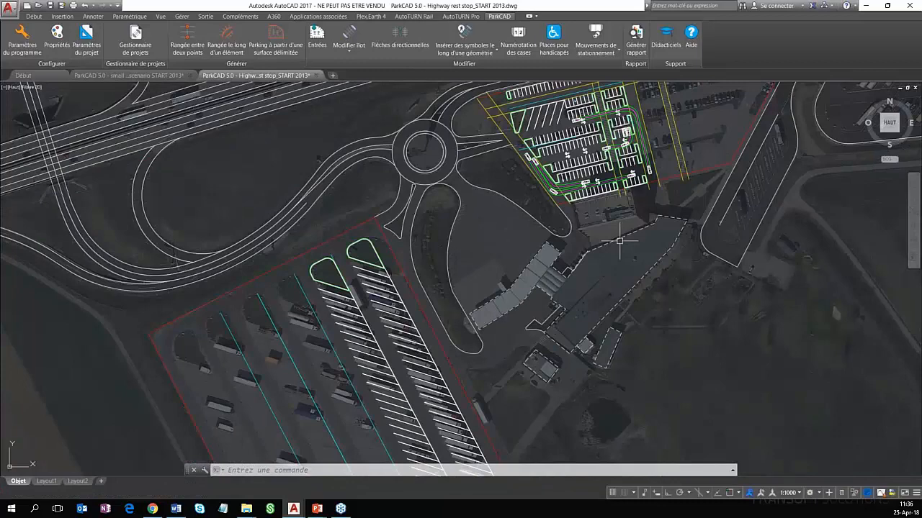
middle_drag(619, 240, 453, 289)
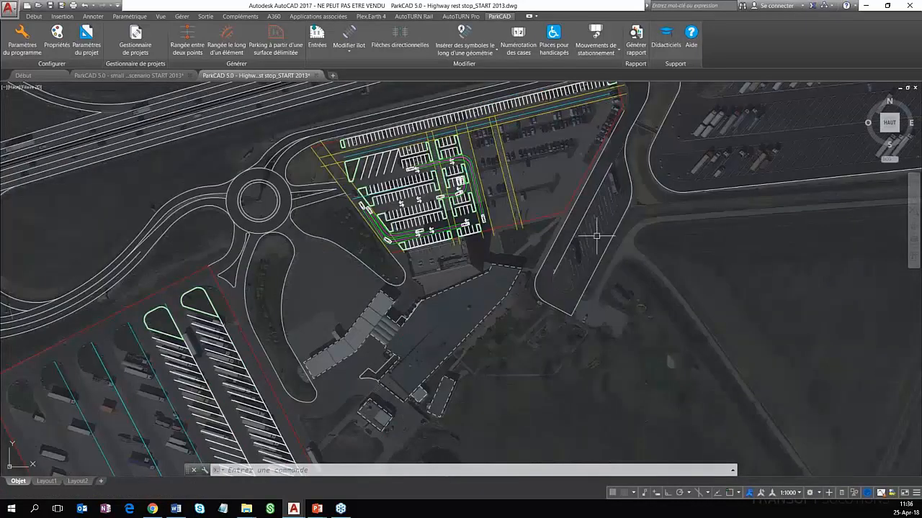
scroll(114, 459, up, 2)
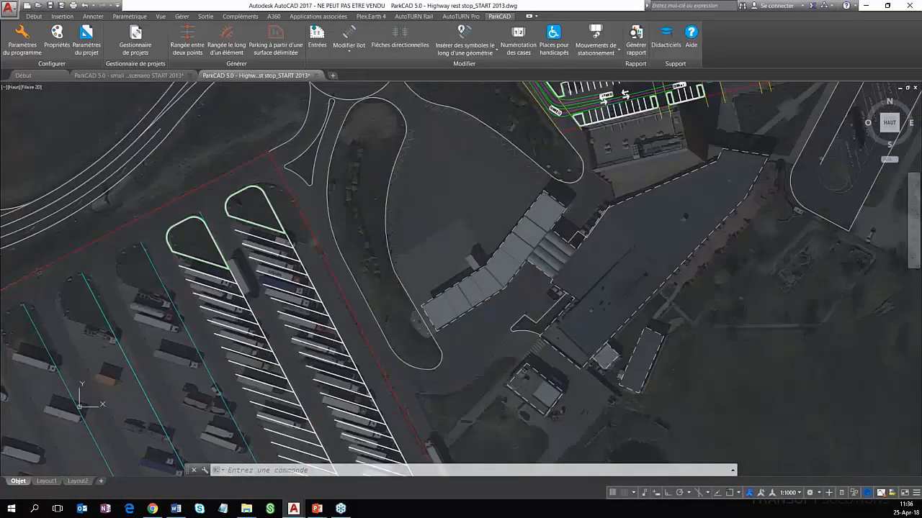
scroll(313, 286, down, 2)
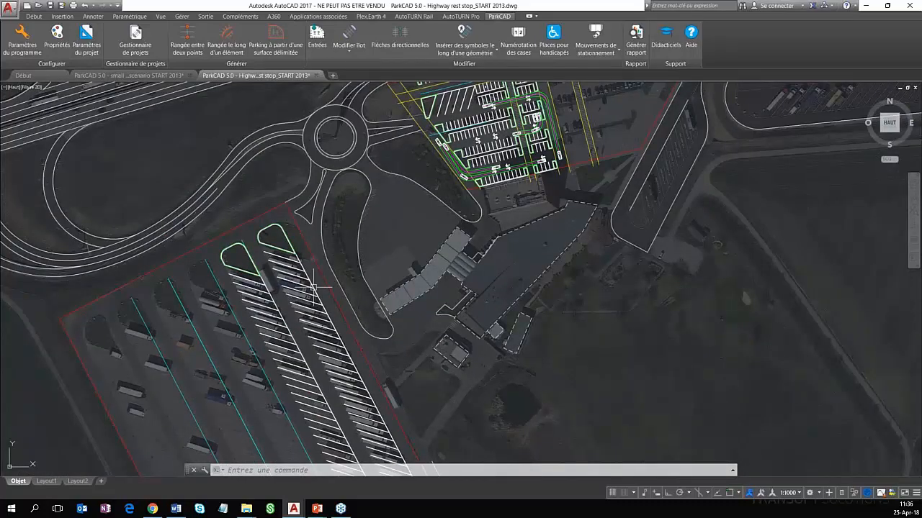
scroll(267, 294, up, 4)
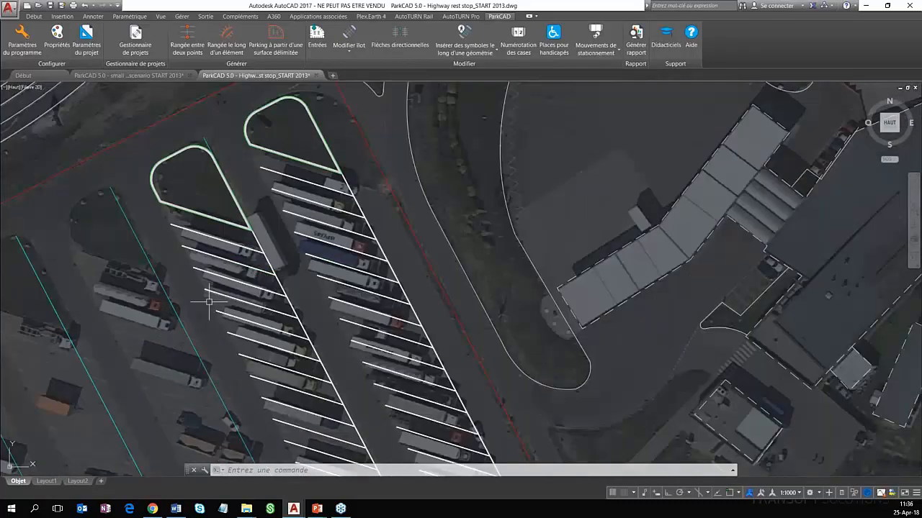
click(176, 314)
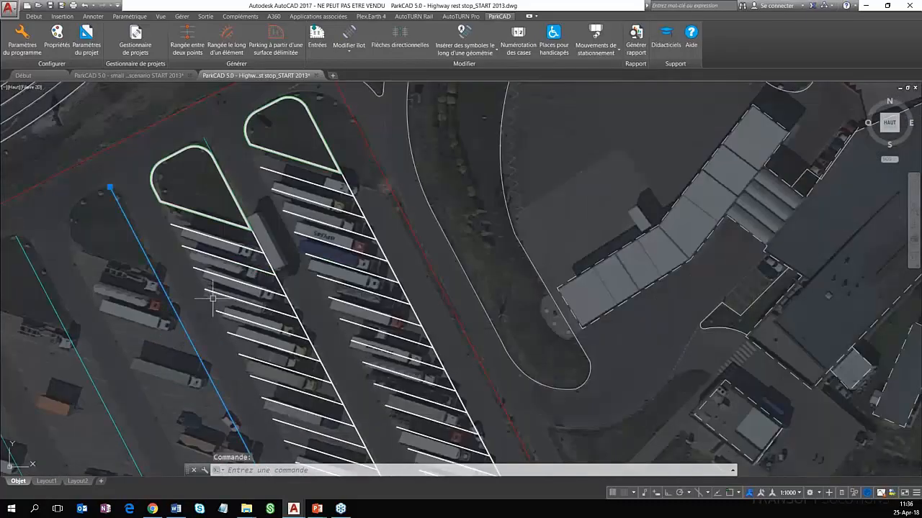
scroll(224, 302, down, 2)
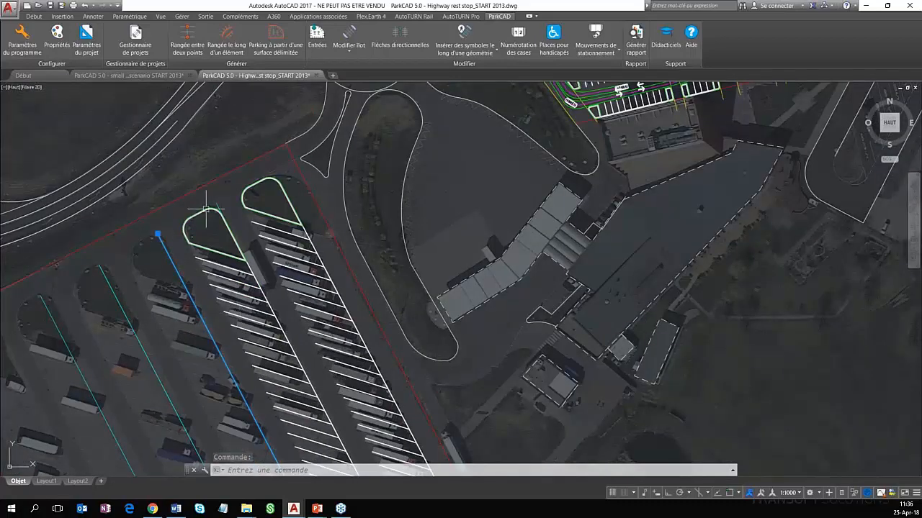
middle_drag(265, 319, 207, 252)
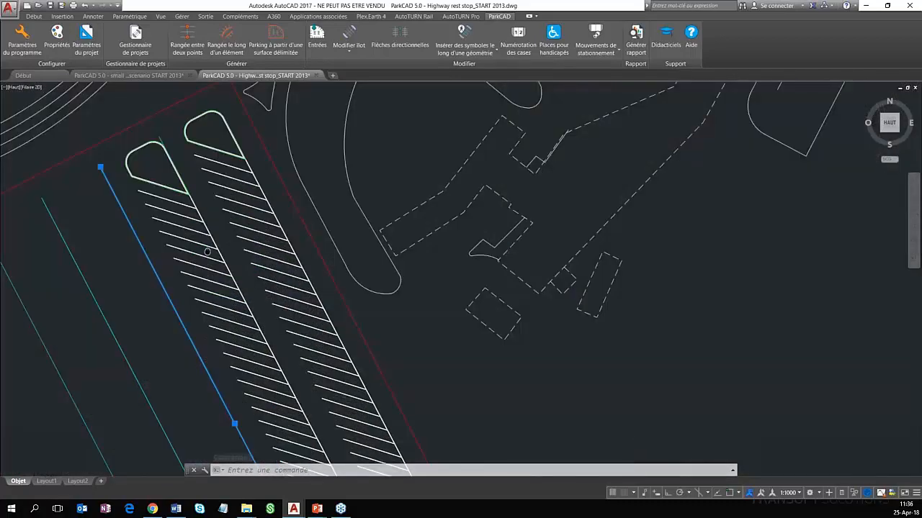
scroll(208, 252, down, 2)
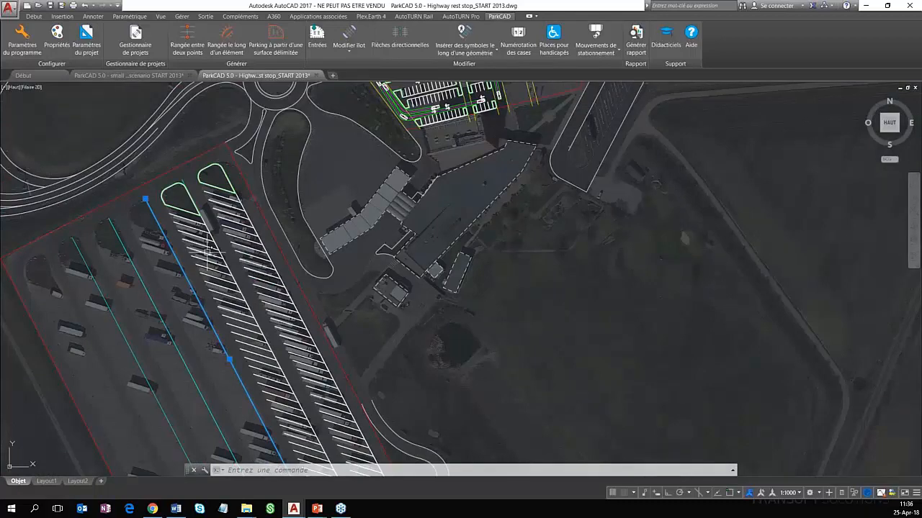
Set the project's current parking standard to TSC 02.401 2010 (SLO) in the project parameters
middle_drag(295, 326, 208, 324)
middle_drag(501, 227, 393, 389)
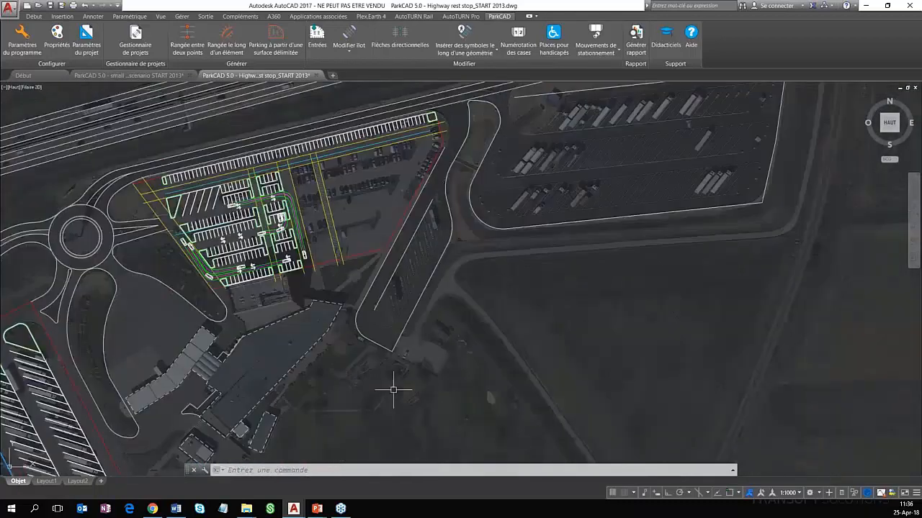
middle_drag(60, 391, 149, 335)
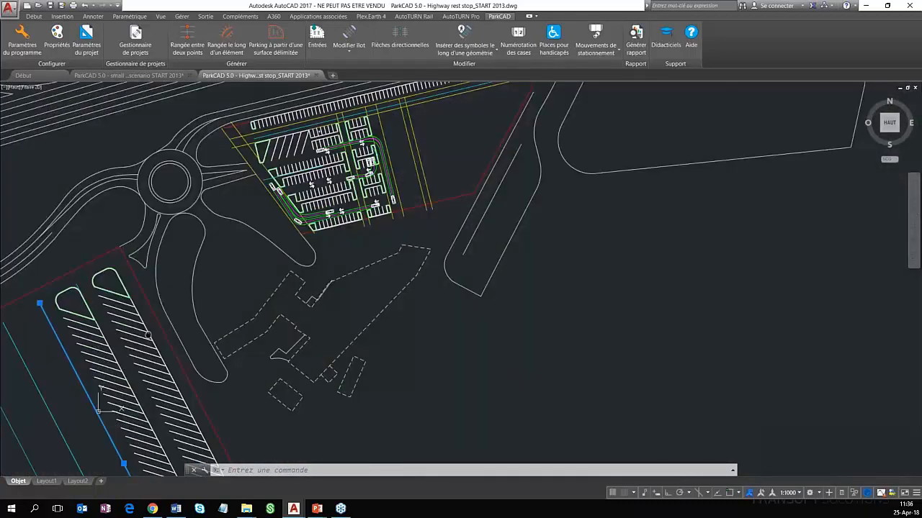
mouse_move(527, 244)
middle_down()
mouse_move(387, 369)
mouse_move(454, 339)
mouse_move(475, 360)
middle_up()
scroll(386, 370, up, 2)
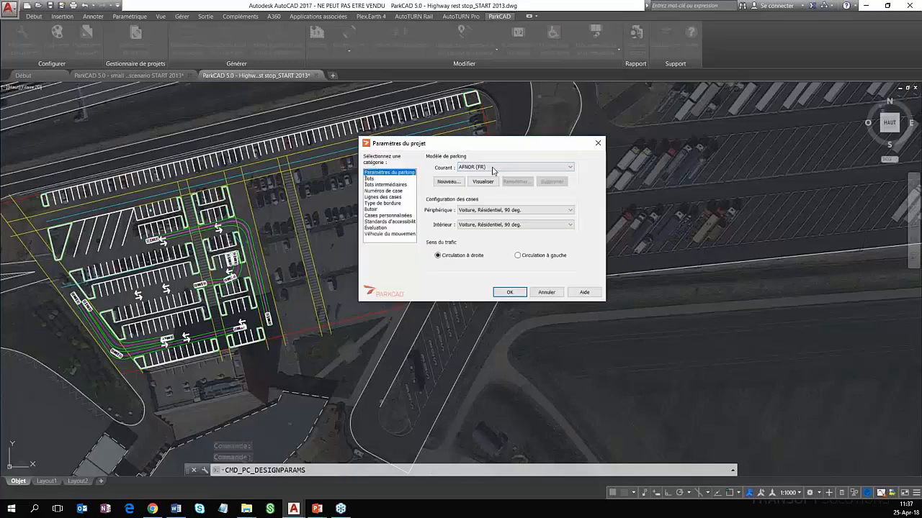
click(494, 170)
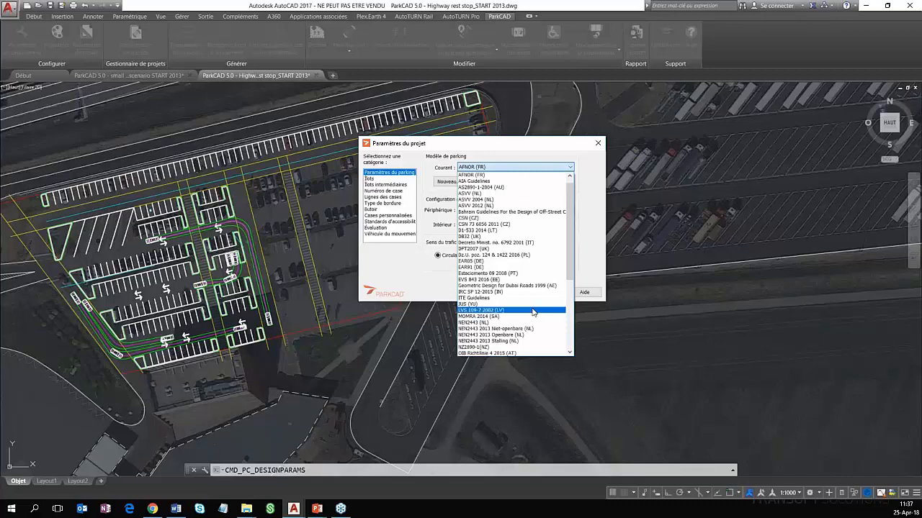
scroll(538, 324, down, 4)
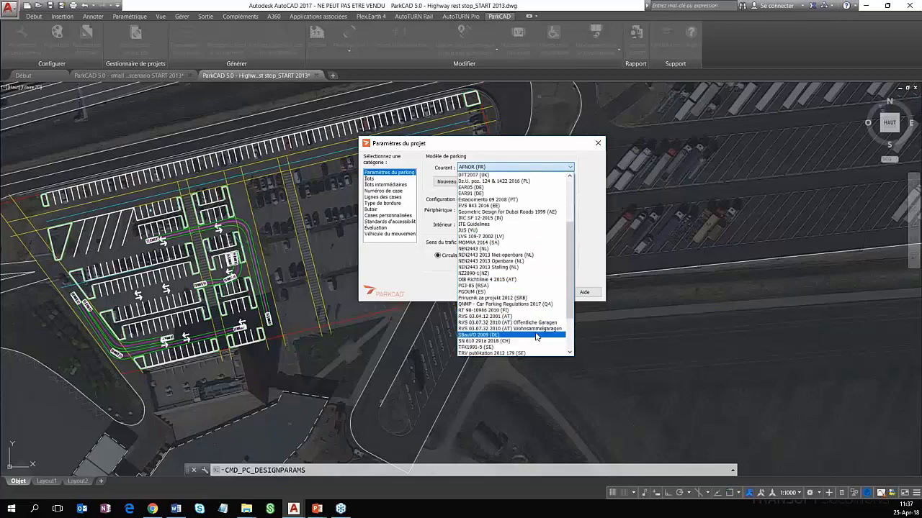
scroll(535, 335, down, 2)
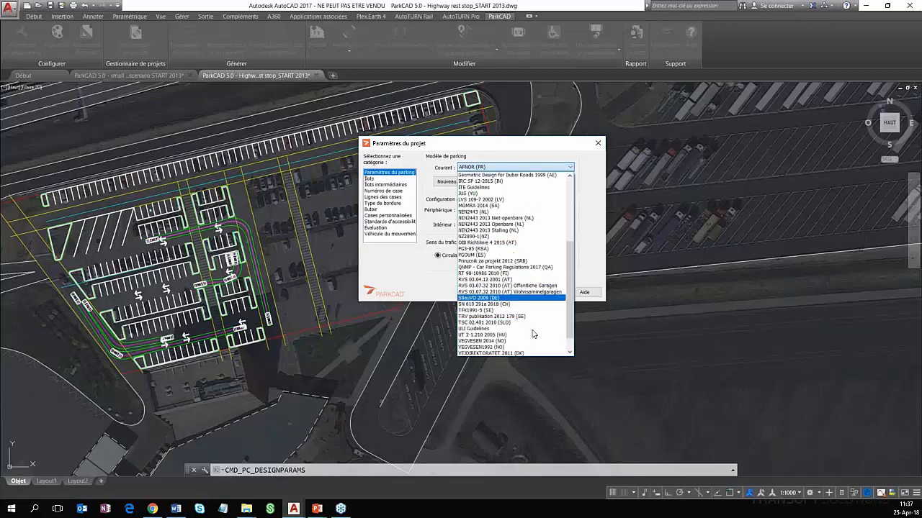
click(486, 322)
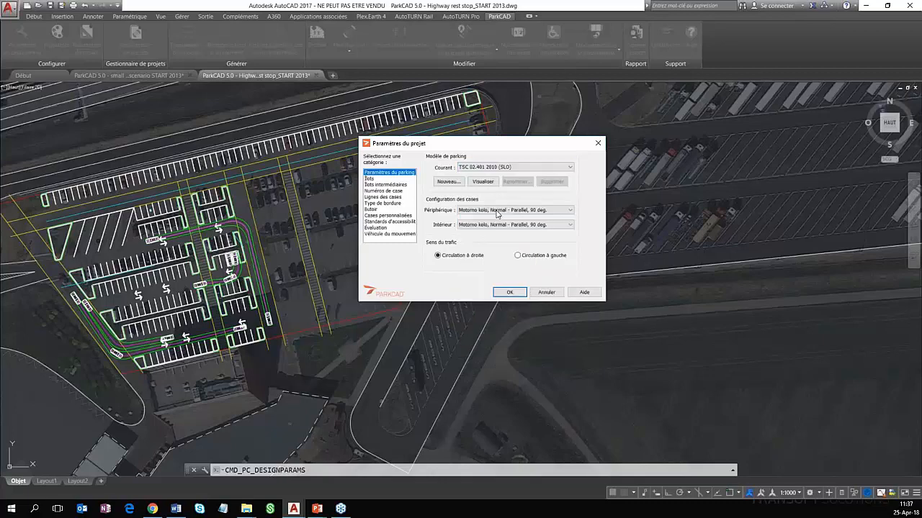
Review the peripheral stall options and the standard's table through the Avtobus configurations, and confirm the project parameters
click(496, 211)
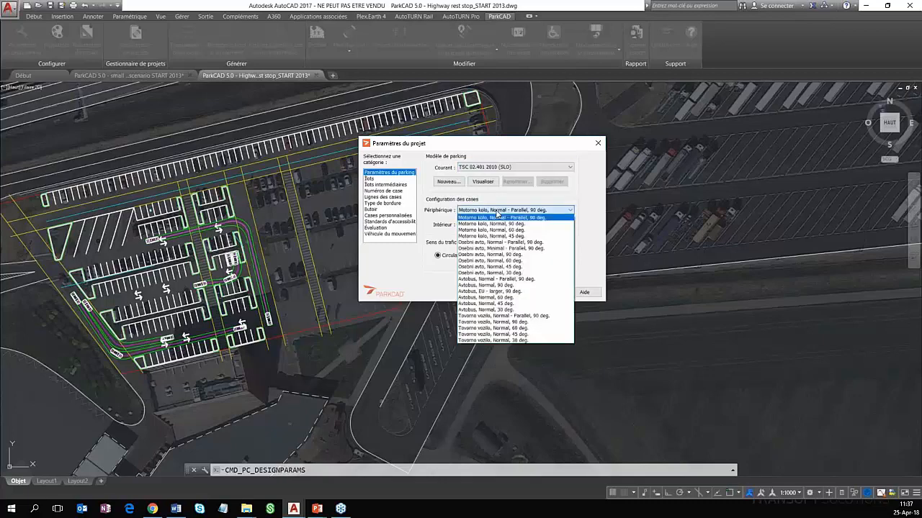
click(496, 213)
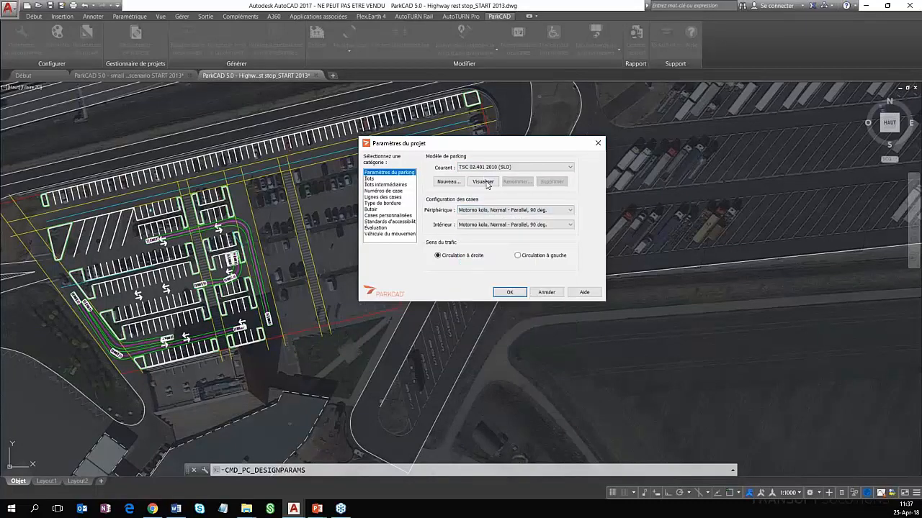
click(483, 181)
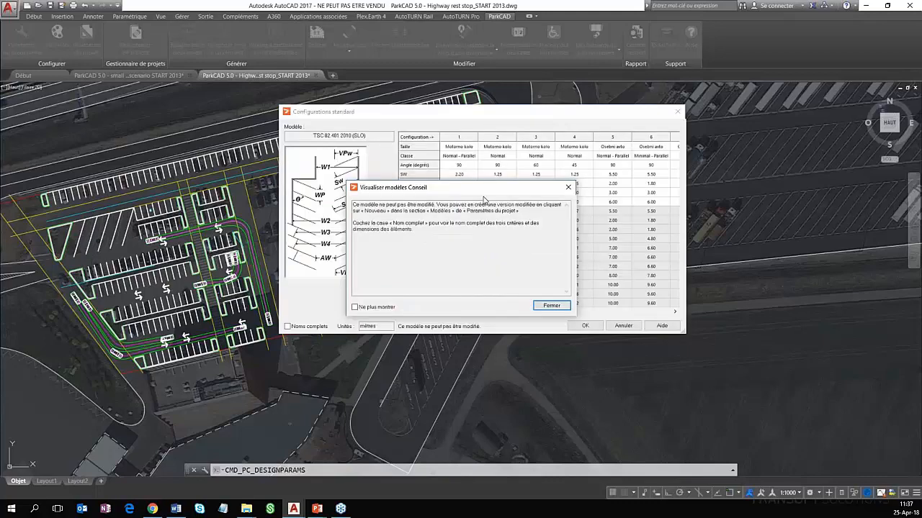
click(551, 305)
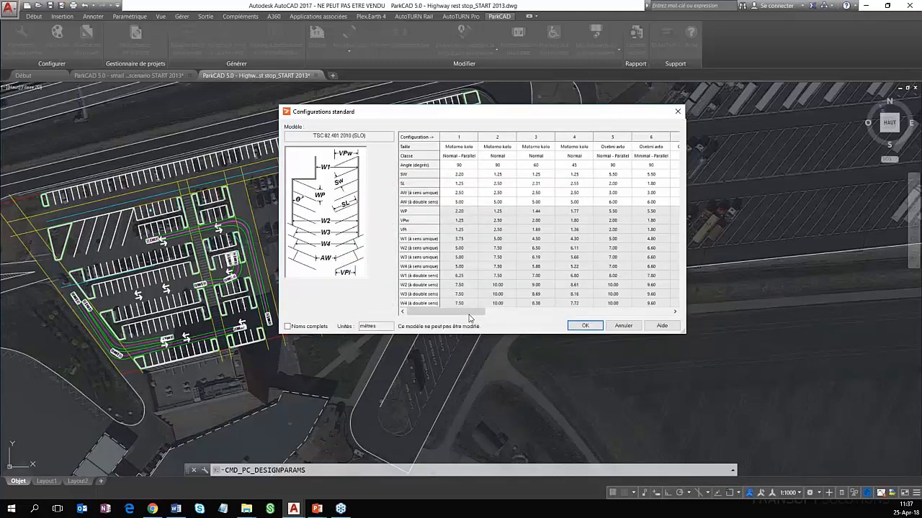
drag(542, 320, 618, 319)
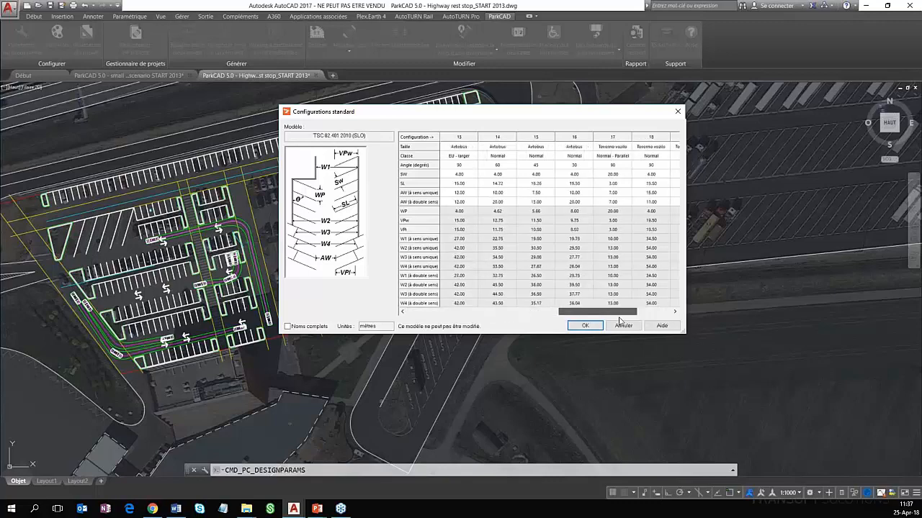
click(535, 166)
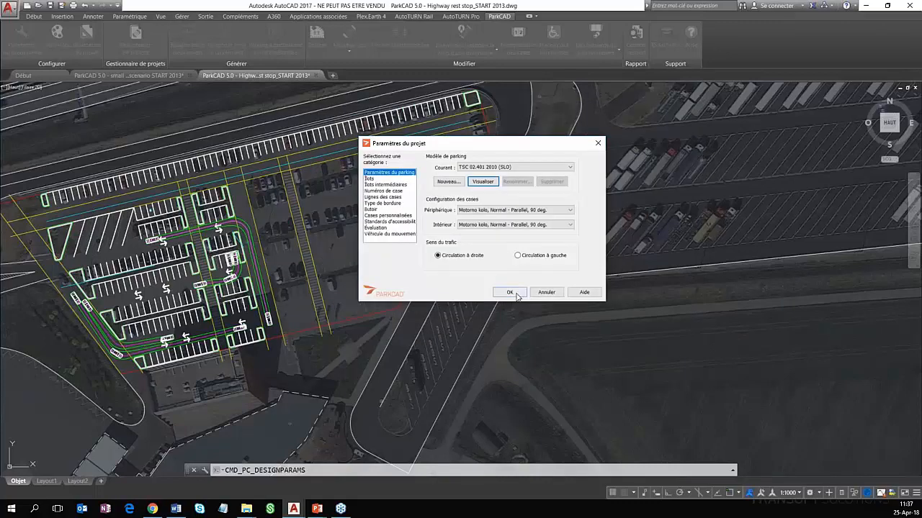
click(510, 292)
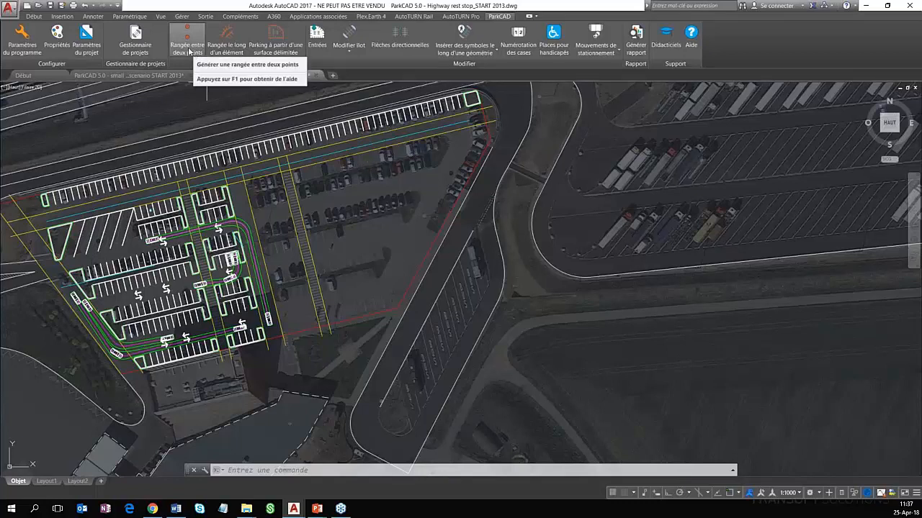
Turn on object snap and start a parking row between two points with the Avtobus, Normal, 45-degree configuration
key(F3)
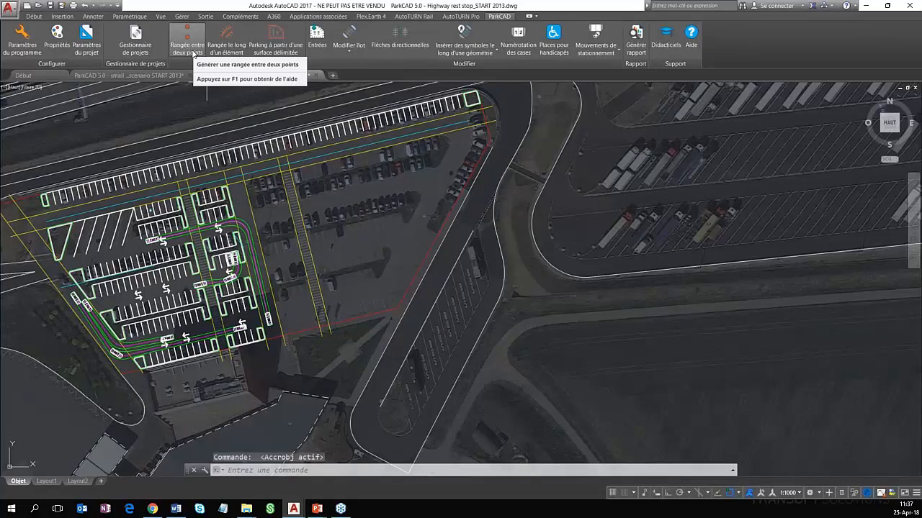
click(188, 48)
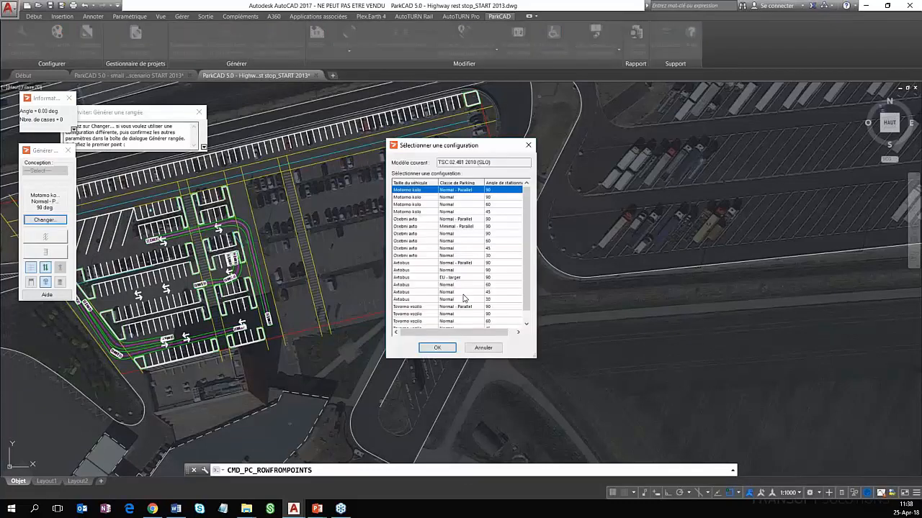
click(465, 298)
click(474, 292)
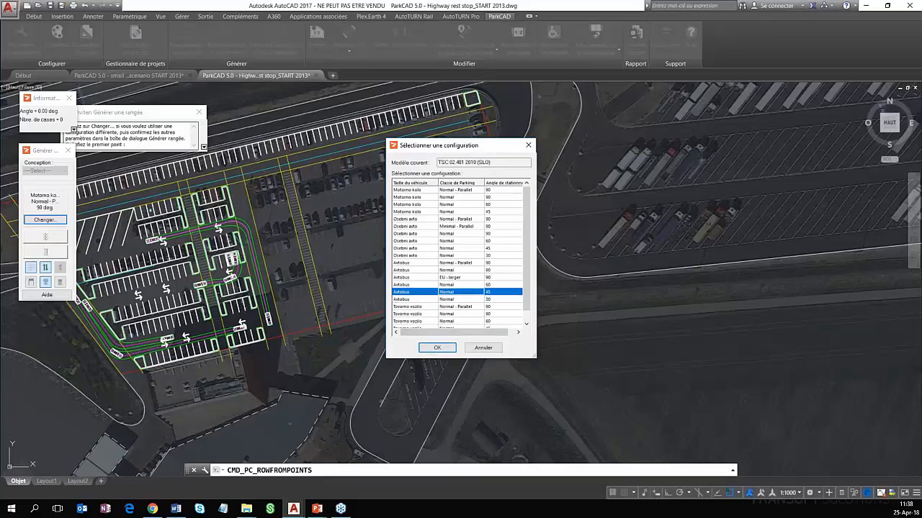
click(438, 347)
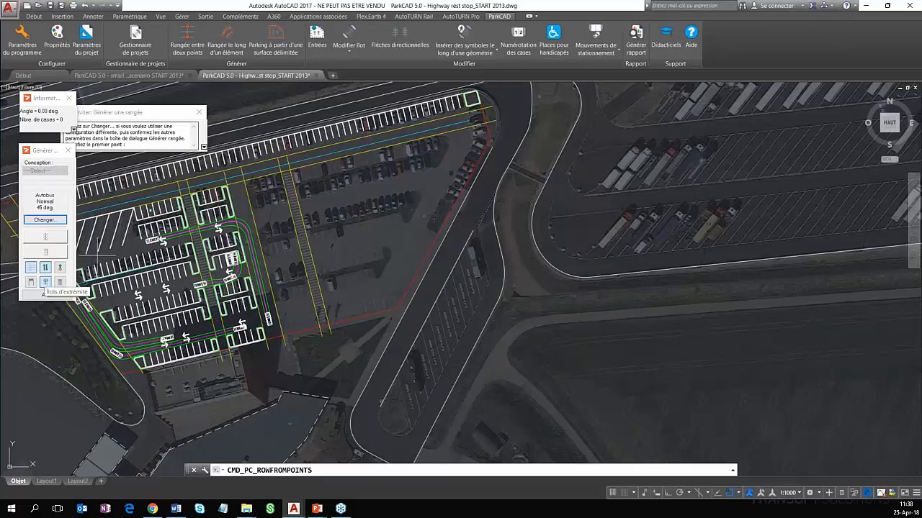
Generate a one-sided bus row from the north end of the bus strip's west edge to its southern island
click(473, 231)
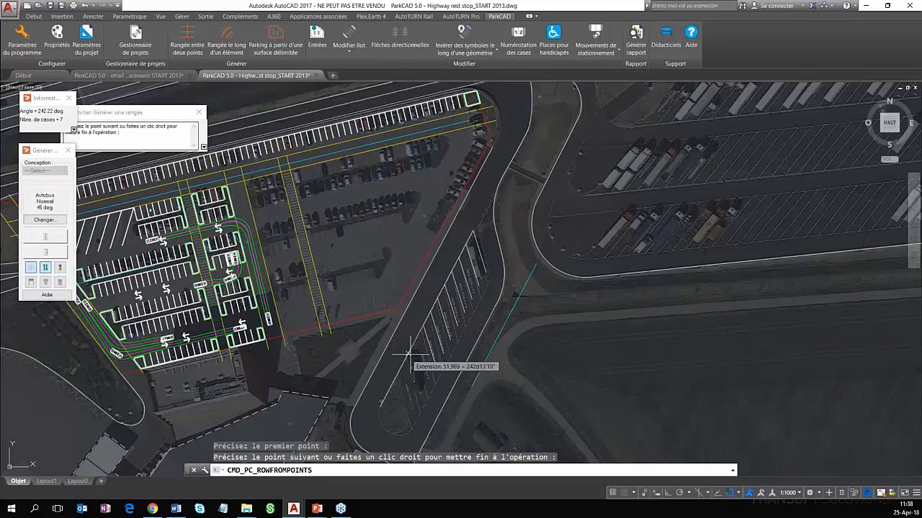
click(47, 285)
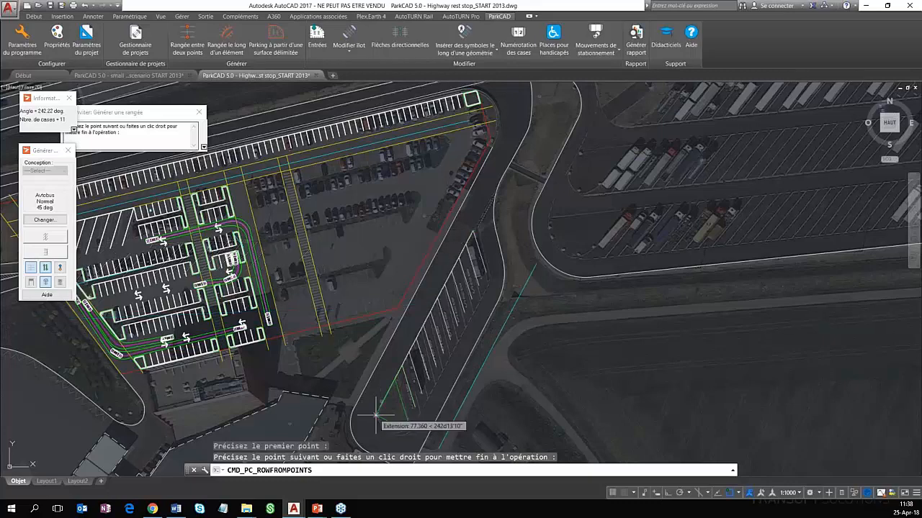
click(376, 416)
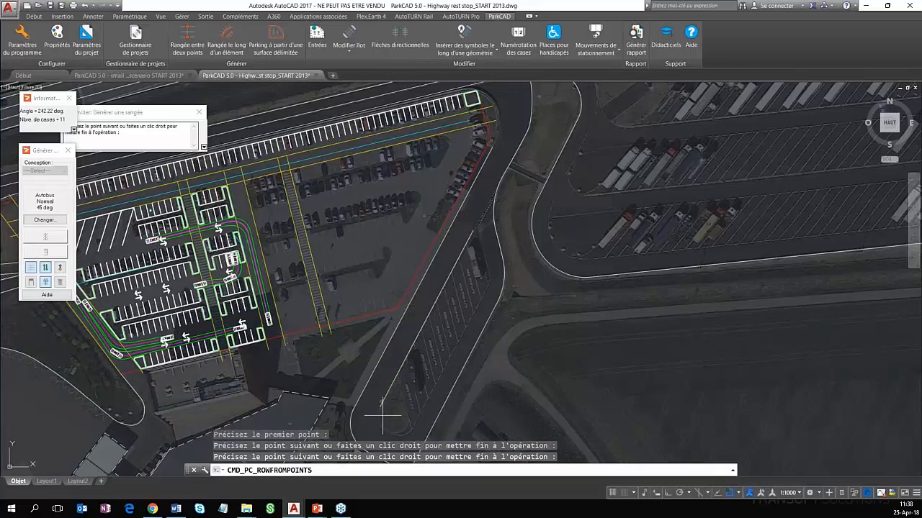
right_click(394, 410)
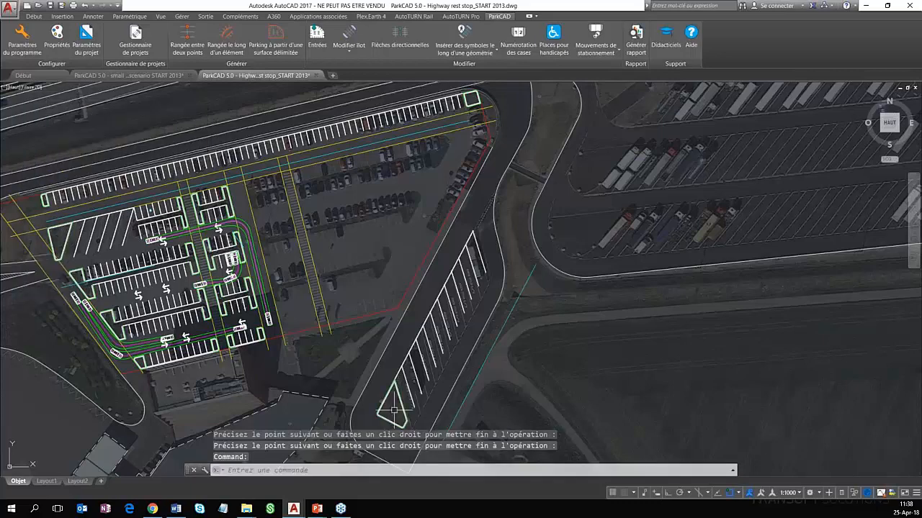
middle_drag(469, 379, 364, 329)
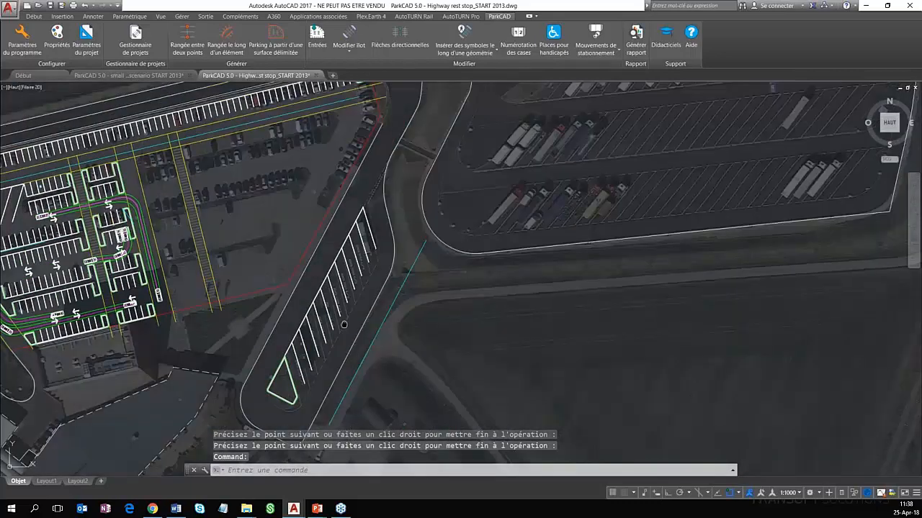
middle_drag(344, 324, 396, 311)
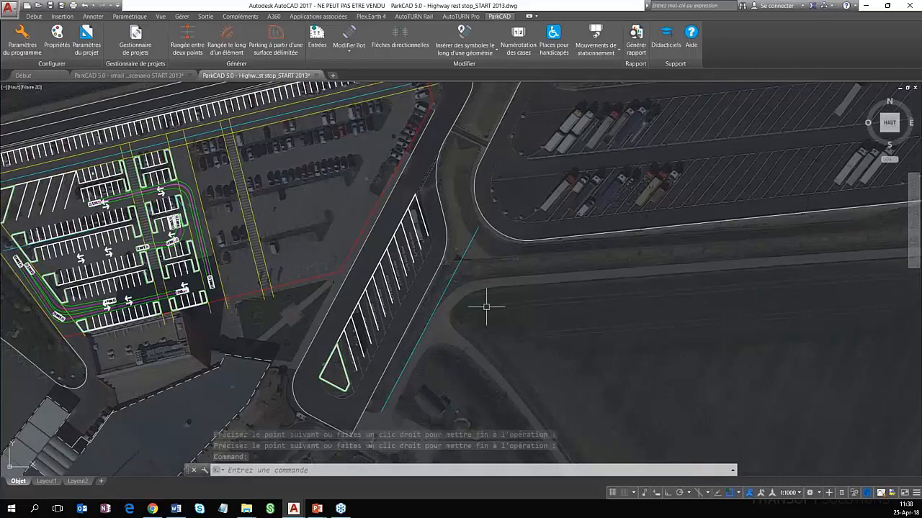
middle_drag(486, 306, 463, 300)
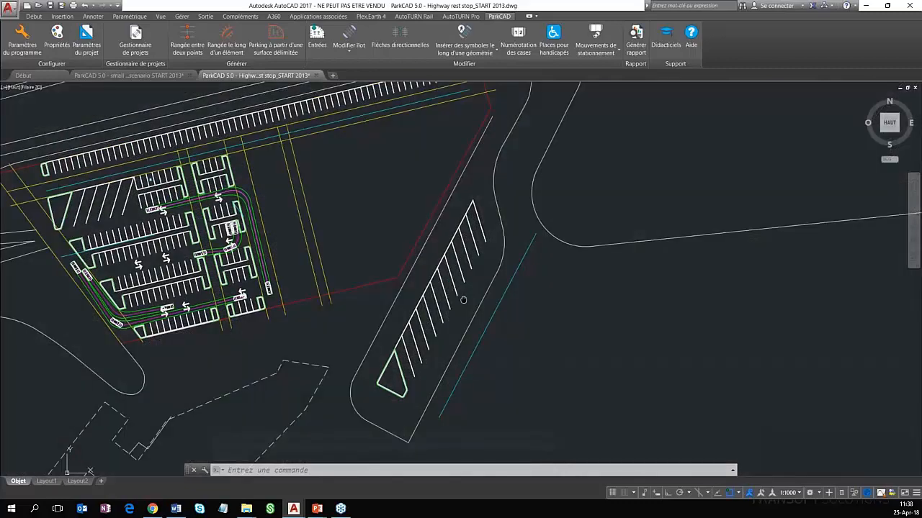
scroll(502, 280, up, 2)
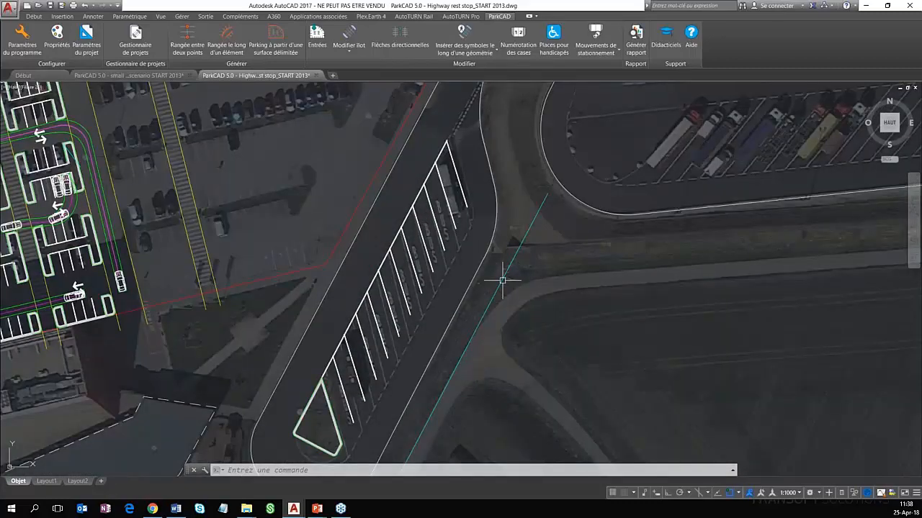
Delete the cyan line beside the bus strip and the bus row generated between two points
click(502, 280)
scroll(502, 281, down, 4)
scroll(504, 288, up, 3)
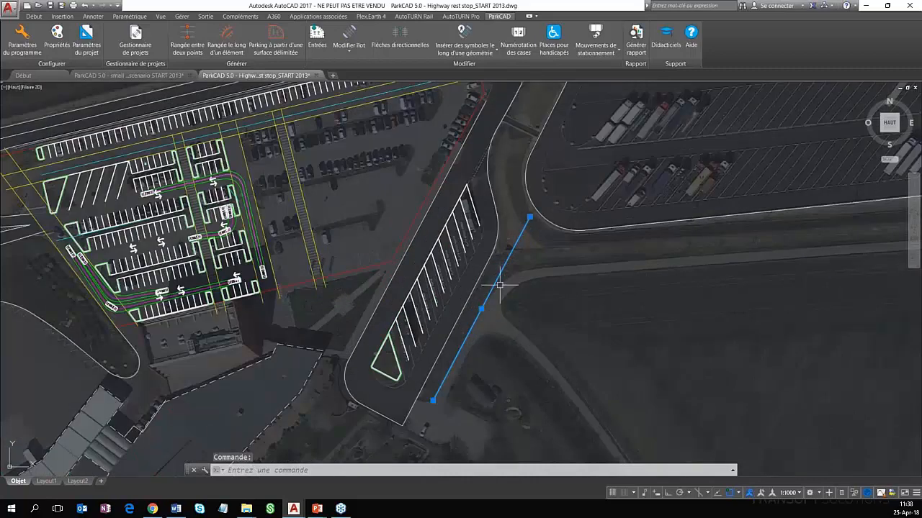
key(Delete)
click(436, 263)
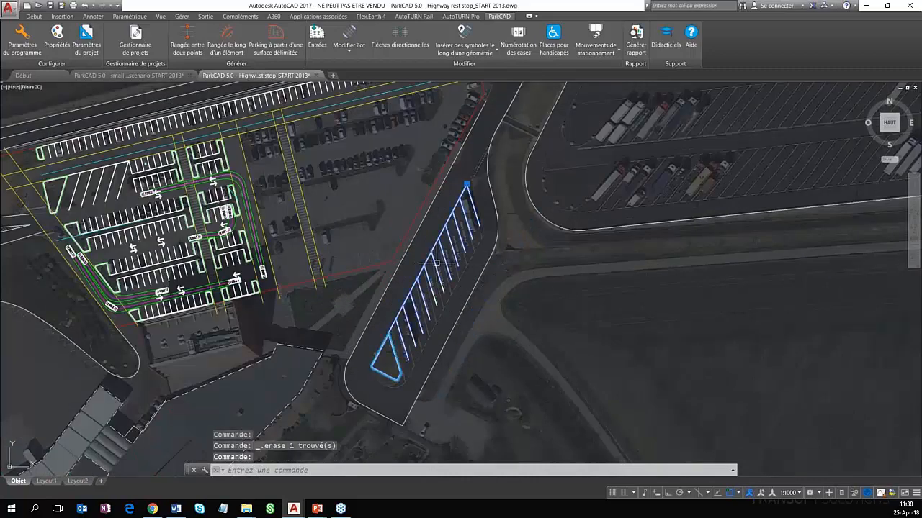
key(Delete)
Generate a row of Avtobus, Normal, 45-degree stalls along the bus strip's existing west edge line, on its east side
scroll(437, 264, up, 2)
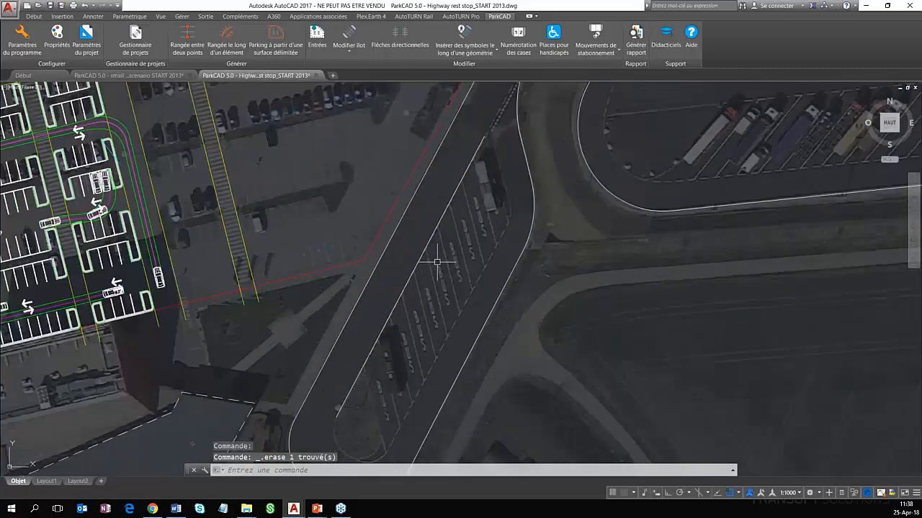
click(237, 46)
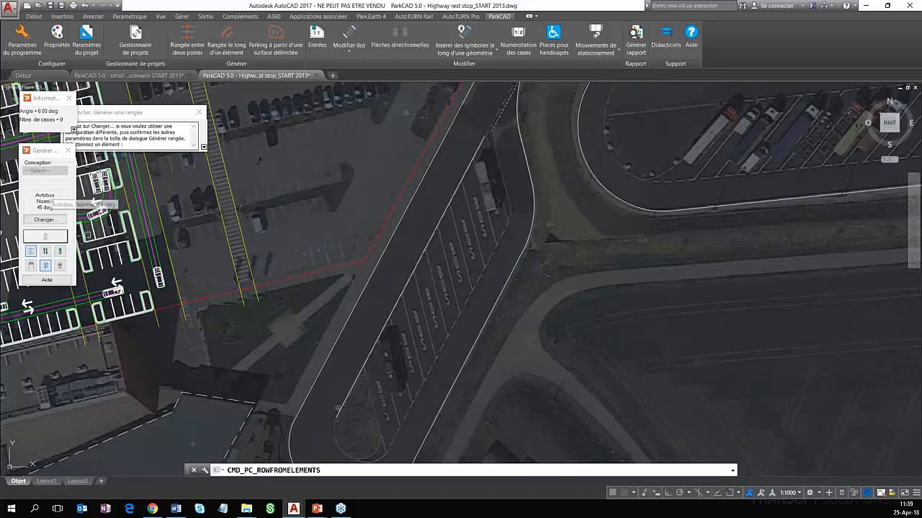
click(45, 264)
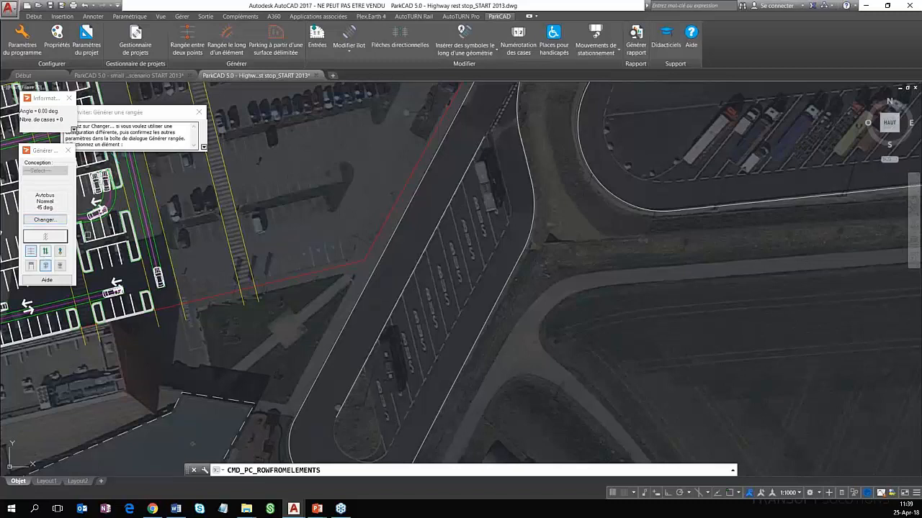
click(414, 271)
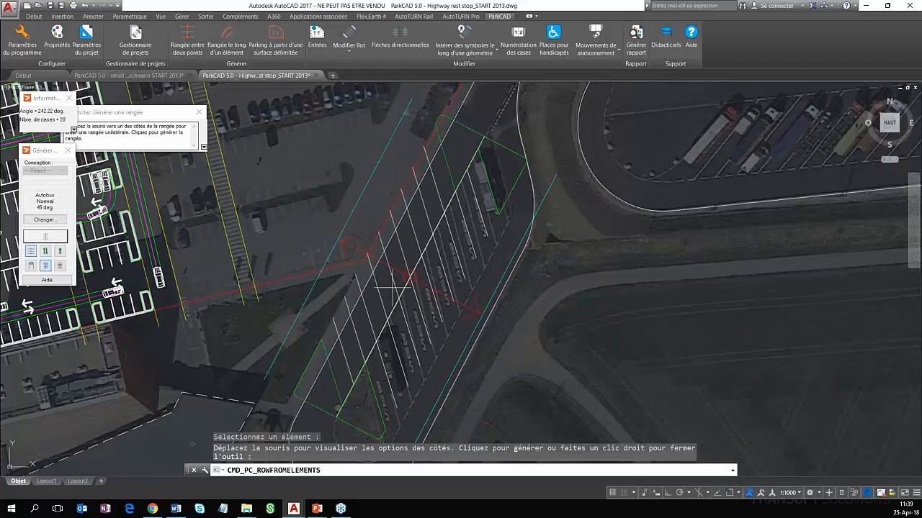
click(431, 306)
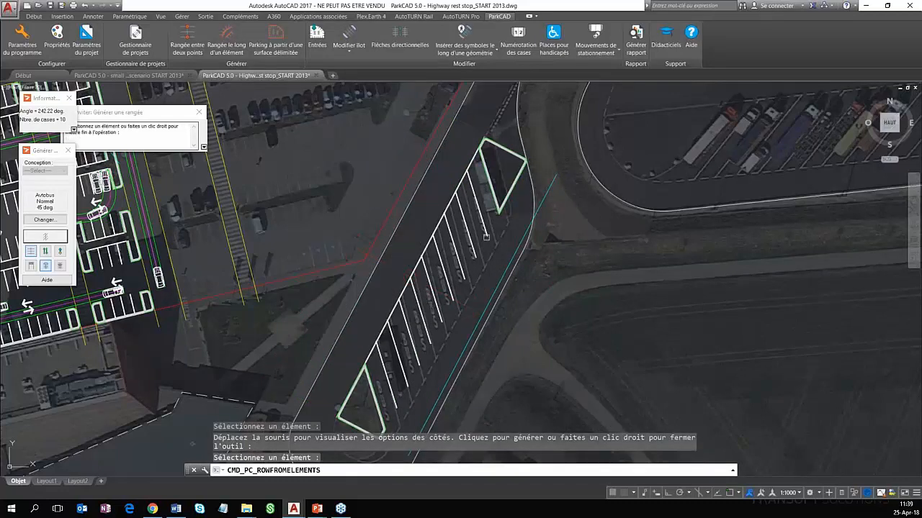
right_click(504, 246)
middle_drag(504, 246, 454, 229)
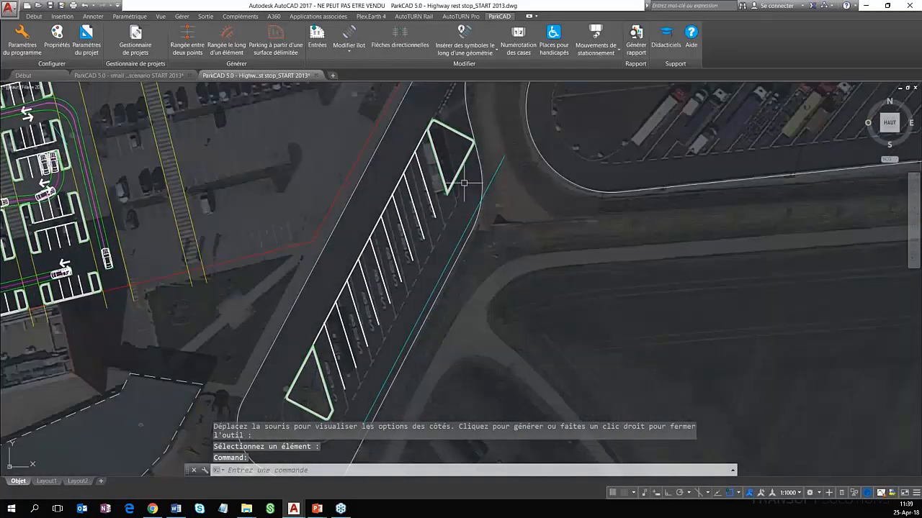
Hide the end island at the north end of the new bus row and apply the change
click(461, 164)
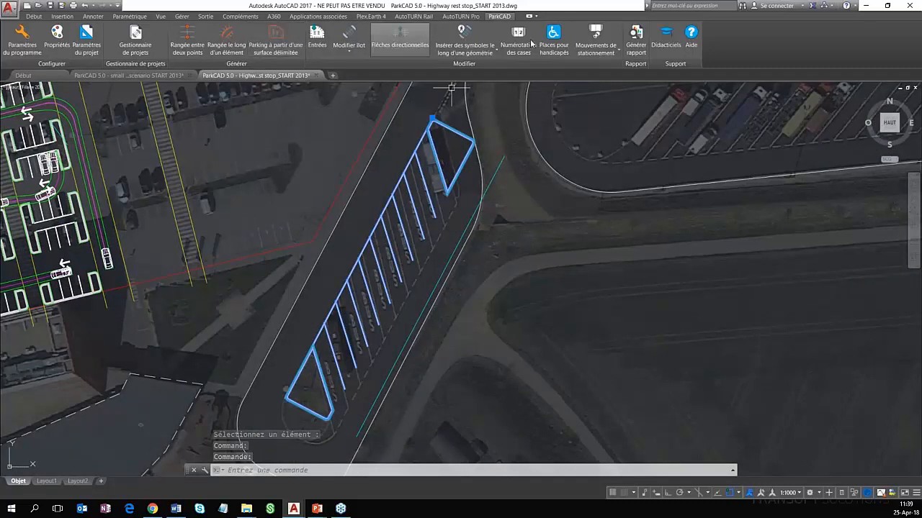
click(354, 35)
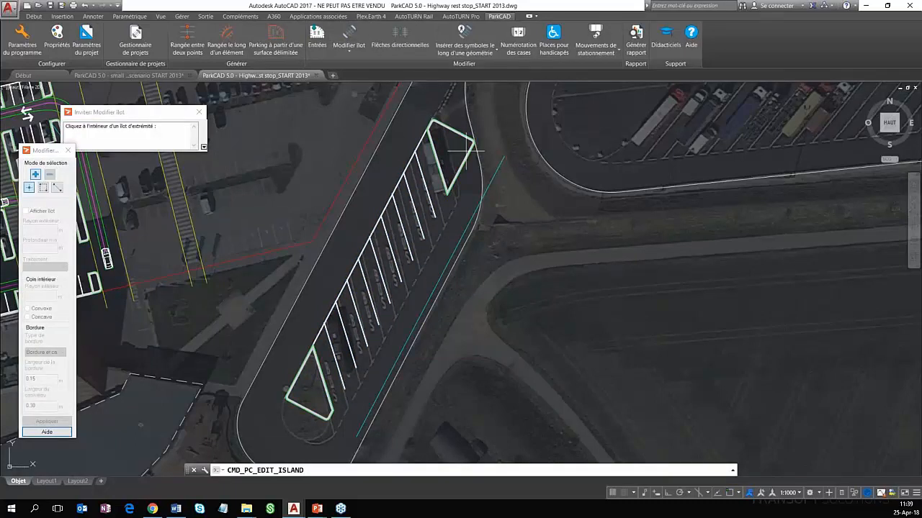
click(90, 199)
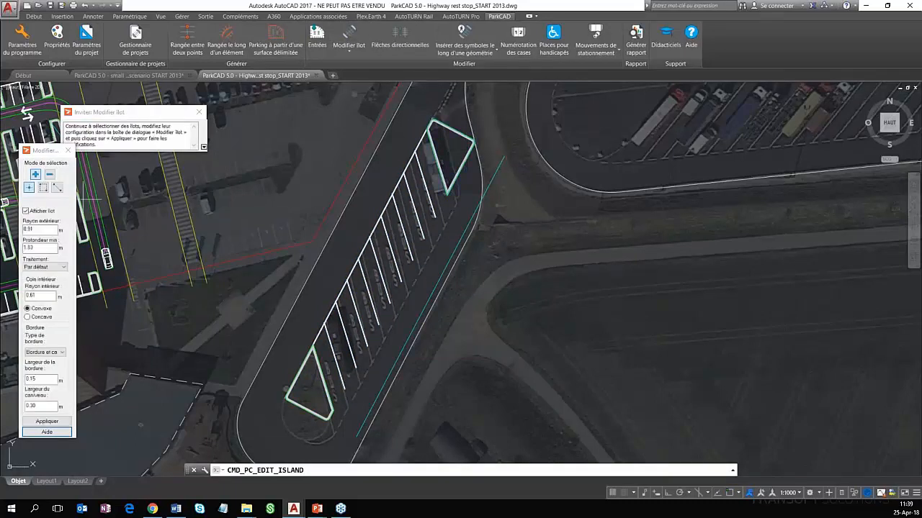
click(27, 211)
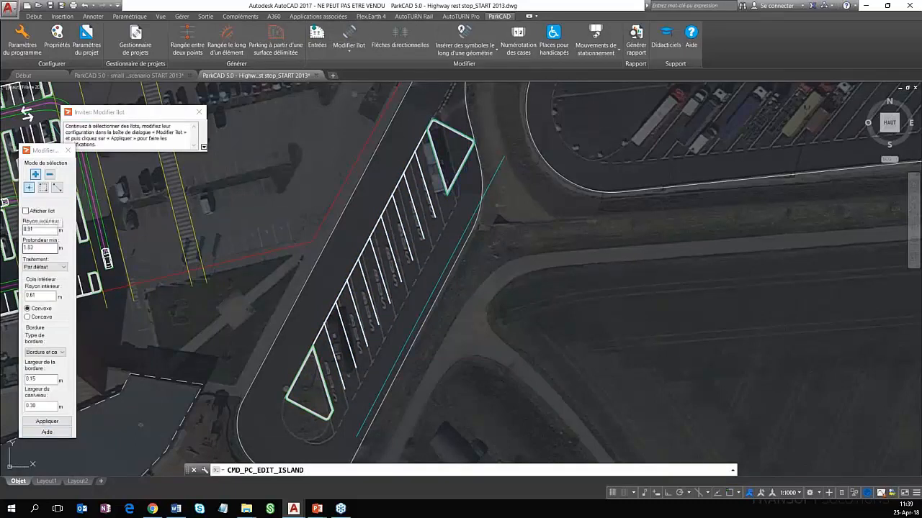
click(47, 422)
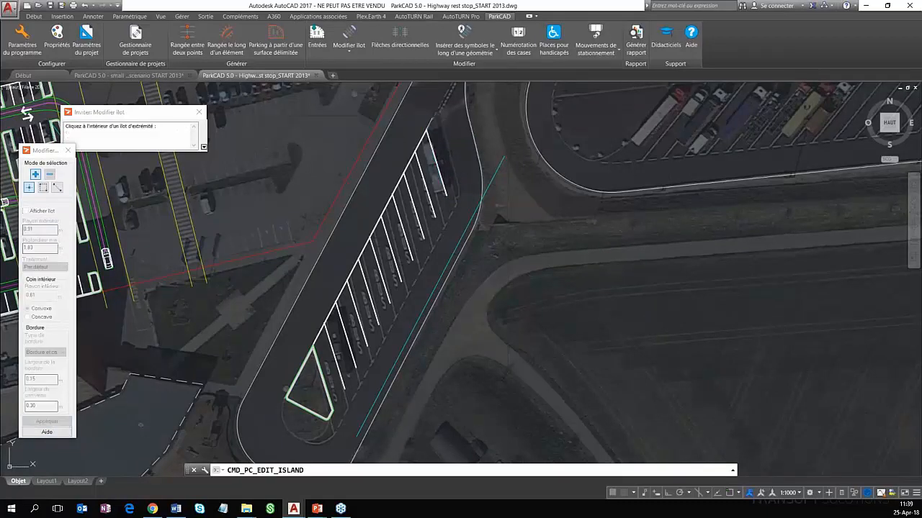
scroll(486, 270, down, 2)
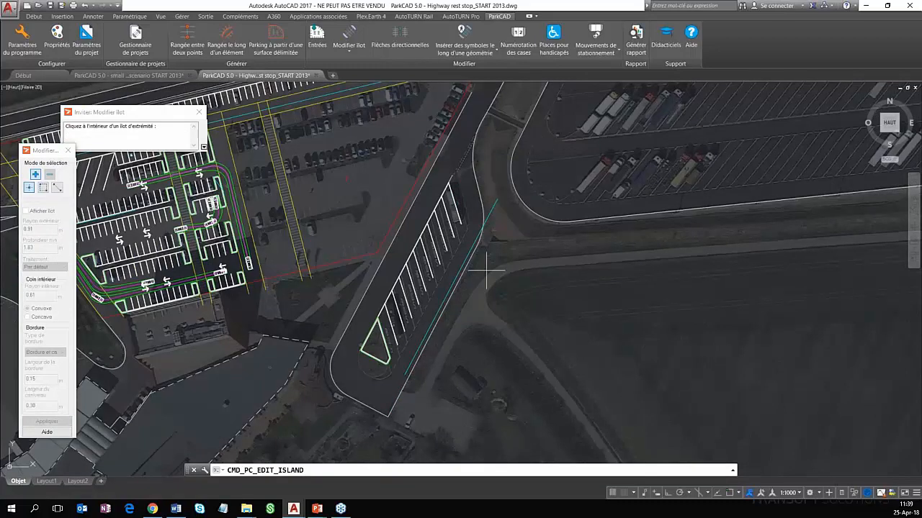
scroll(486, 271, down, 1)
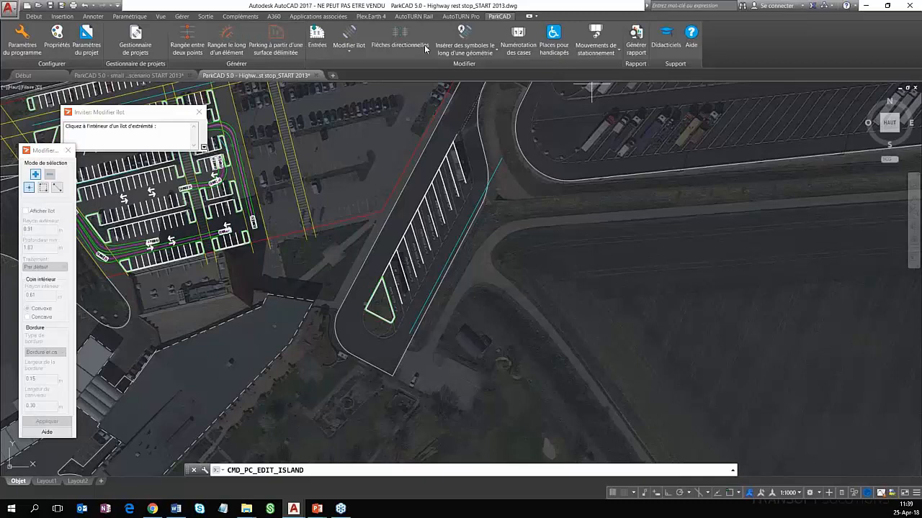
Review the available movement vehicles in the project parameters and confirm with Volkswagen Golf kept
click(100, 51)
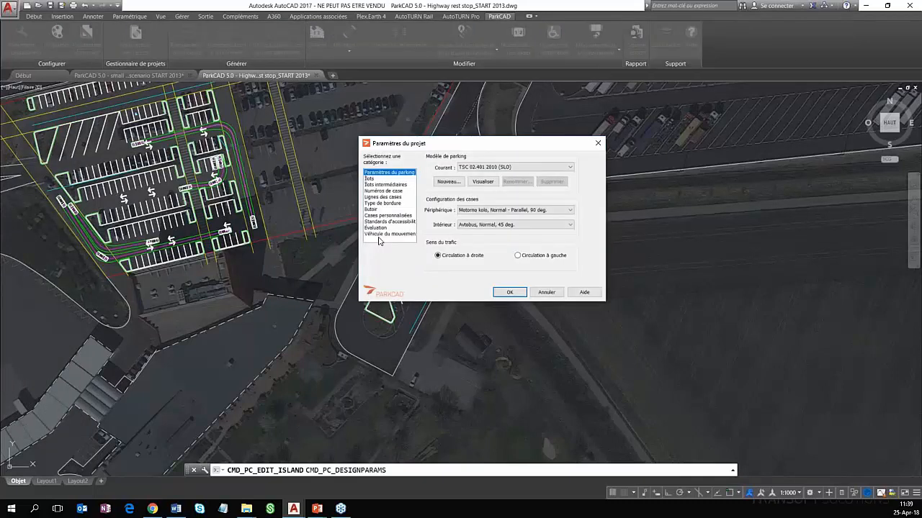
click(386, 234)
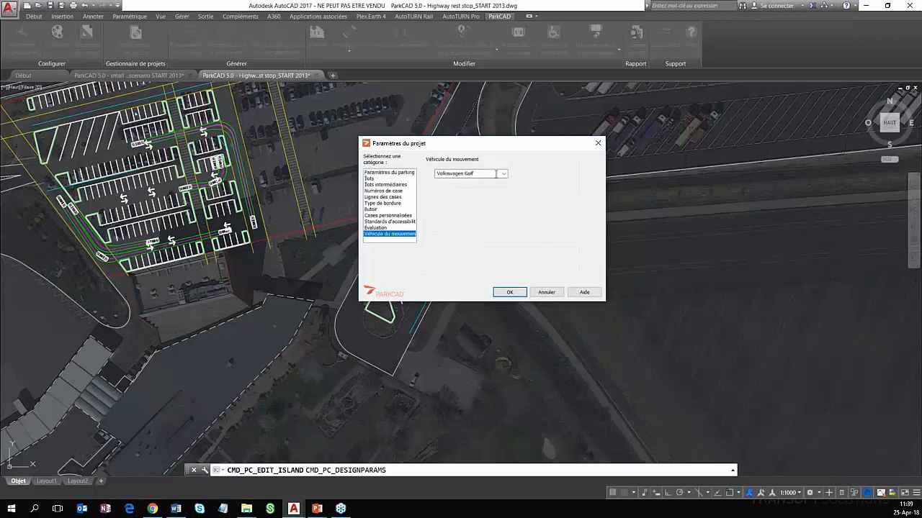
click(472, 174)
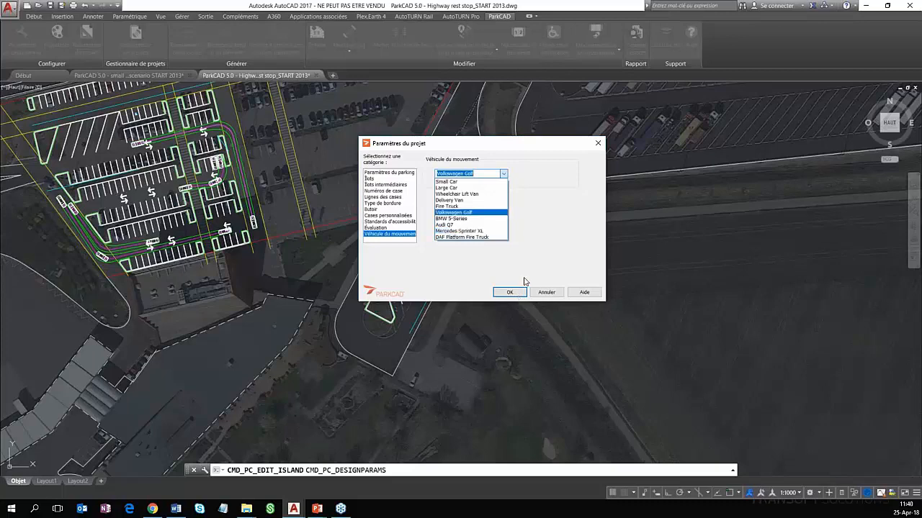
click(525, 281)
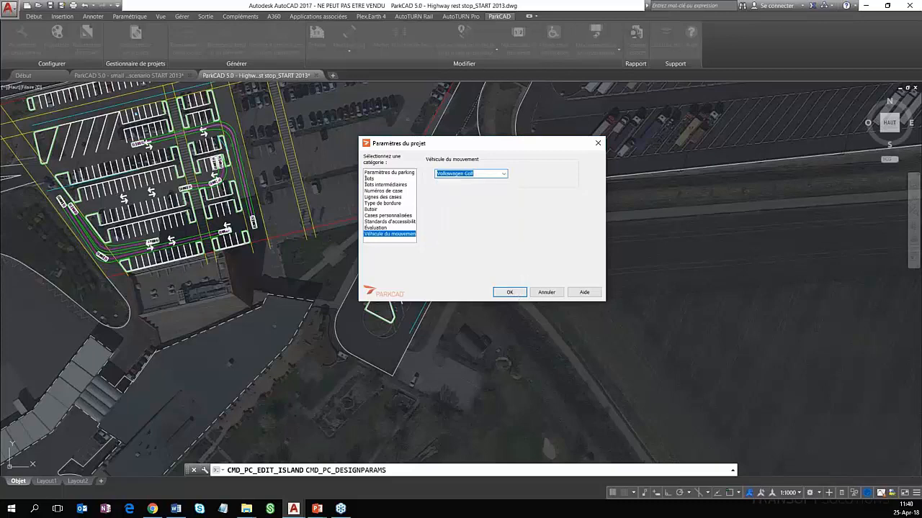
click(511, 292)
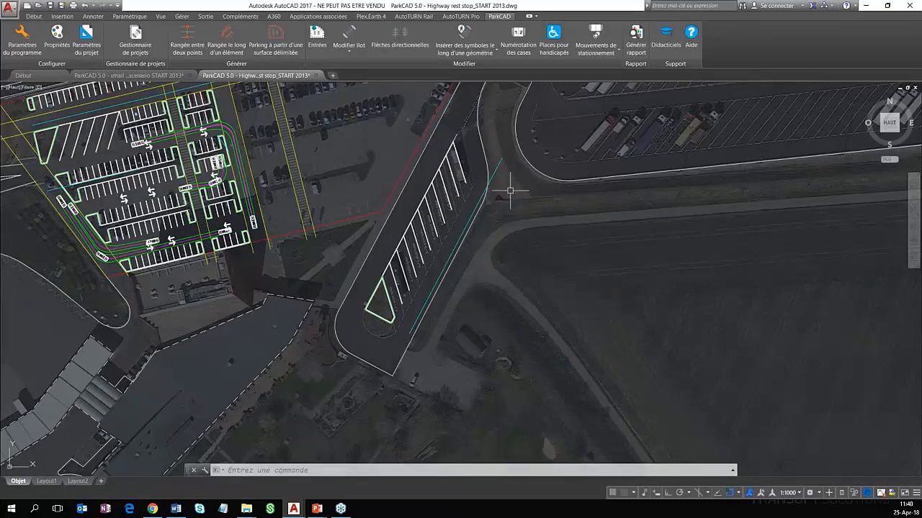
Switch to the Chrome browser and bring up the AutoTURN Online home page with its region selection
scroll(510, 191, up, 1)
scroll(515, 161, up, 1)
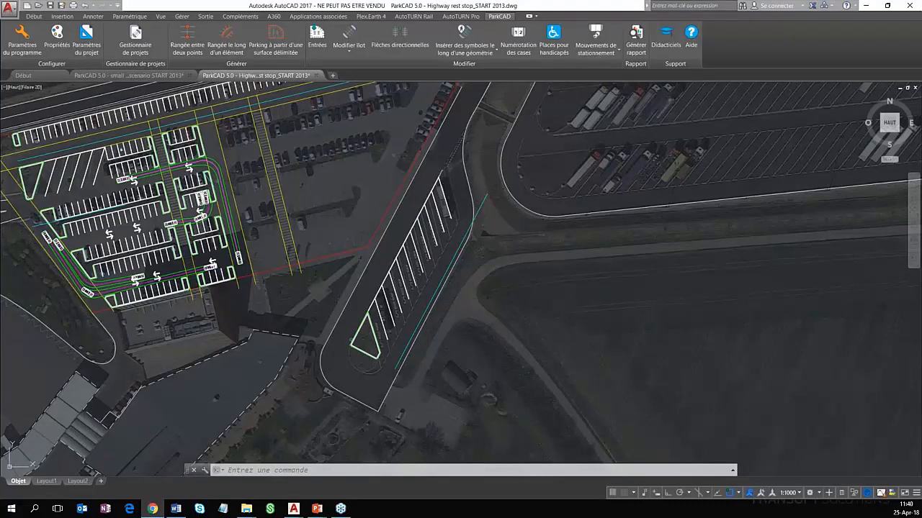
click(153, 508)
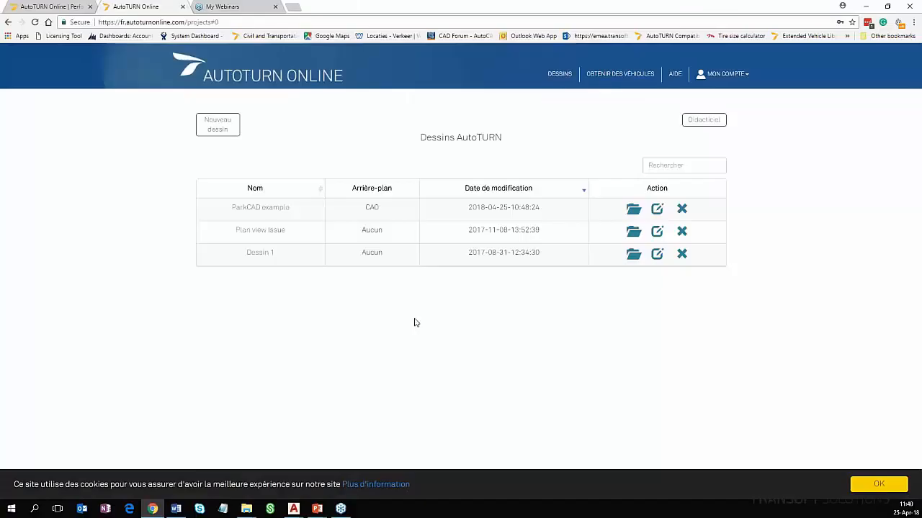
click(69, 8)
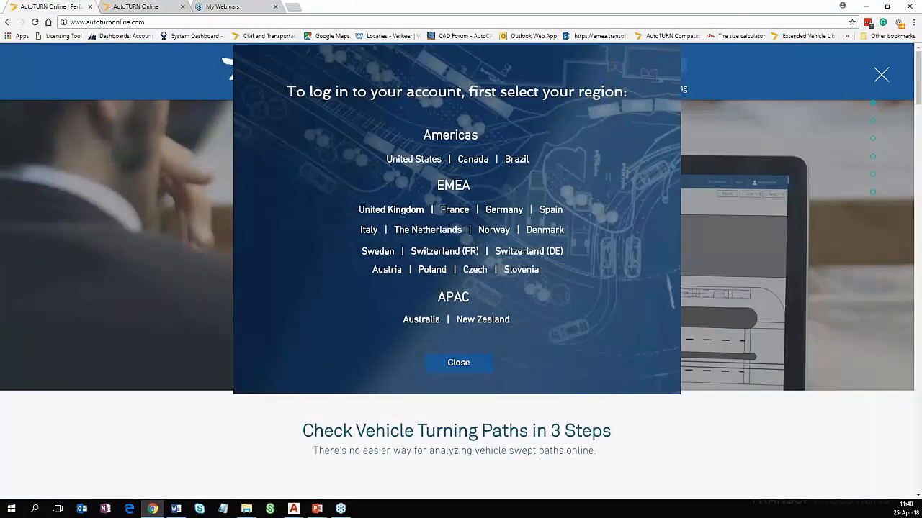
Enter the France region of AutoTURN Online and start a new drawing with an uploaded CAD file as its background
click(454, 209)
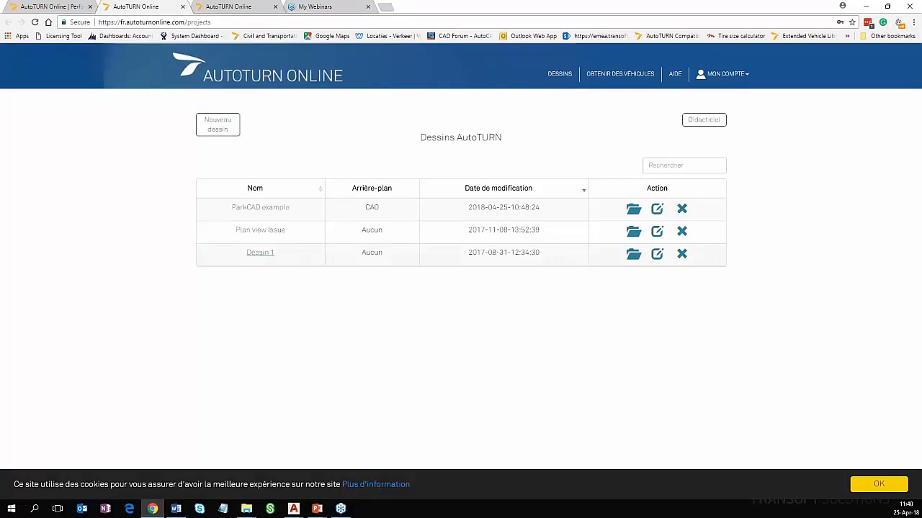
click(217, 124)
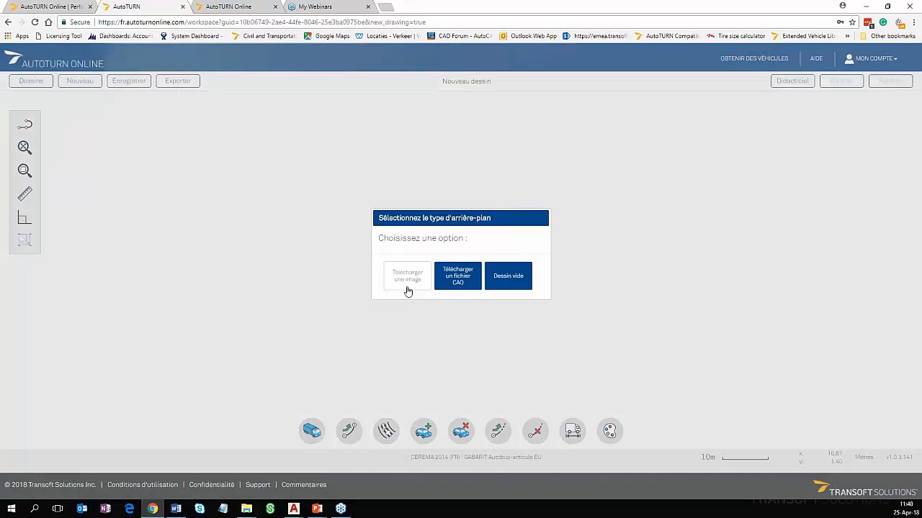
click(466, 279)
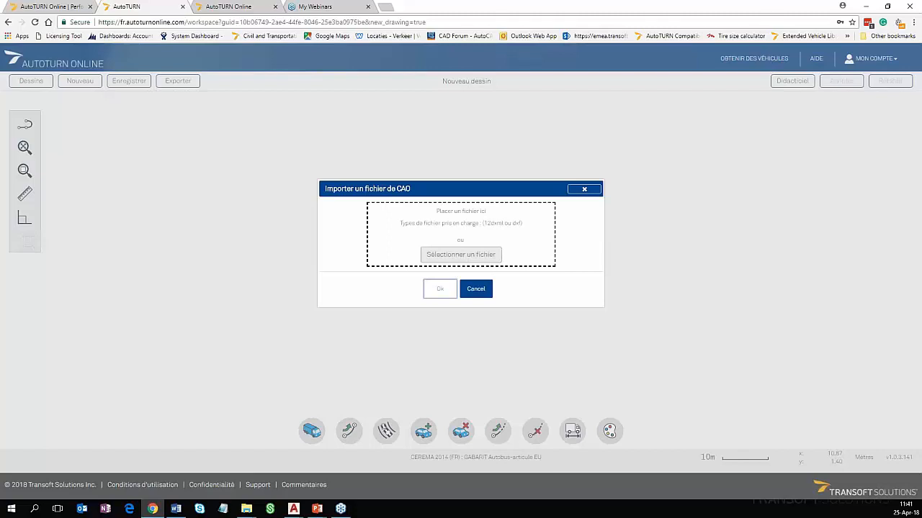
Import "ParkCAD 5.0 - Highway rest stop.dxf" as the drawing background with metres as the DXF unit
click(461, 255)
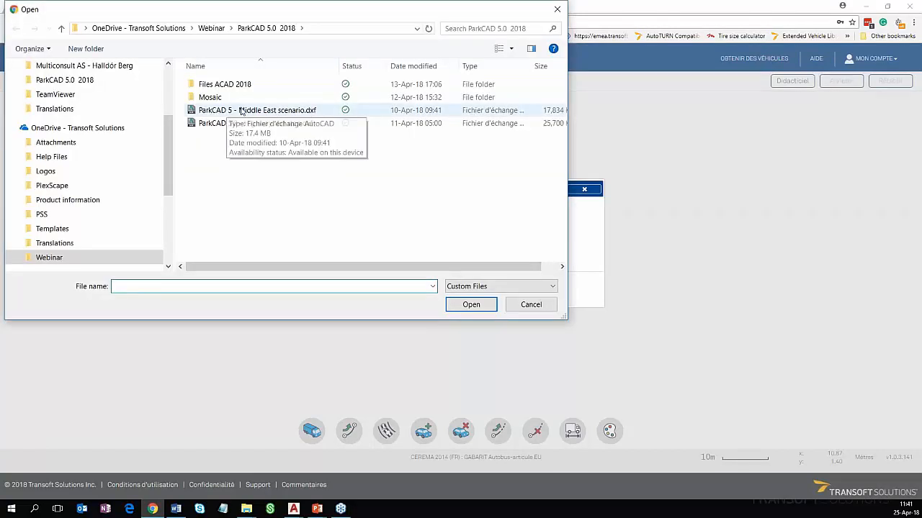
click(243, 111)
click(246, 124)
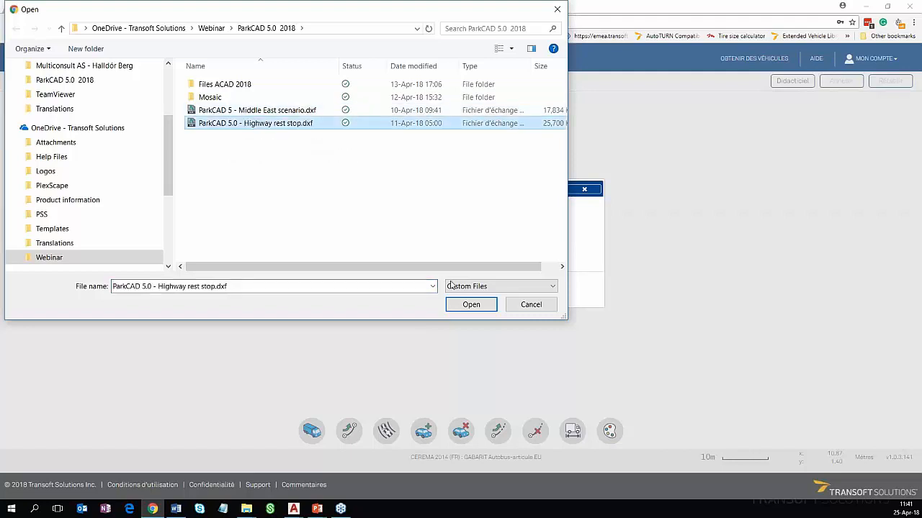
click(470, 306)
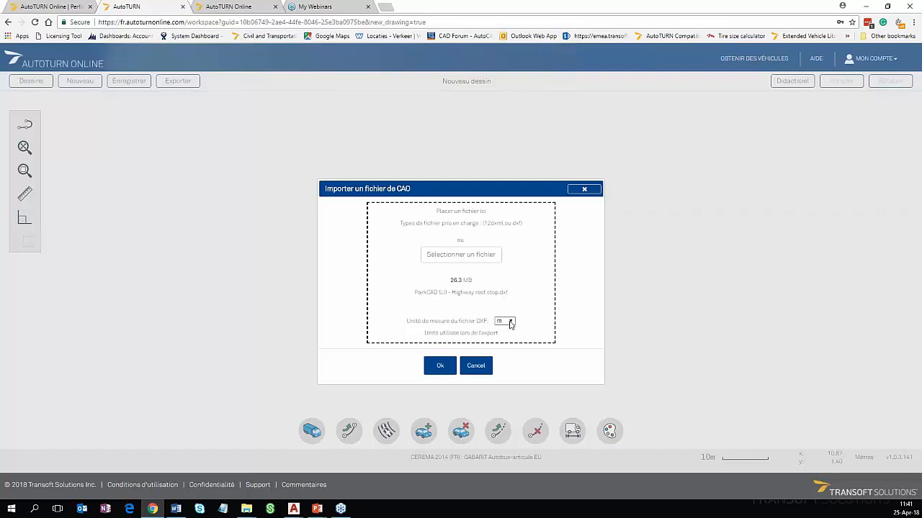
click(442, 367)
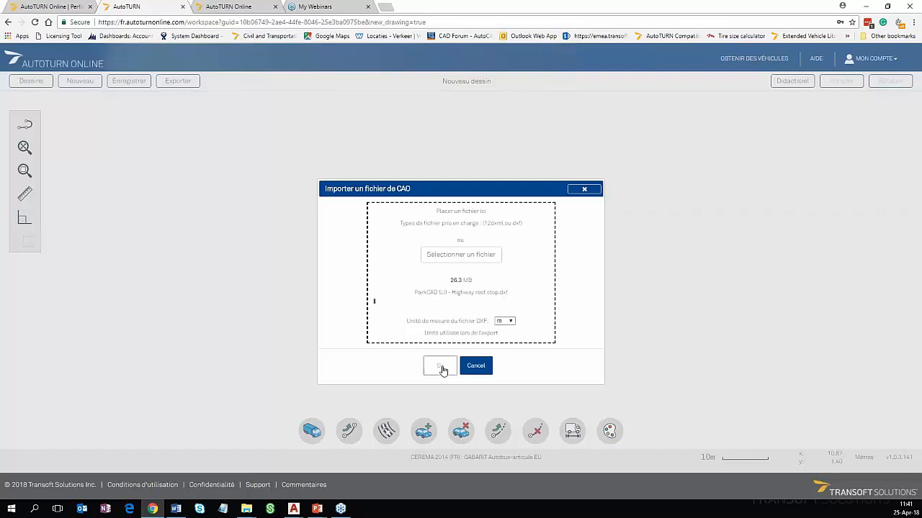
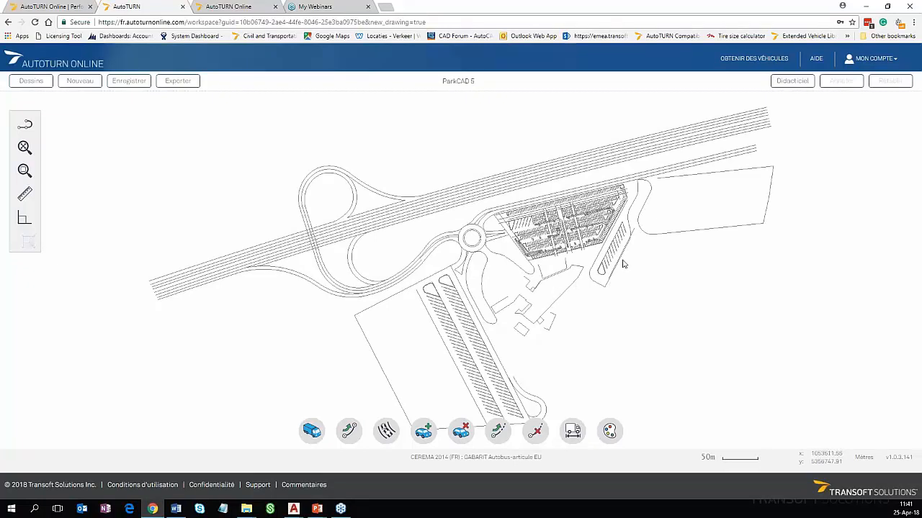
Browse the AutoTURN vehicle library and confirm with the CEREMA 2014 (FR) GABARIT Autobus-articule EU kept as the simulation vehicle
drag(625, 273, 552, 291)
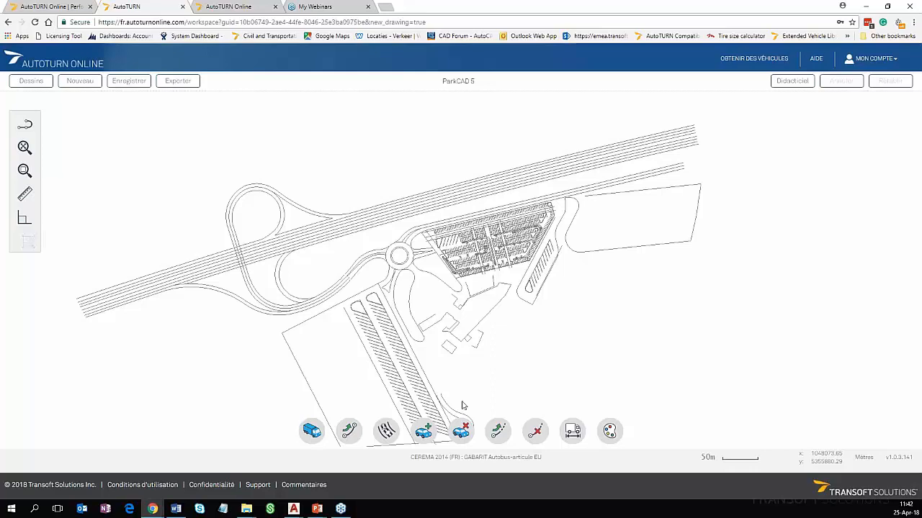
click(312, 430)
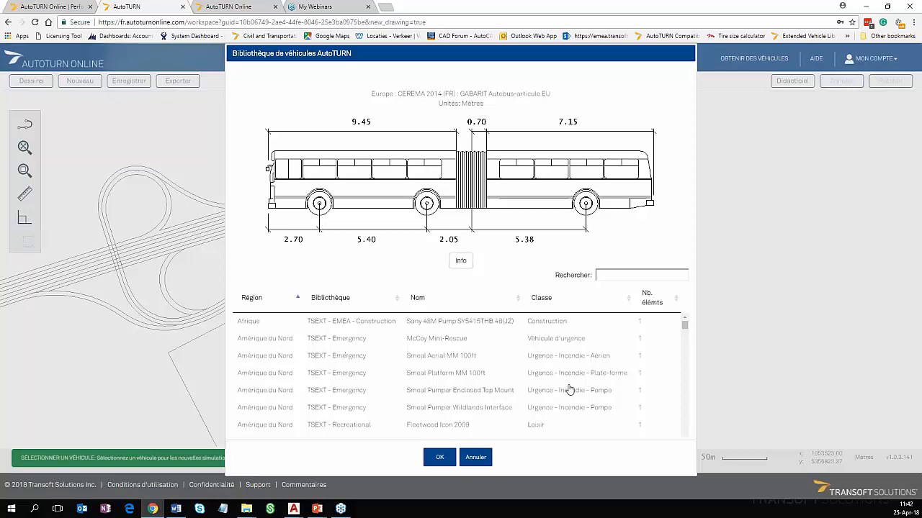
scroll(412, 380, down, 2)
scroll(396, 370, up, 2)
scroll(409, 385, down, 2)
scroll(411, 385, down, 3)
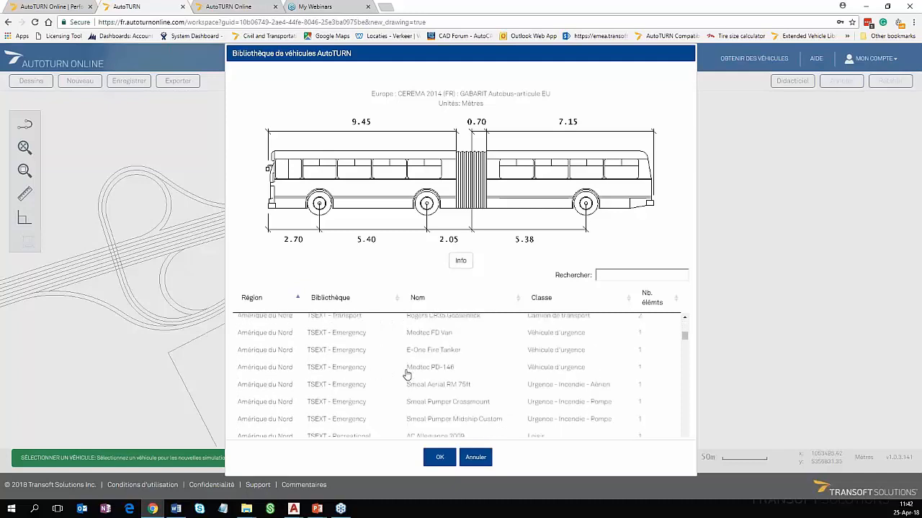
scroll(411, 375, down, 3)
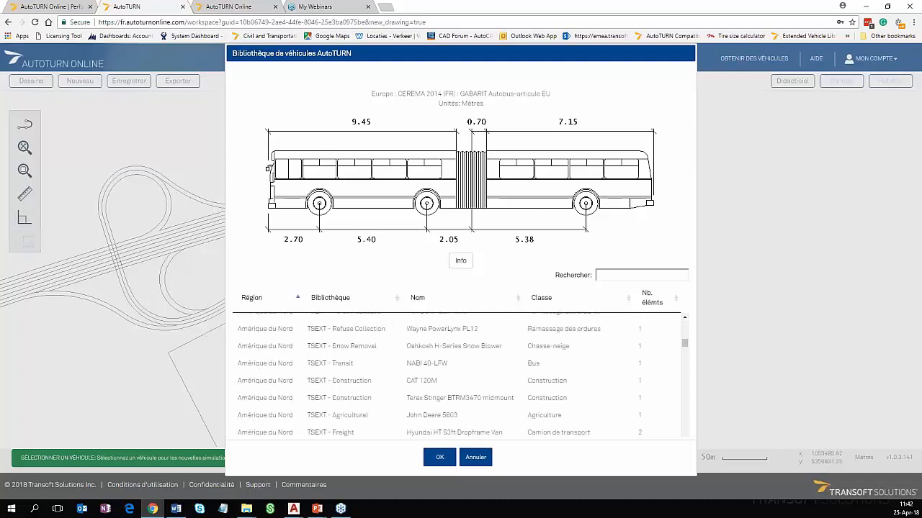
scroll(460, 375, down, 3)
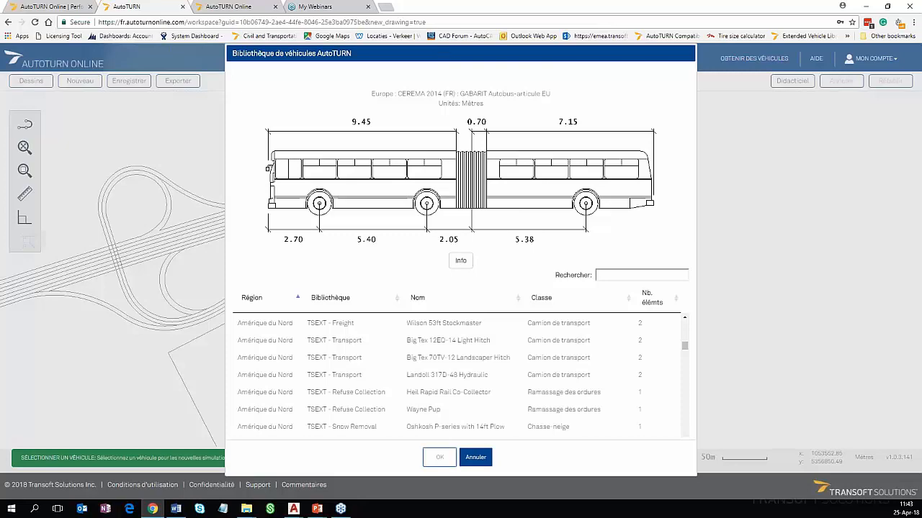
click(439, 457)
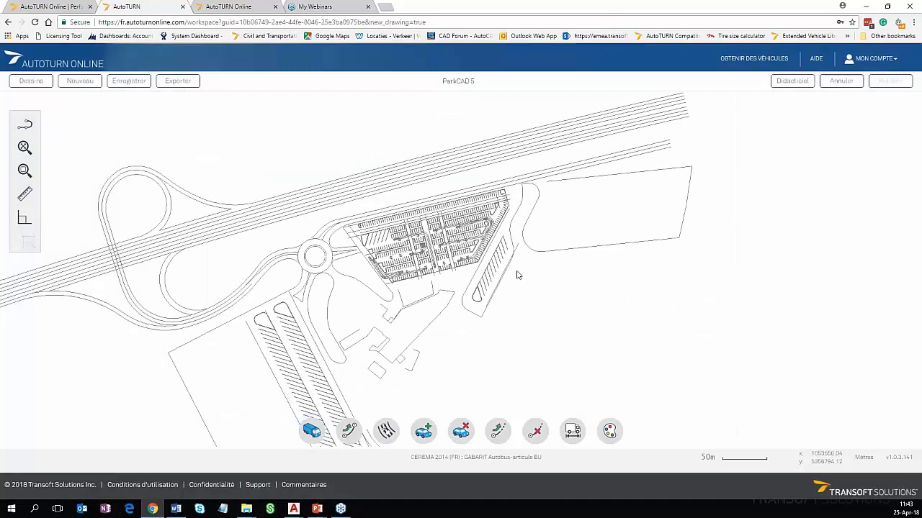
Start a forward curved-path simulation with the articulated bus at the upper end of the lane beside the angled bus stalls, heading down the lane
scroll(516, 274, up, 3)
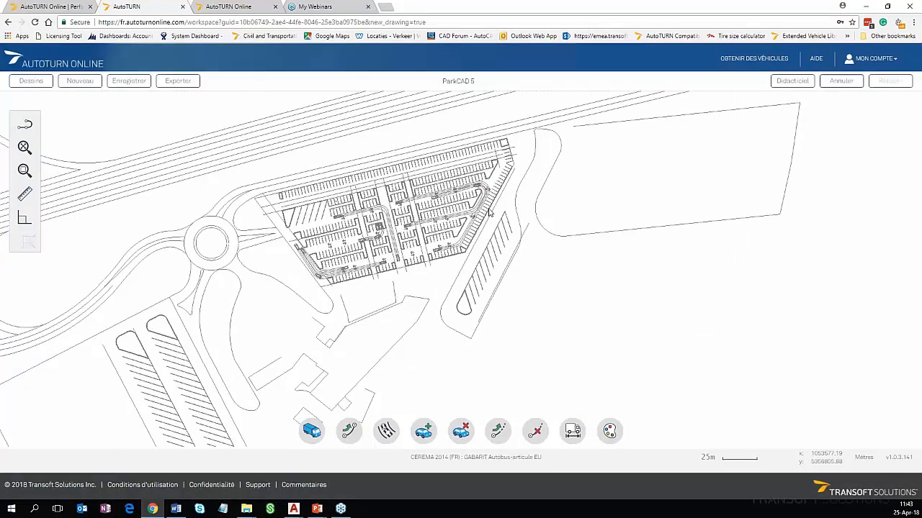
scroll(489, 212, up, 3)
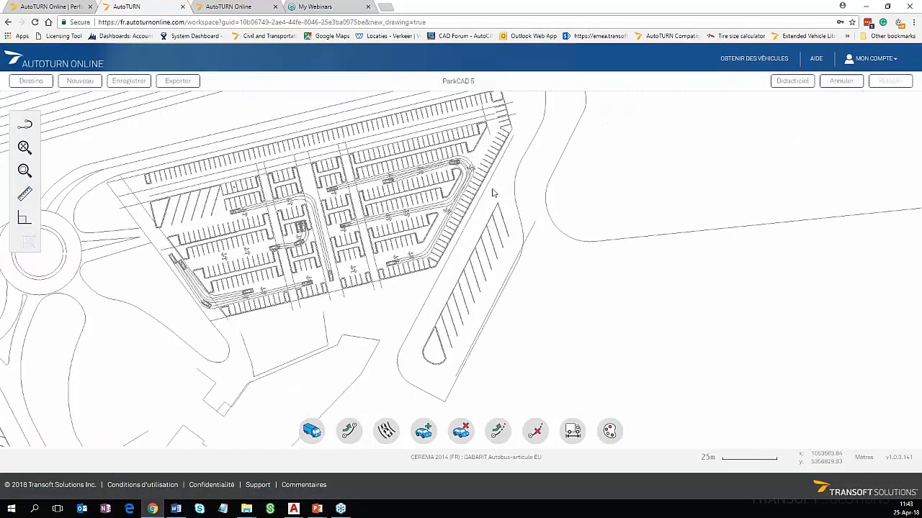
scroll(494, 189, up, 2)
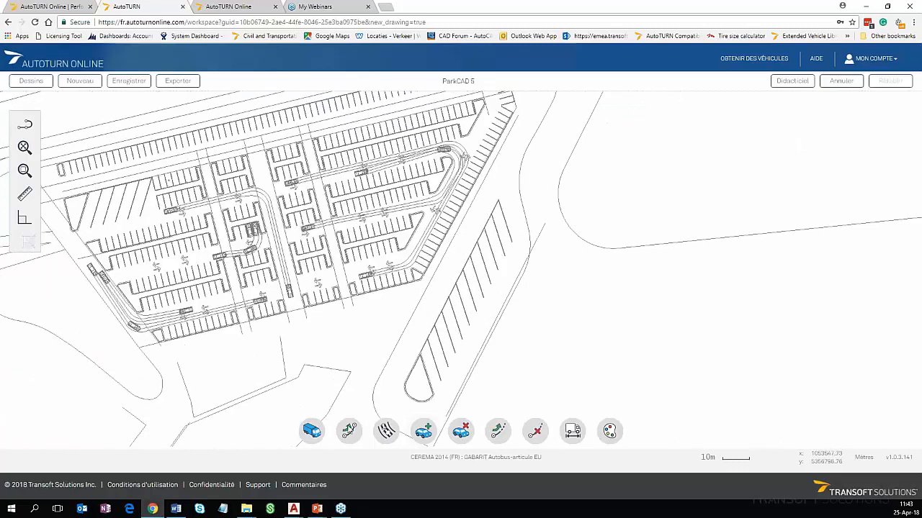
click(350, 430)
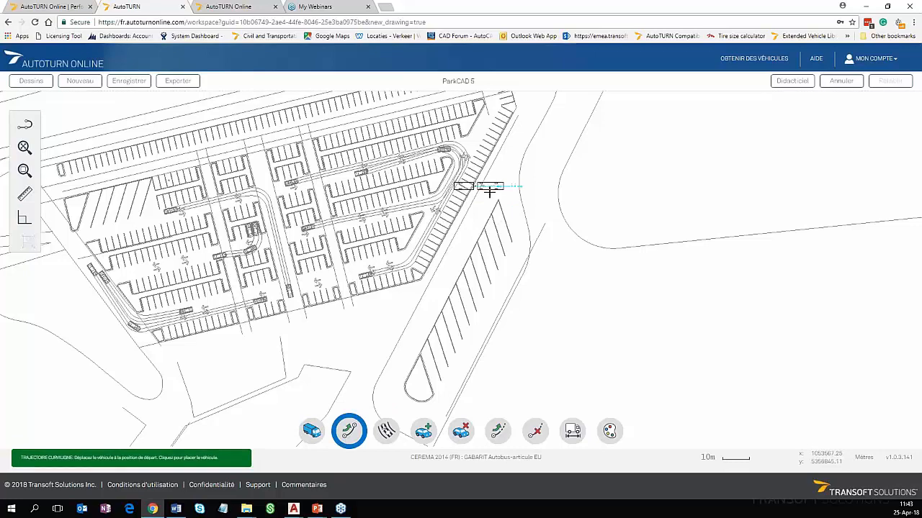
scroll(490, 192, up, 1)
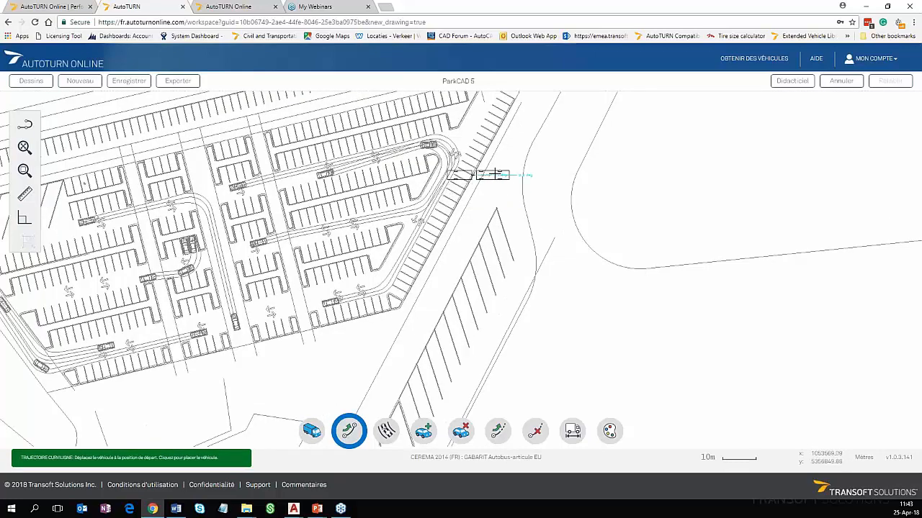
click(493, 175)
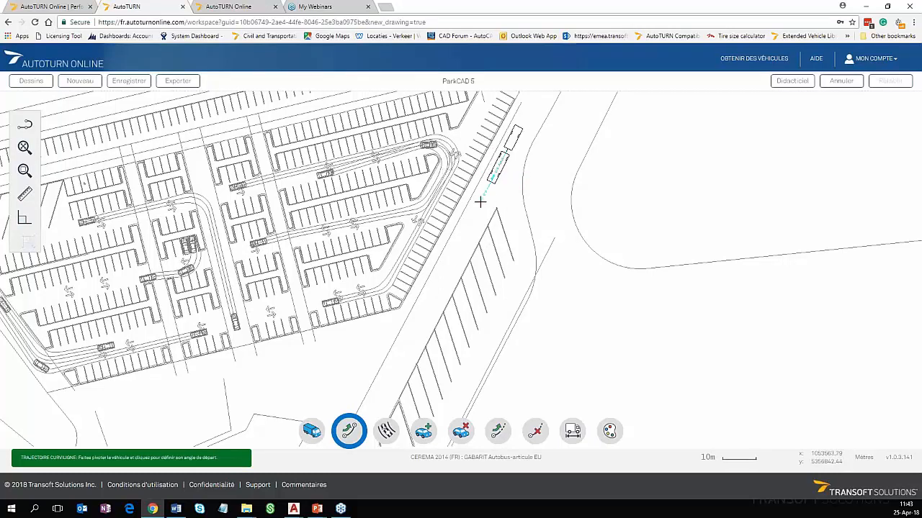
click(459, 265)
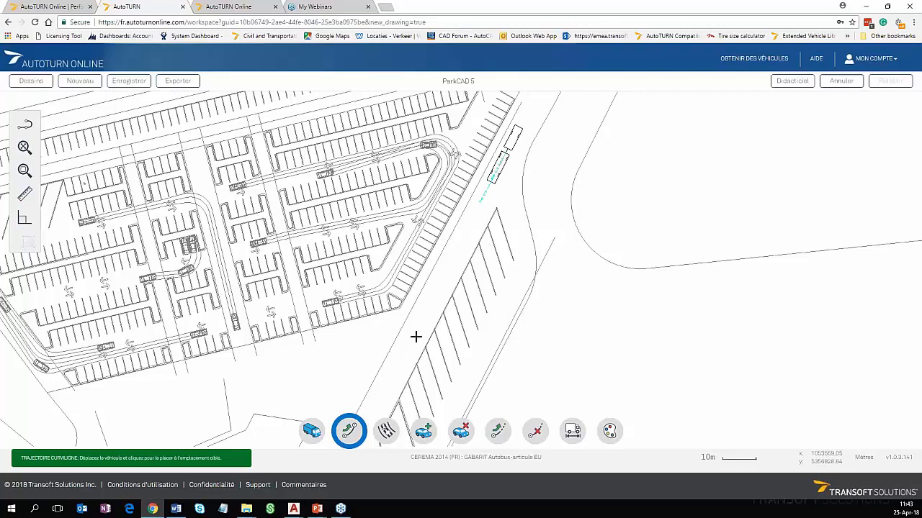
Drive the bus down the entry lane, around the rounded lower end of the bus parking island and back up its far side
click(440, 301)
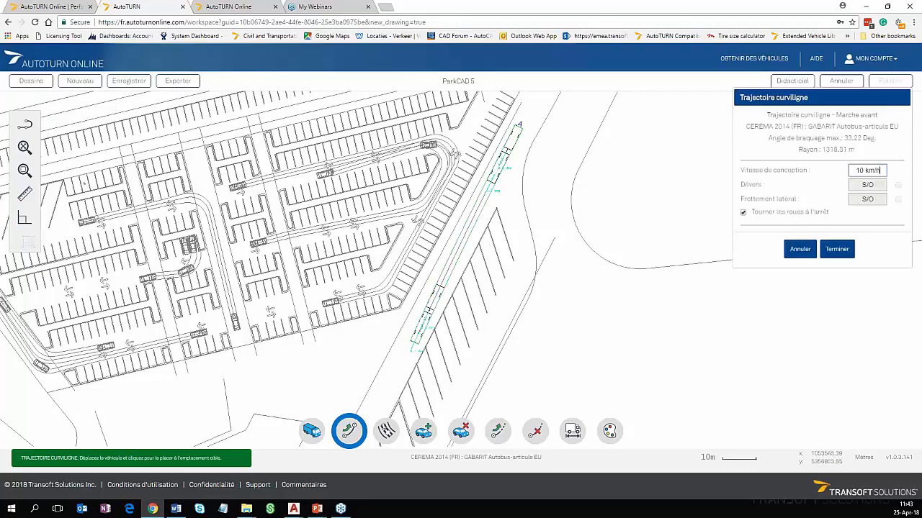
middle_drag(376, 409, 401, 372)
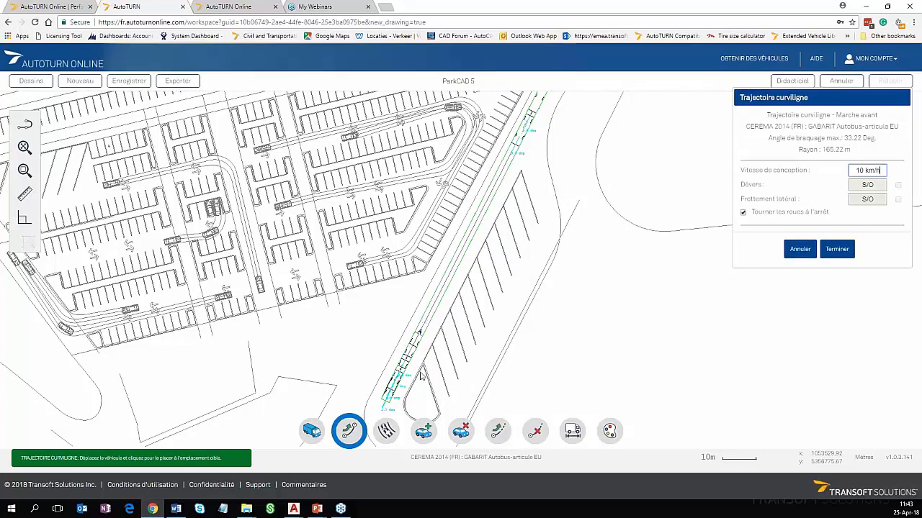
scroll(417, 360, up, 3)
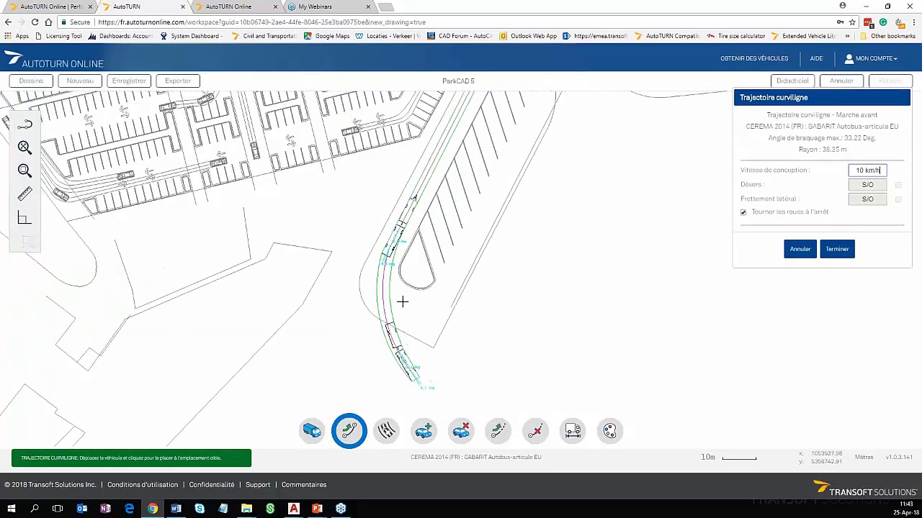
scroll(406, 298, up, 1)
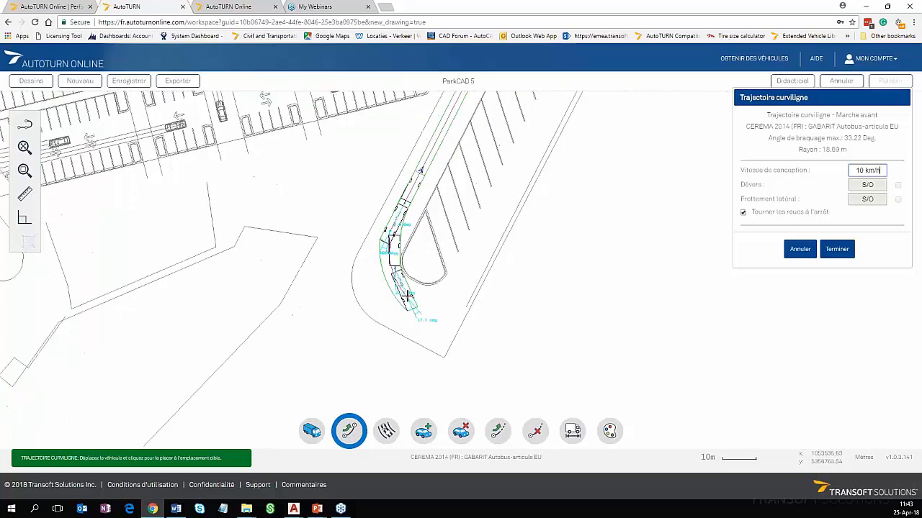
scroll(407, 295, up, 1)
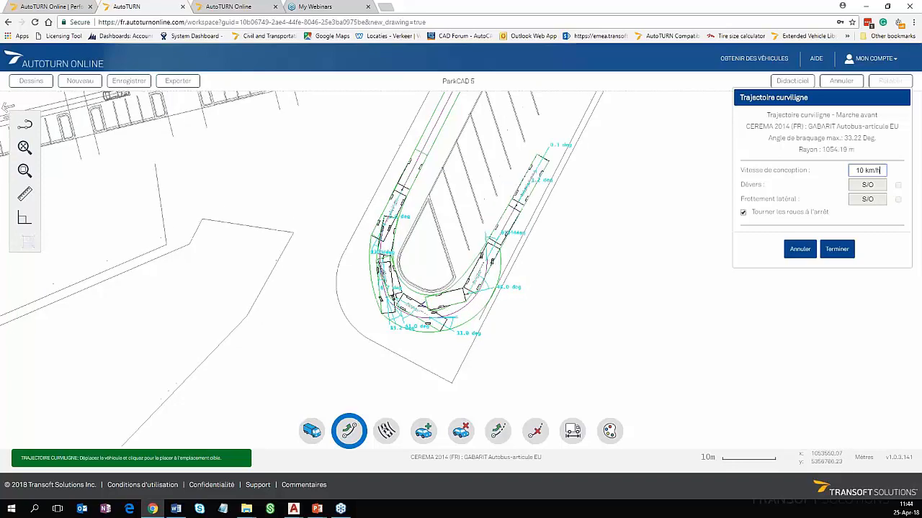
scroll(455, 144, up, 2)
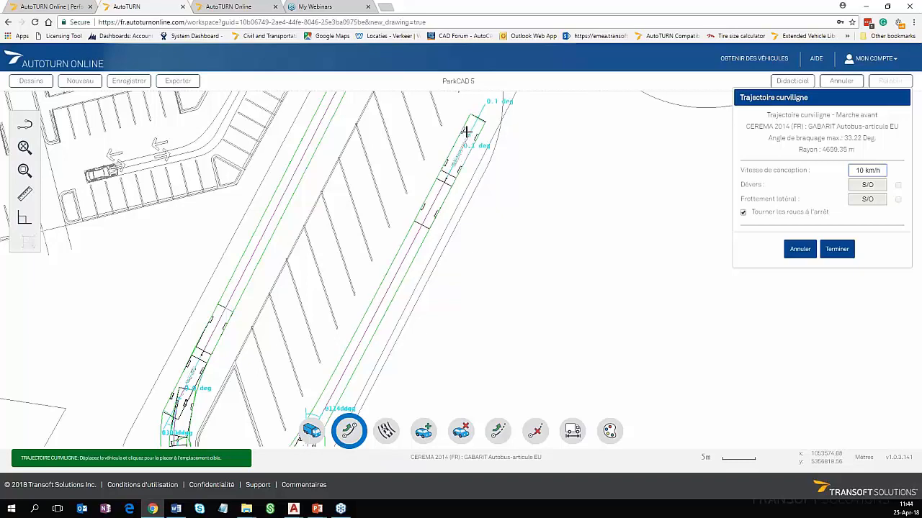
Continue the bus path through the bend at the upper end of the stalls, rejoin the starting lane and finish the simulation
click(468, 129)
scroll(467, 130, up, 1)
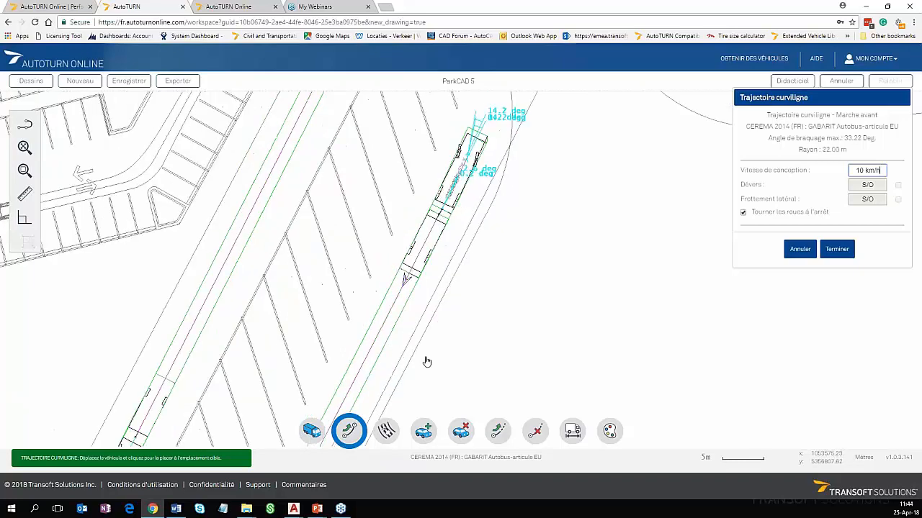
middle_drag(471, 148, 422, 396)
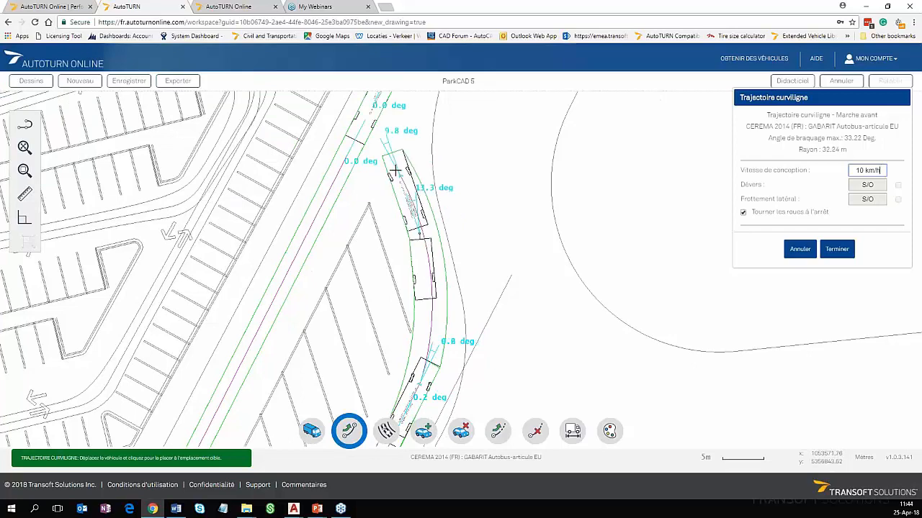
click(407, 148)
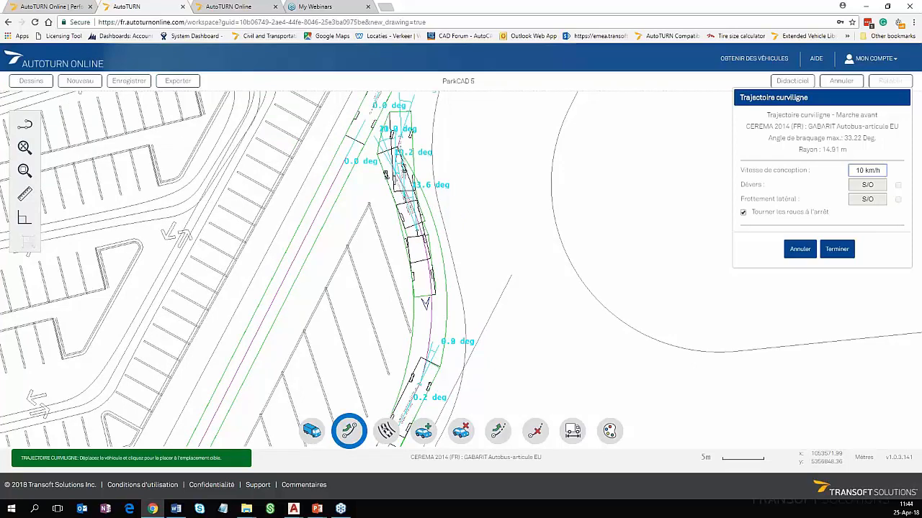
middle_drag(405, 123, 392, 270)
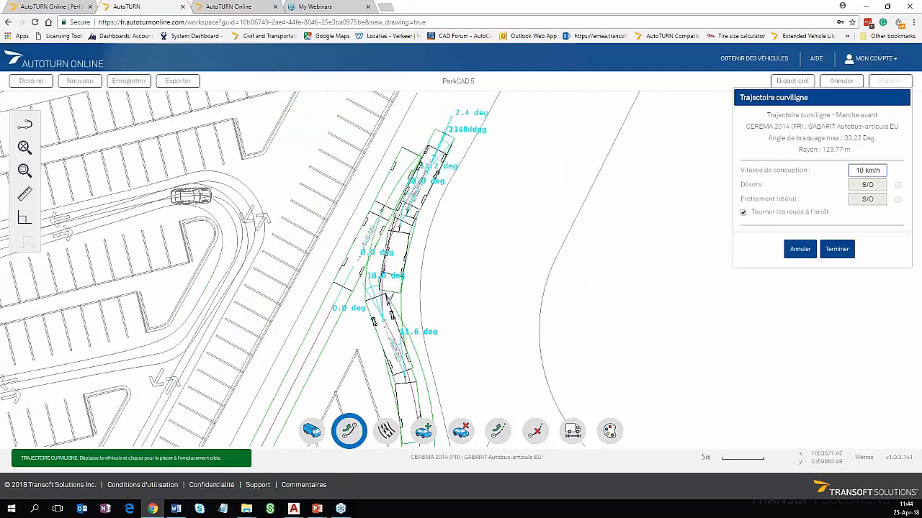
right_click(434, 153)
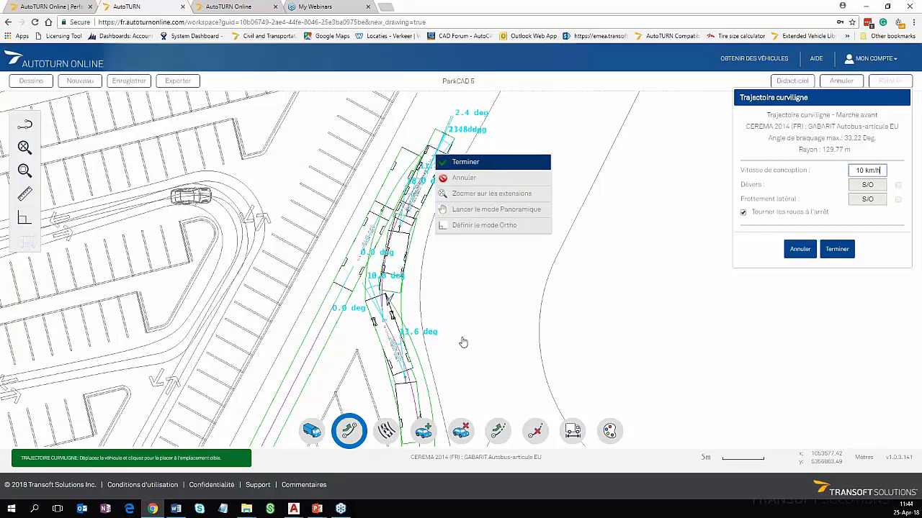
scroll(430, 325, down, 1)
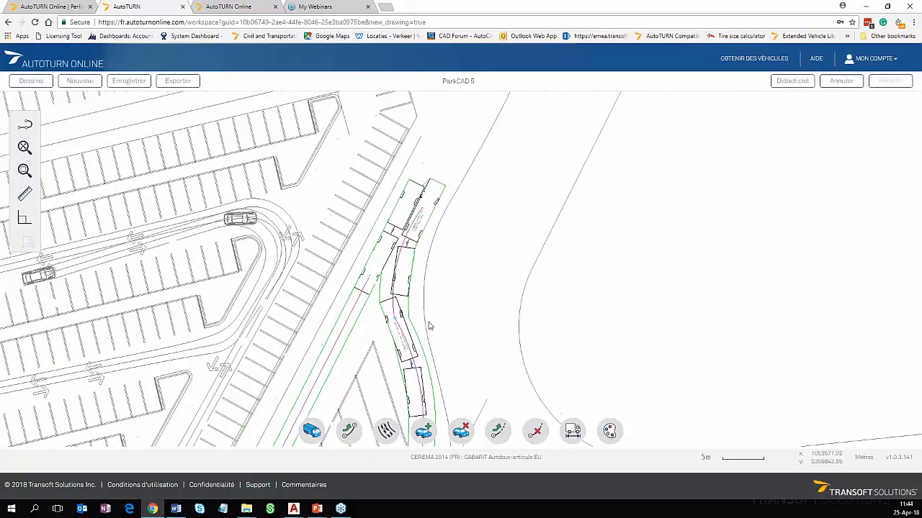
Select the completed bus swept path around the parking island and export it to a DXF file
scroll(430, 325, down, 1)
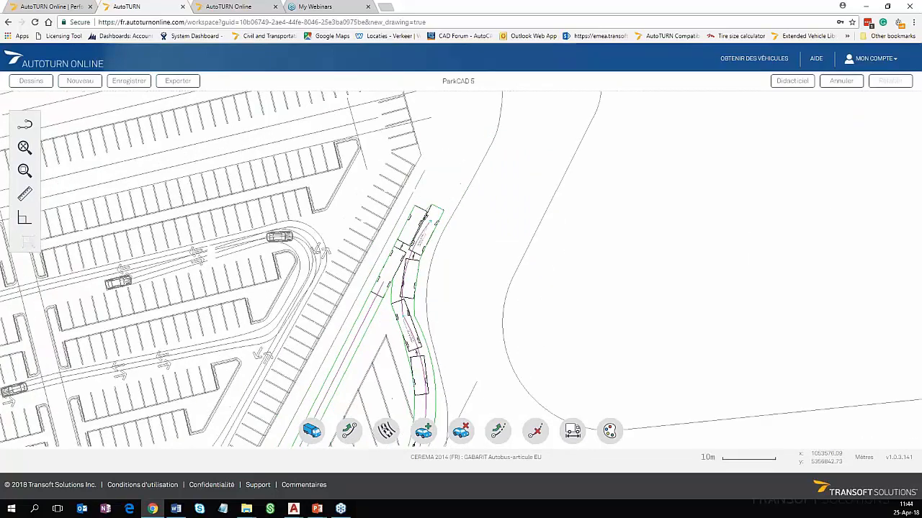
middle_drag(429, 326, 495, 181)
middle_drag(426, 382, 466, 289)
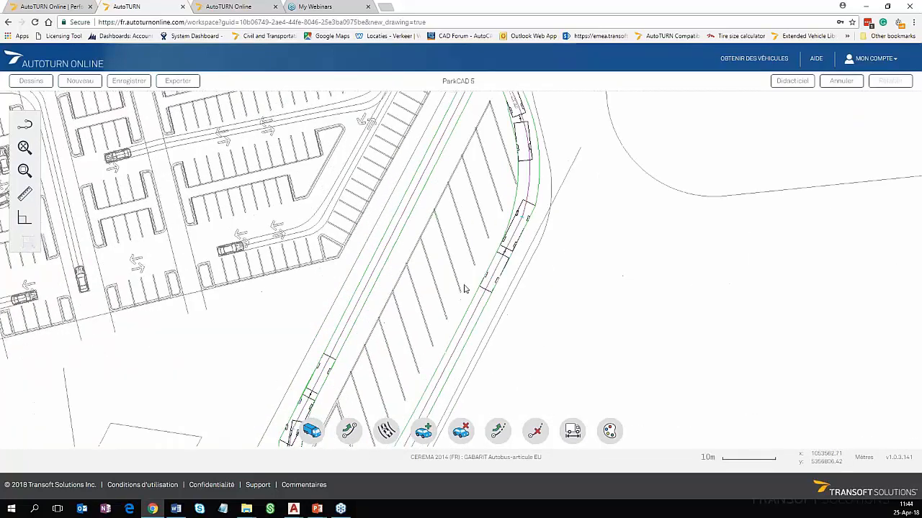
scroll(464, 289, down, 1)
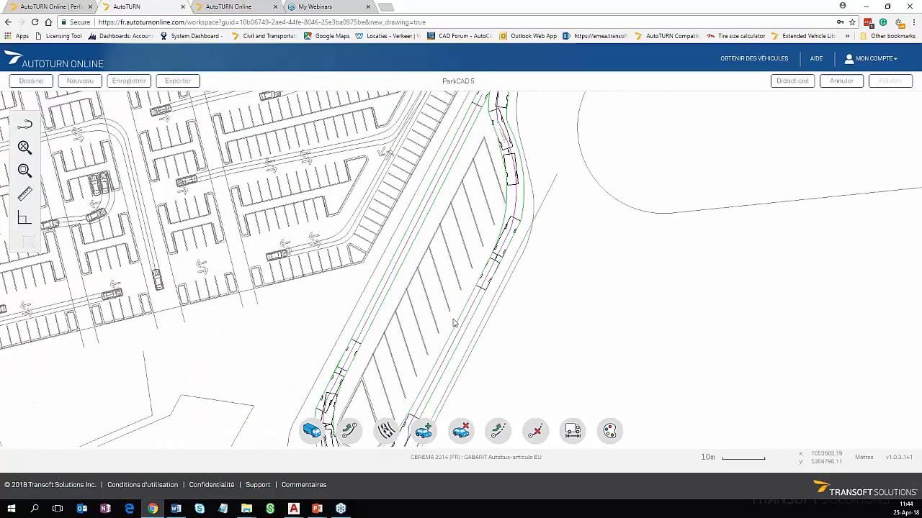
scroll(454, 324, down, 1)
middle_drag(456, 339, 443, 294)
click(432, 304)
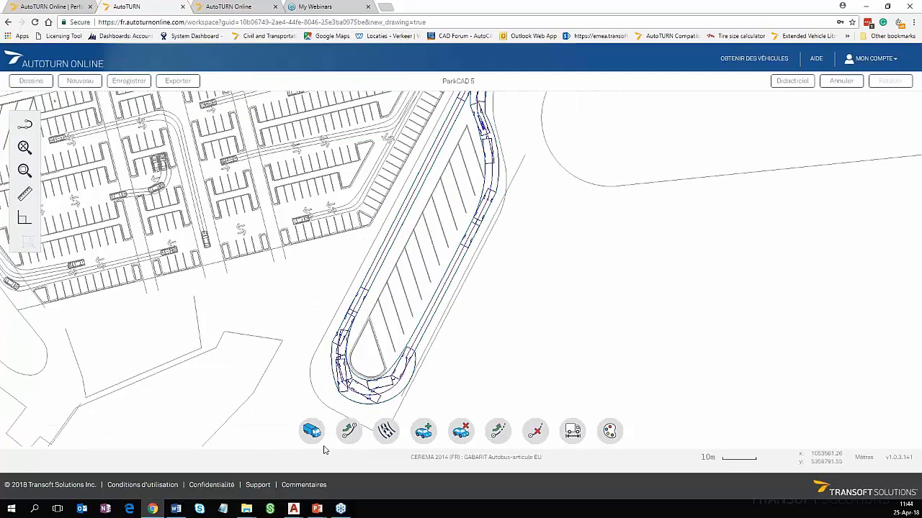
click(178, 82)
click(183, 83)
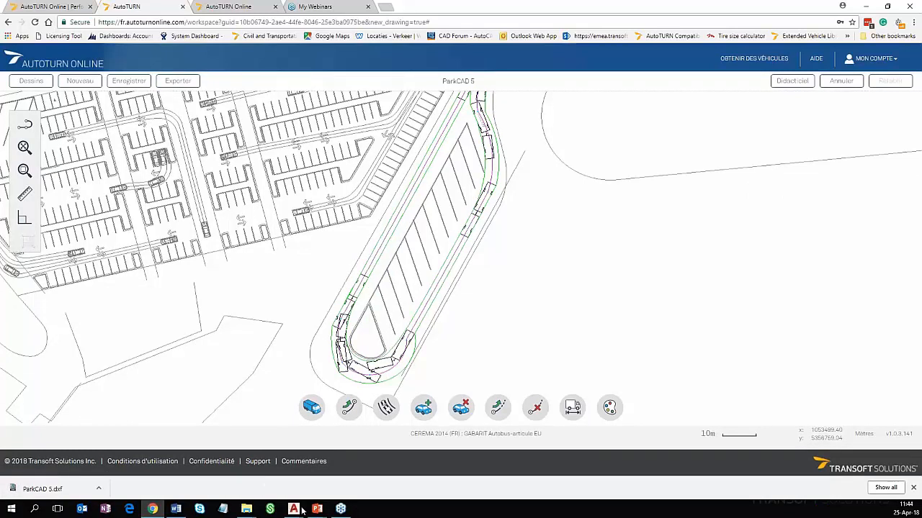
Switch to AutoCAD and copy the bus swept path from "ParkCAD simulation.dxf"
mouse_move(302, 511)
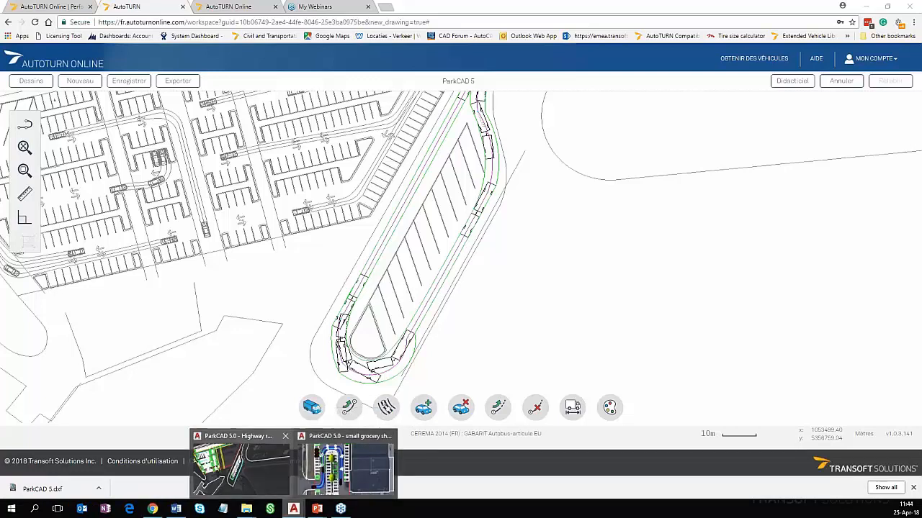
click(241, 468)
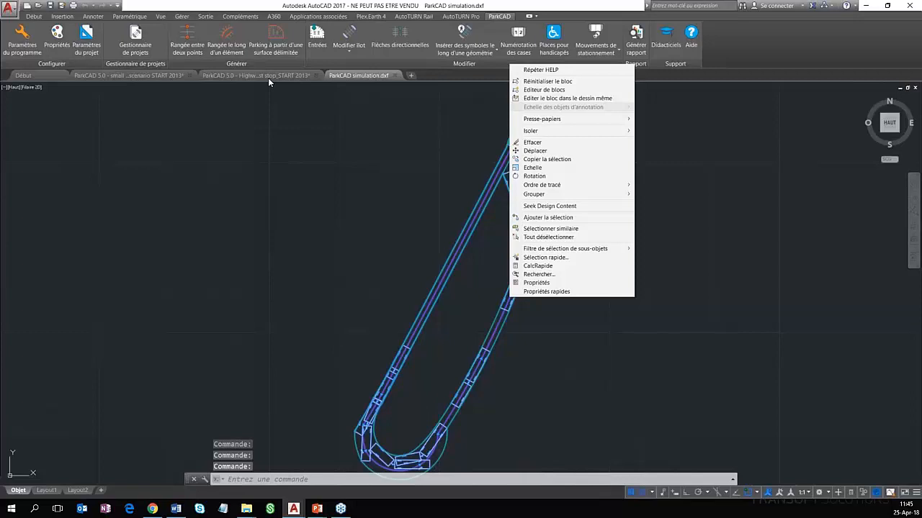
key(ctrl+c)
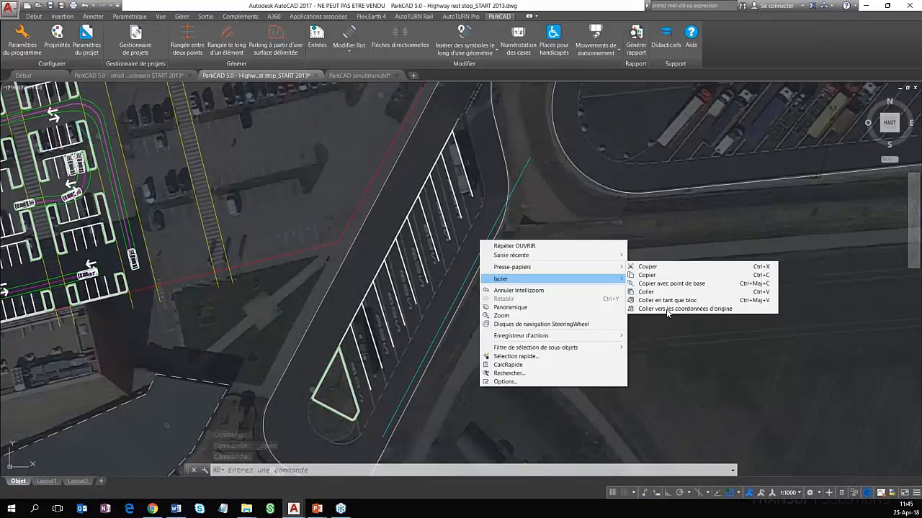
Paste the bus swept path at its original coordinates in the Highway rest stop drawing and check it against the bus parking
click(669, 309)
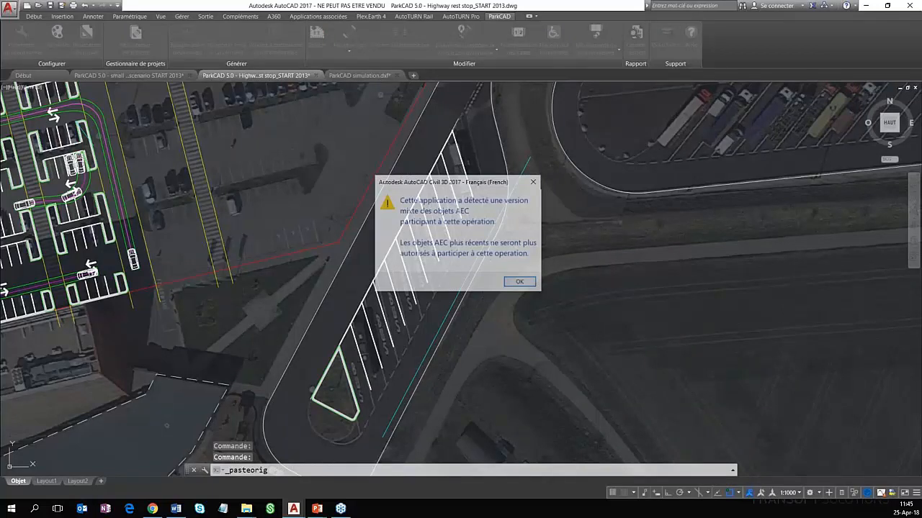
scroll(479, 245, down, 2)
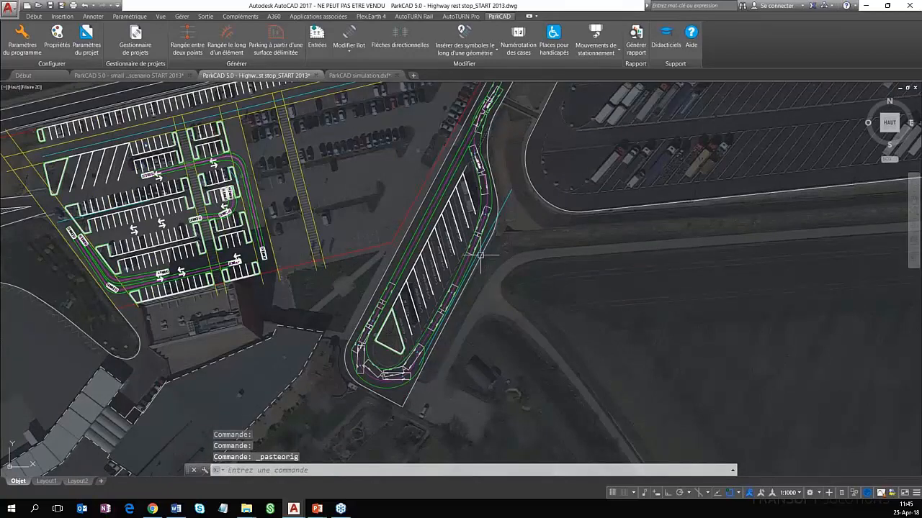
scroll(479, 255, up, 4)
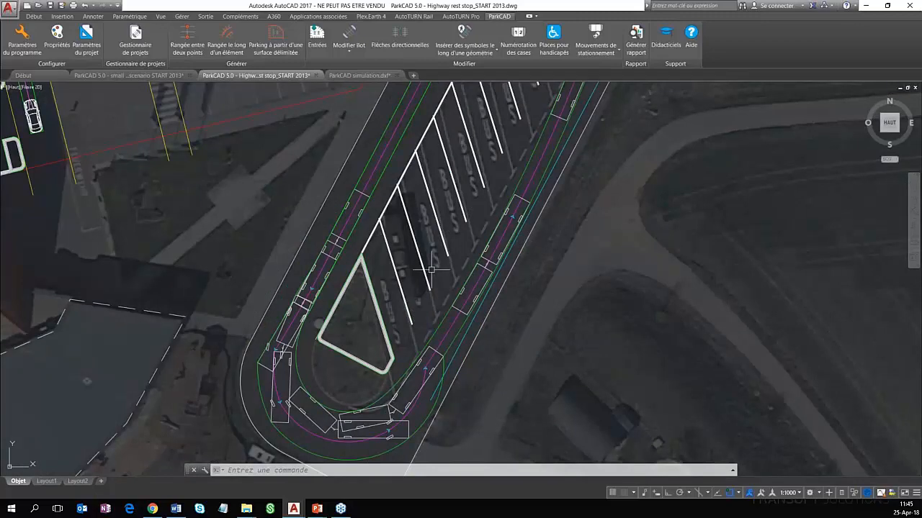
scroll(431, 269, down, 5)
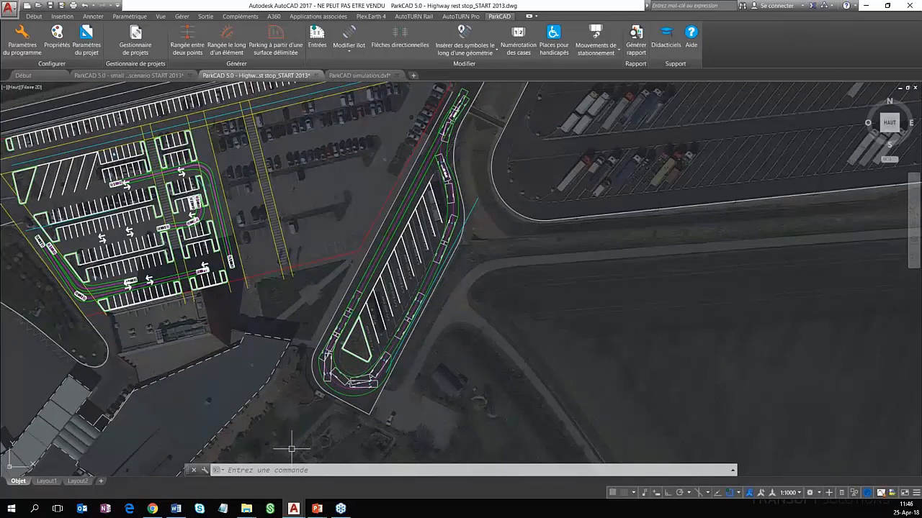
middle_drag(292, 449, 365, 456)
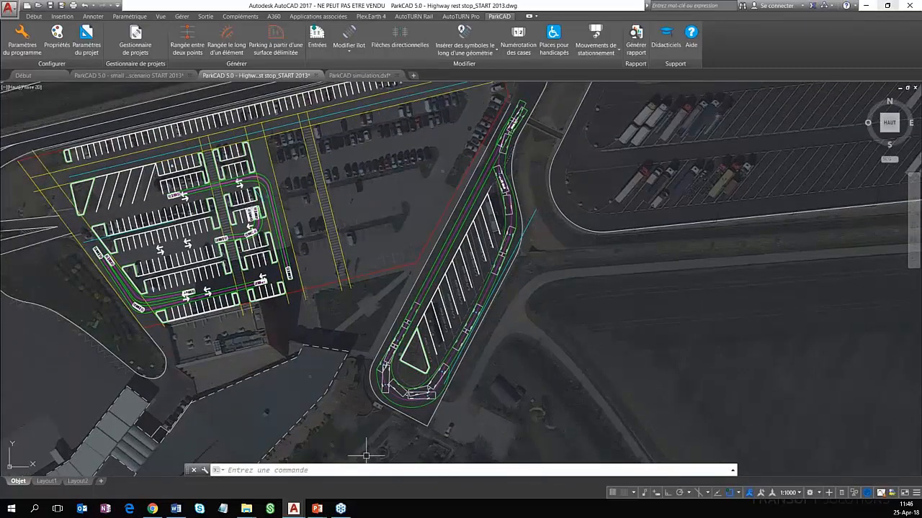